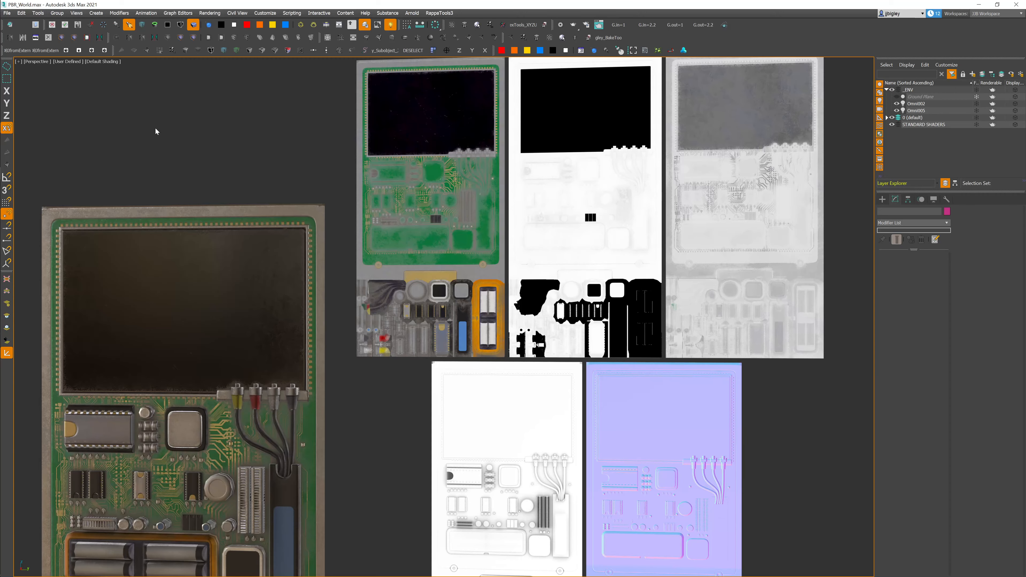
Step: Examine the circuit board model and its texture map planes from several angles
middle_click_drag(71, 61, 481, 247, "alt")
scroll(270, 296, "up", 3)
mouse_move(269, 296)
middle_mouse_down("alt")
mouse_move(257, 269)
mouse_move(270, 289)
mouse_move(267, 279)
middle_mouse_up("alt")
scroll(267, 279, "down", 3)
middle_click_drag(447, 310, 477, 316, "alt")
middle_click_drag(477, 316, 454, 312)
scroll(429, 314, "down", 3)
middle_click_drag(408, 284, 360, 290, "alt")
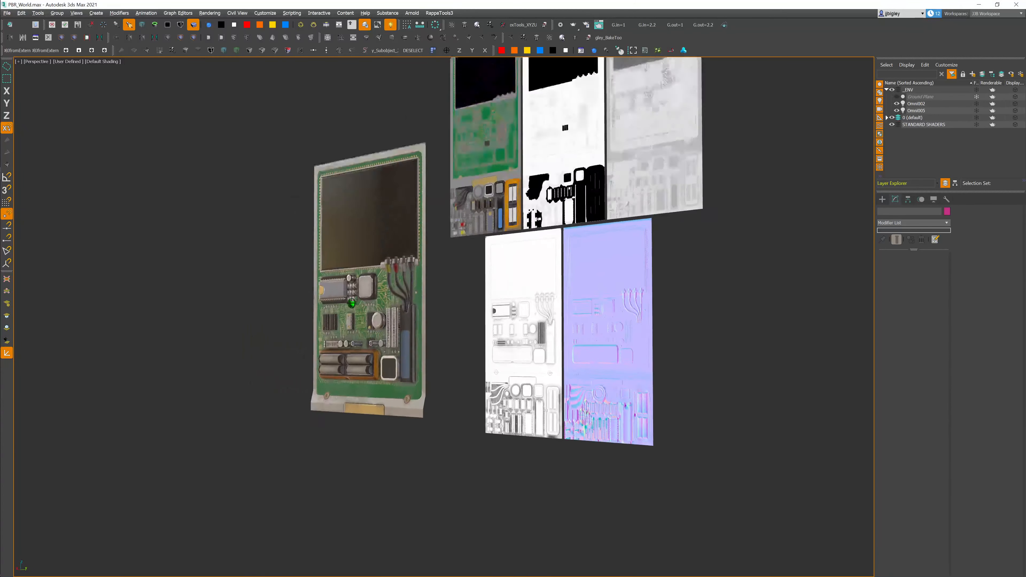
scroll(360, 289, "up", 3)
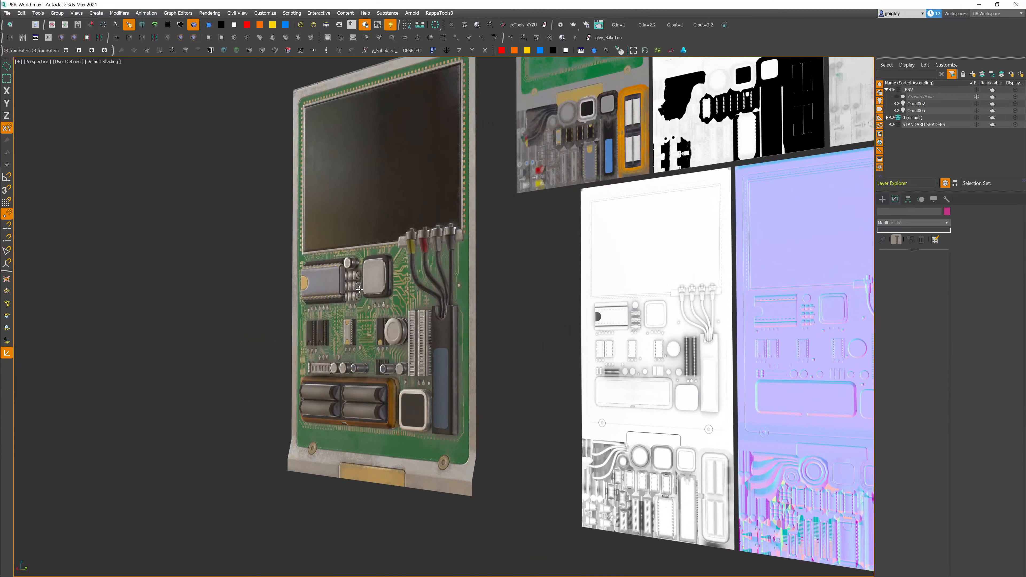
Step: Select the circuit board to inspect its mesh edges, and clear the selection
left_click(446, 331)
key("F4")
key("z")
mouse_move(416, 324)
middle_mouse_down("alt")
mouse_move(452, 317)
mouse_move(379, 307)
mouse_move(424, 309)
middle_mouse_up("alt")
left_click(600, 302)
mouse_move(541, 337)
middle_mouse_down("alt")
mouse_move(549, 341)
mouse_move(529, 345)
mouse_move(606, 293)
mouse_move(484, 280)
mouse_move(521, 285)
mouse_move(482, 336)
middle_mouse_up("alt")
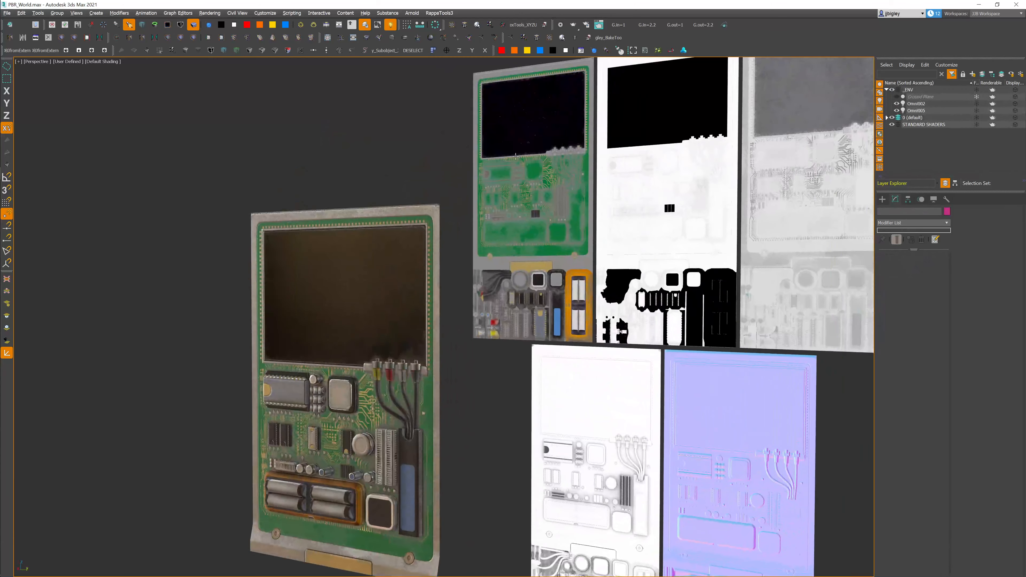
Step: Examine the circuit board's texture maps up close, from the colour and metalness maps to the occlusion and normal maps
middle_click_drag(680, 248, 609, 255)
scroll(494, 273, "up", 5)
scroll(495, 273, "up", 3)
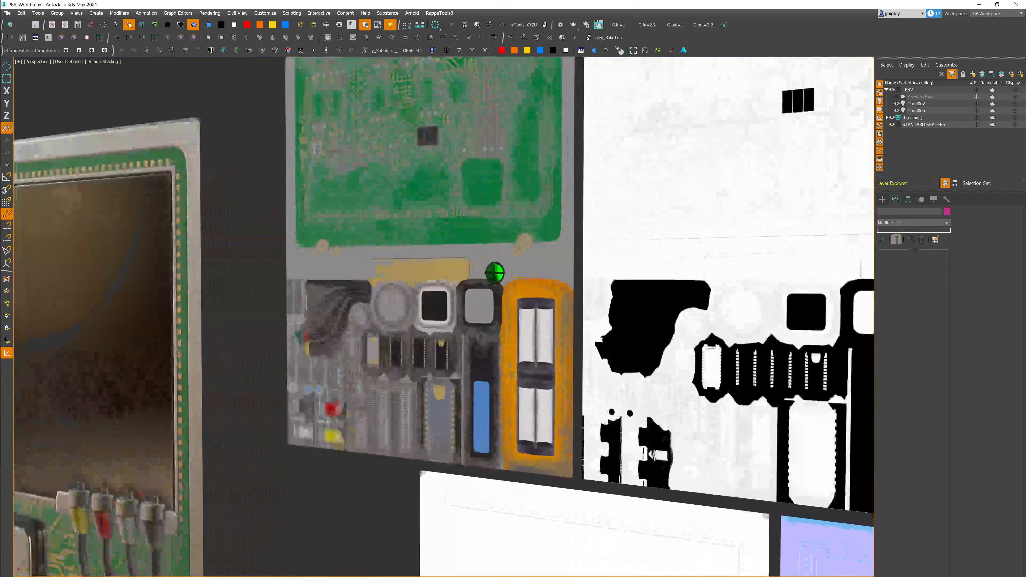
middle_click_drag(496, 271, 521, 307, "alt")
mouse_move(472, 209)
middle_mouse_down()
mouse_move(442, 300)
mouse_move(456, 288)
mouse_move(518, 311)
mouse_move(480, 284)
middle_mouse_up()
scroll(515, 300, "down", 3)
middle_click_drag(618, 343, 557, 273)
middle_click_drag(522, 366, 480, 211)
middle_click_drag(352, 287, 488, 312)
scroll(458, 323, "down", 4)
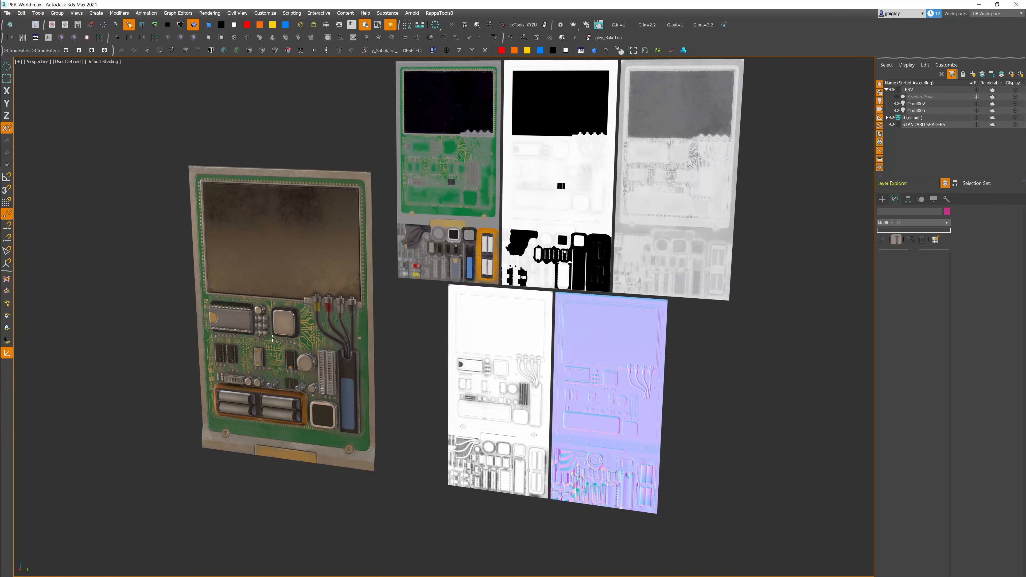
Step: Exit isolation to show the full scene with the material spheres in front of the circuit board
key("alt+q")
scroll(426, 273, "down", 5)
middle_click_drag(334, 357, 353, 265)
scroll(353, 265, "down", 4)
middle_click_drag(378, 314, 442, 269)
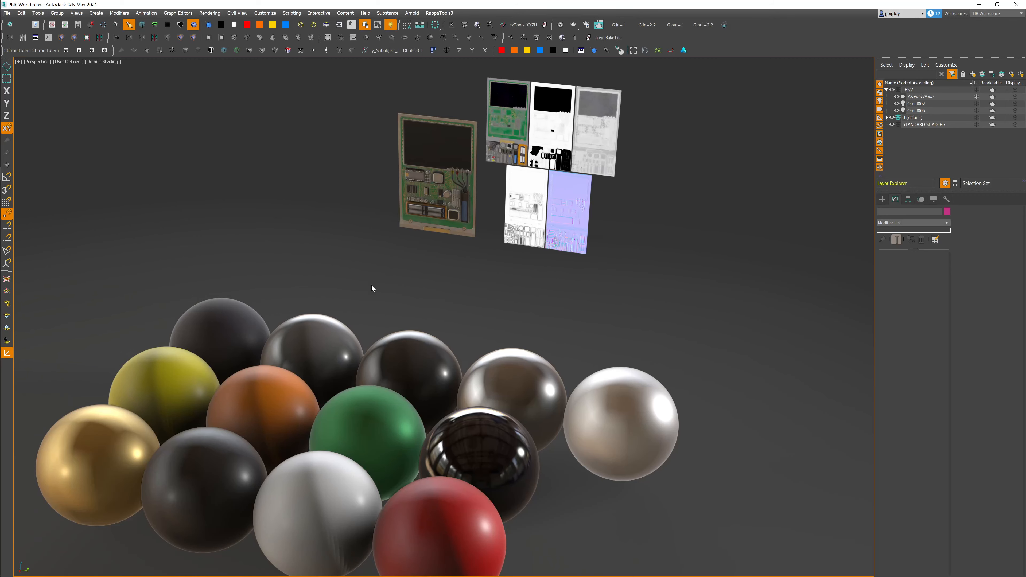
Step: Examine the circuit board's gold traces, chips, cables and dark screen up close
scroll(451, 137, "up", 5)
scroll(452, 137, "down", 2)
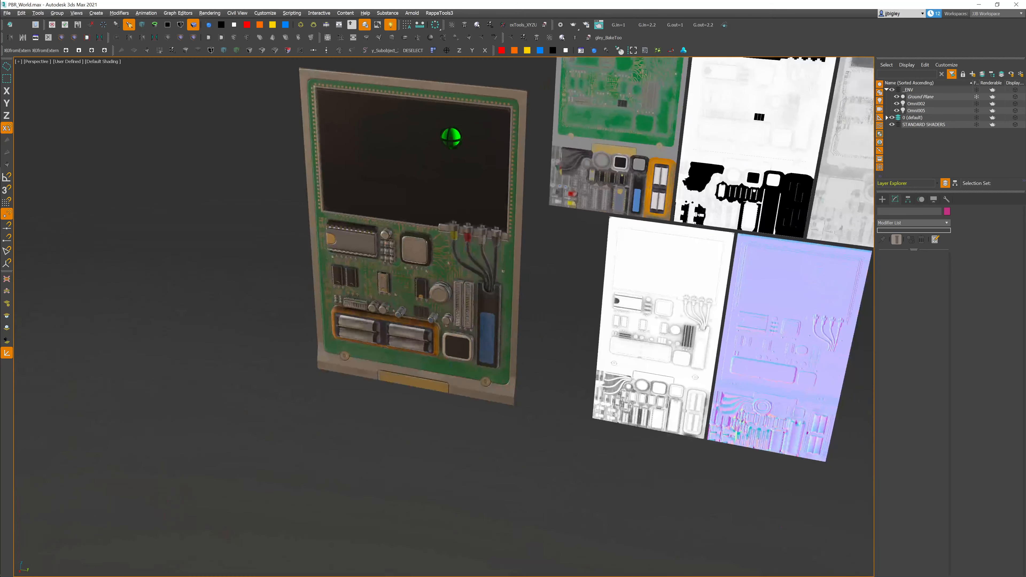
middle_click_drag(452, 137, 440, 169, "alt")
scroll(440, 170, "up", 4)
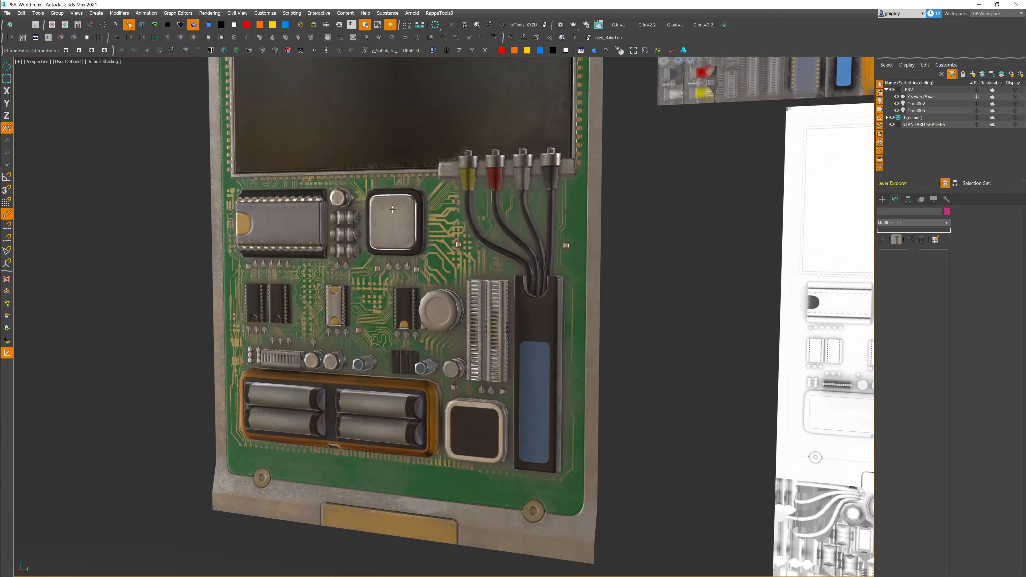
scroll(436, 234, "up", 8)
scroll(435, 233, "down", 3)
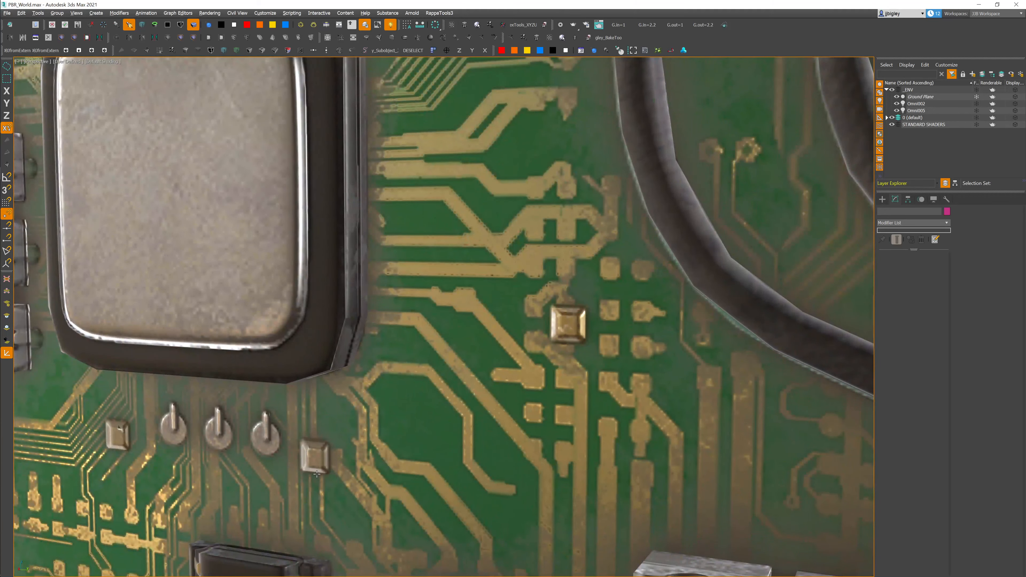
middle_click_drag(348, 422, 458, 245)
scroll(459, 244, "down", 4)
middle_click_drag(546, 295, 428, 282)
scroll(425, 328, "down", 3)
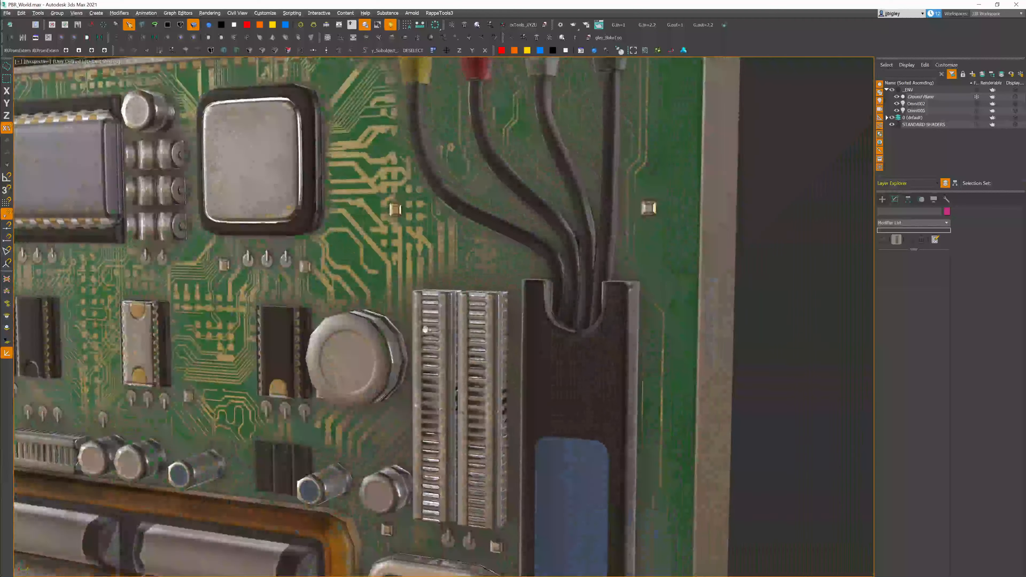
middle_click_drag(425, 329, 507, 234)
scroll(372, 273, "down", 3)
middle_click_drag(301, 283, 327, 403)
middle_click_drag(330, 148, 335, 312)
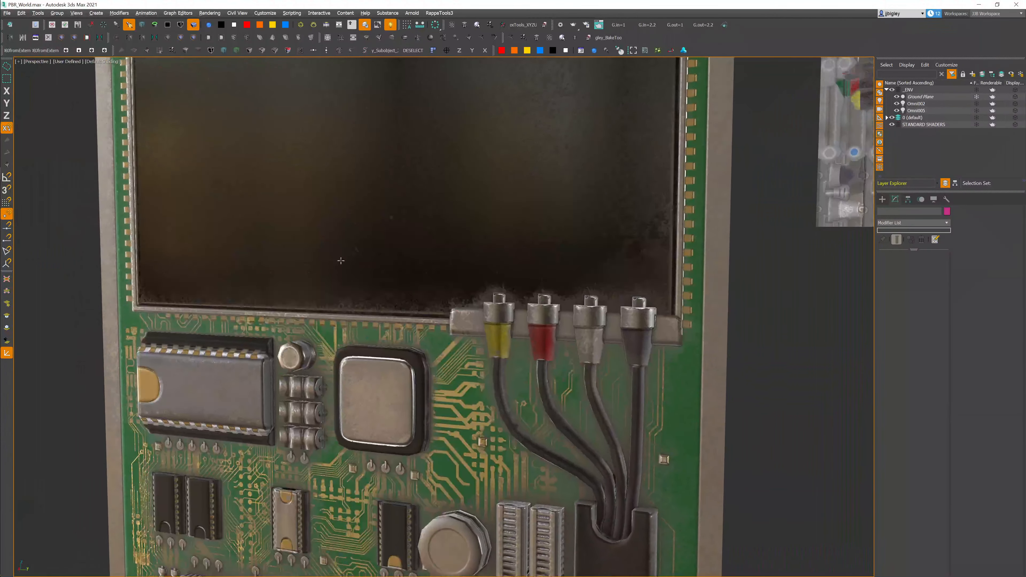
Step: Lasso the group of material spheres nearest the circuit board, and clear the selection
middle_click_drag(341, 261, 266, 264, "alt")
scroll(265, 270, "down", 4)
middle_click_drag(310, 312, 428, 24)
scroll(305, 384, "down", 7)
middle_click_drag(304, 384, 434, 310)
scroll(391, 347, "down", 3)
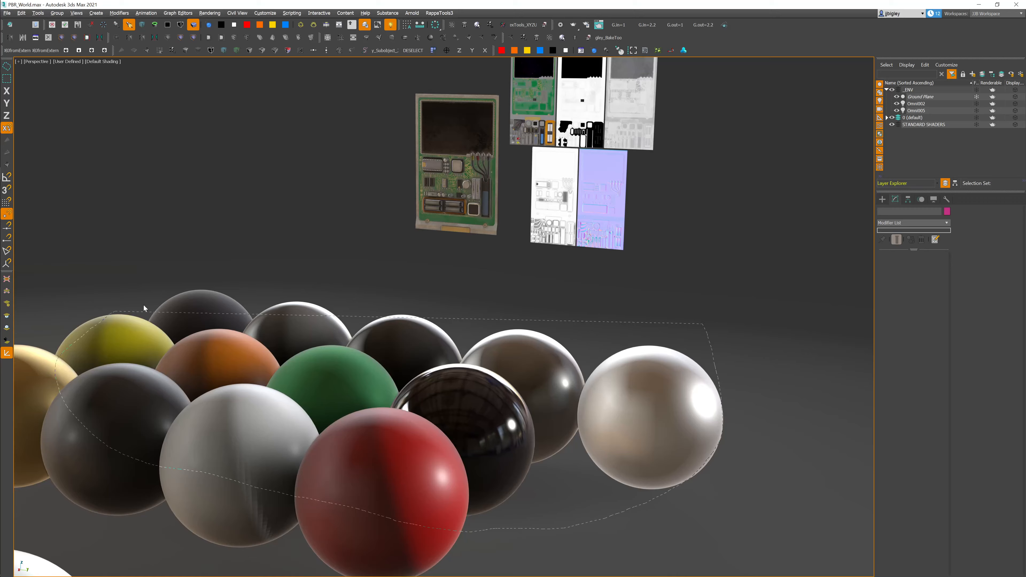
left_click_drag(144, 305, 178, 303)
mouse_move(390, 273)
middle_mouse_down("alt")
mouse_move(406, 312)
mouse_move(421, 278)
middle_mouse_up("alt")
scroll(429, 268, "down", 2)
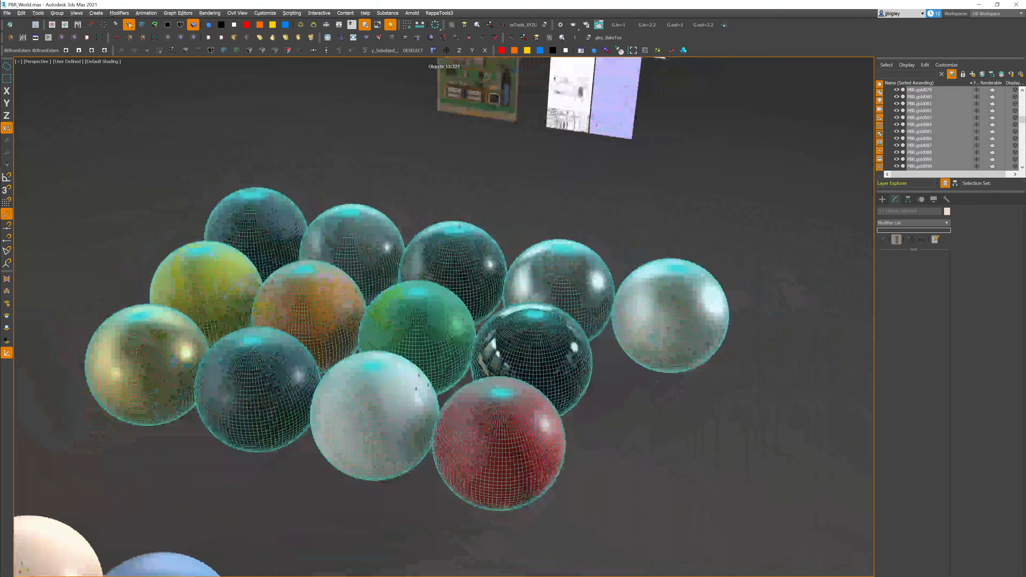
left_click(491, 209)
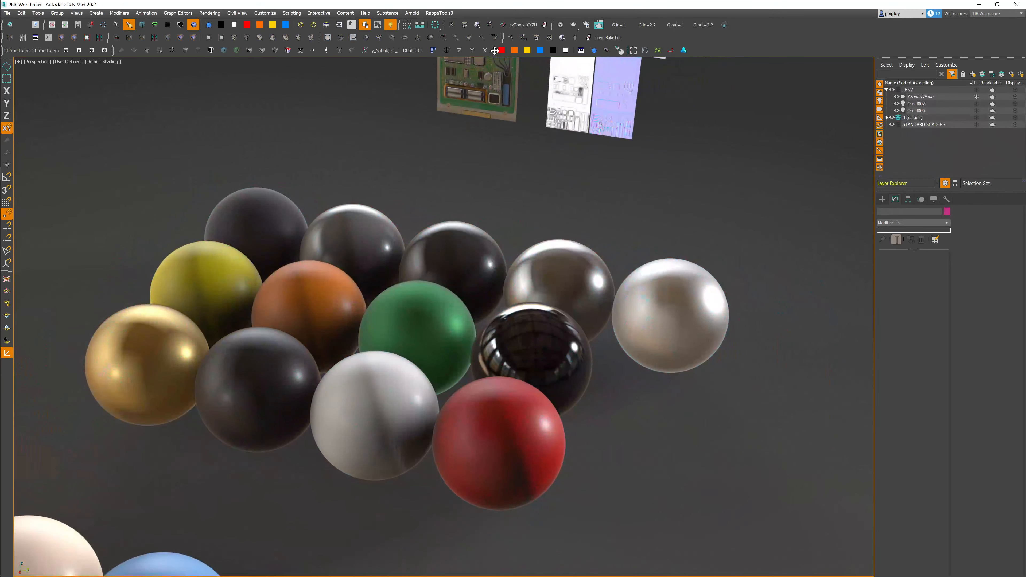
middle_click_drag(478, 99, 464, 120)
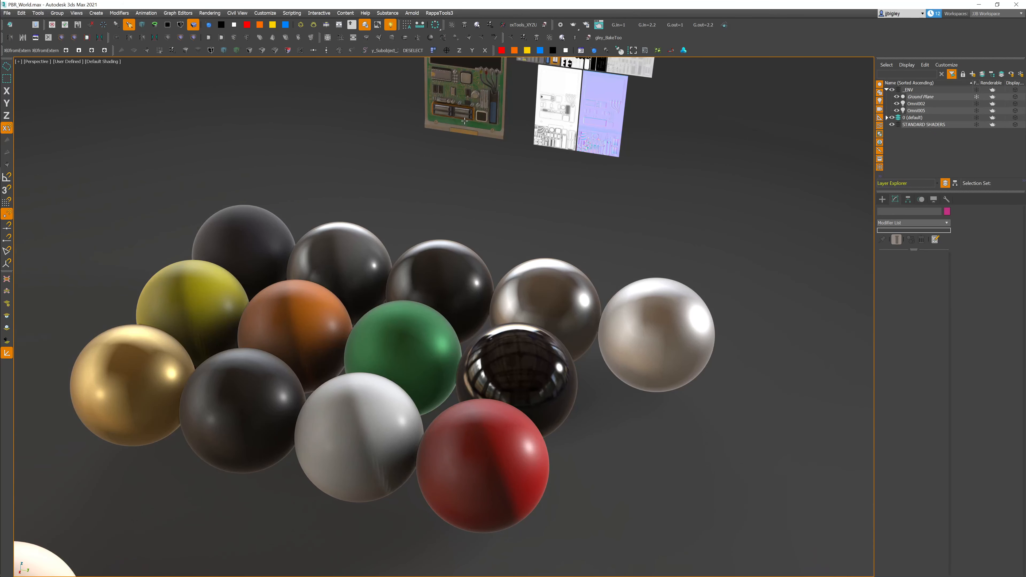
Step: Select the red material sphere to inspect its shading
left_click(489, 434)
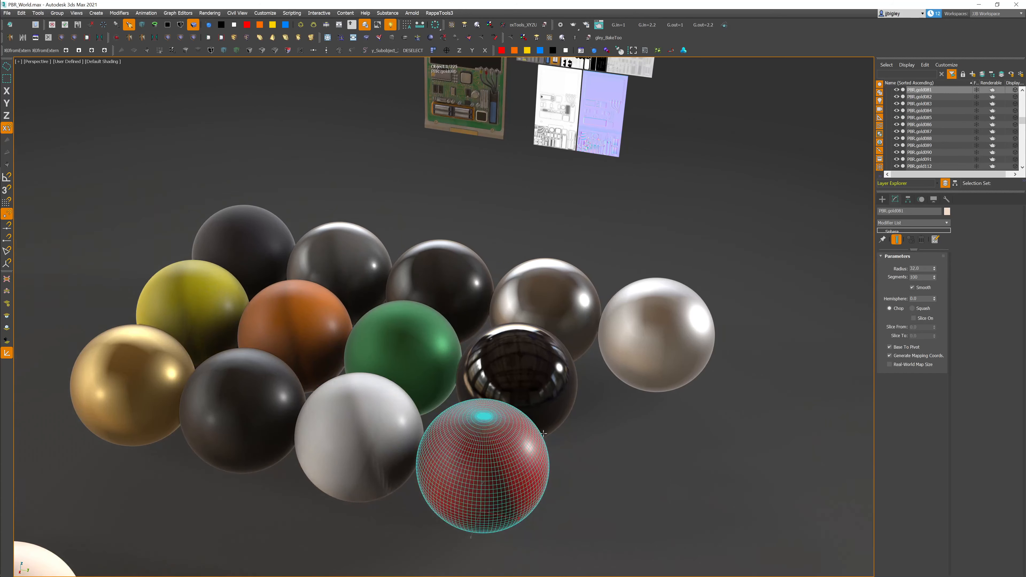
middle_click_drag(574, 444, 574, 413)
left_click(574, 413)
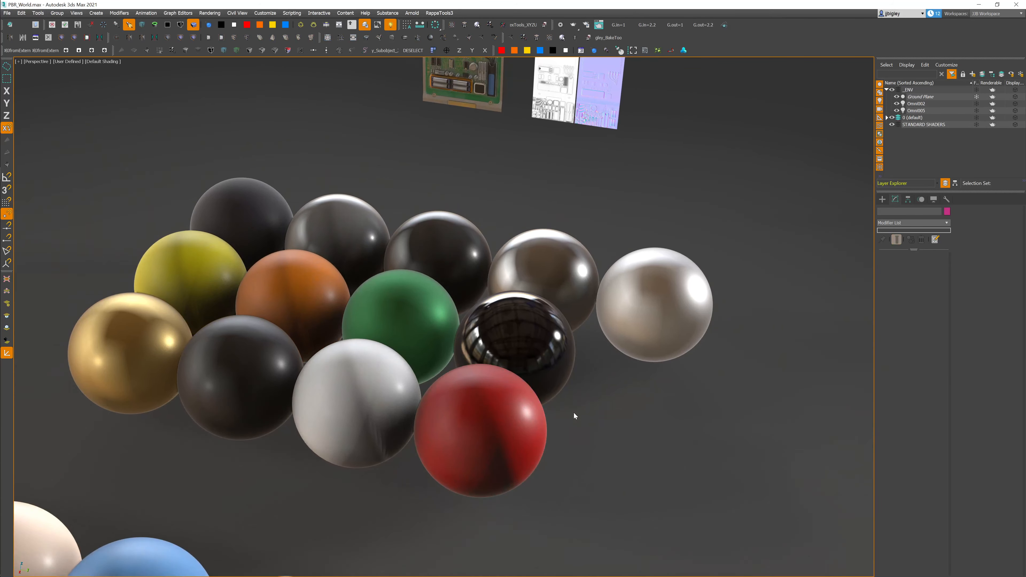
left_click(480, 424)
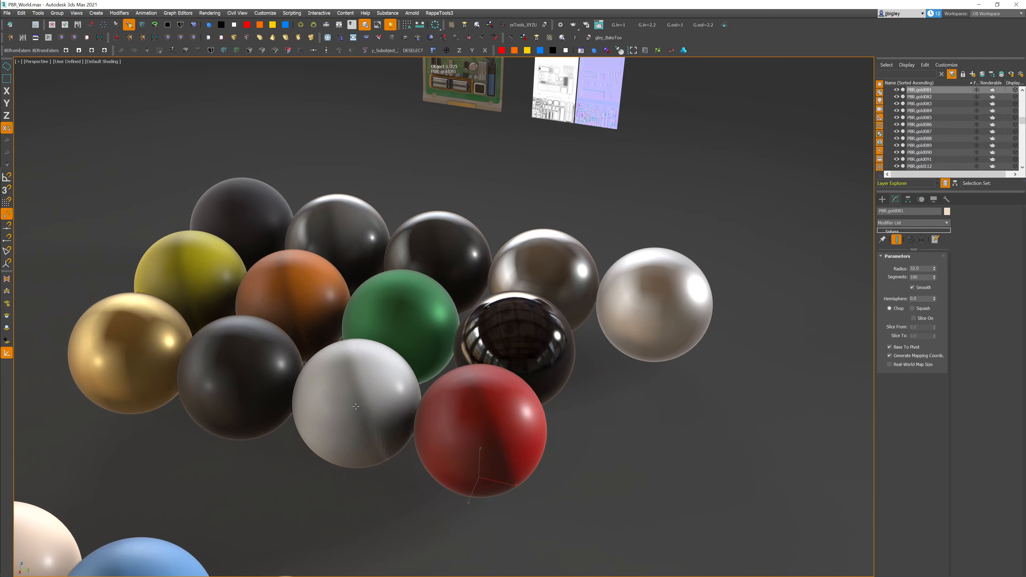
Step: Select the white sphere and the dark grey sphere beside it in turn to inspect their materials
mouse_move(356, 406)
middle_mouse_down("alt")
mouse_move(348, 397)
mouse_move(333, 417)
mouse_move(352, 412)
mouse_move(376, 423)
mouse_move(361, 397)
mouse_move(372, 418)
middle_mouse_up("alt")
left_click(358, 391)
left_click(255, 395)
middle_click_drag(255, 394, 301, 361, "alt")
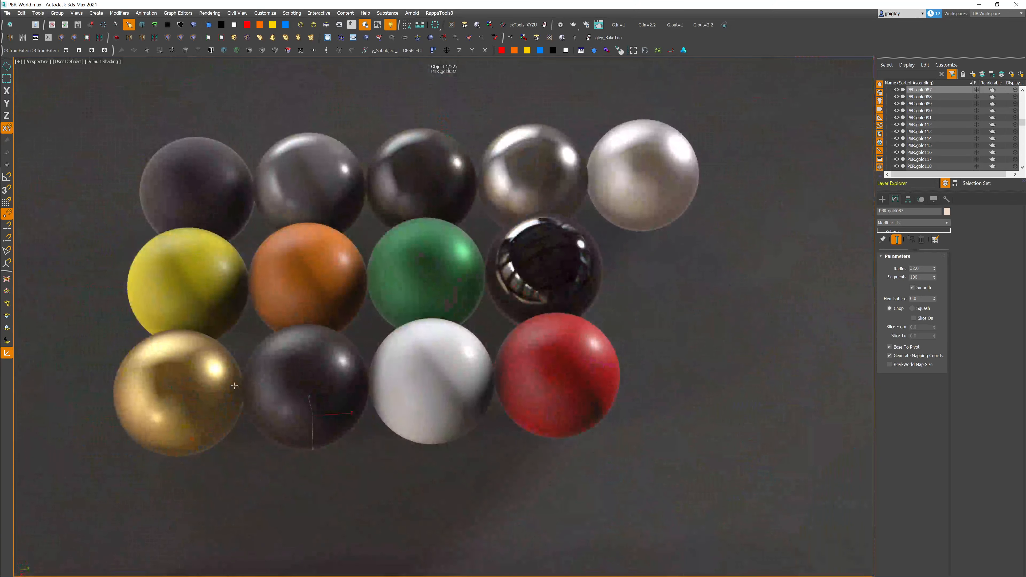
Step: Inspect the gold, green and glossy black spheres in the same group, selecting them in turn
left_click(169, 383)
middle_click_drag(169, 383, 183, 419, "alt")
left_click(463, 373)
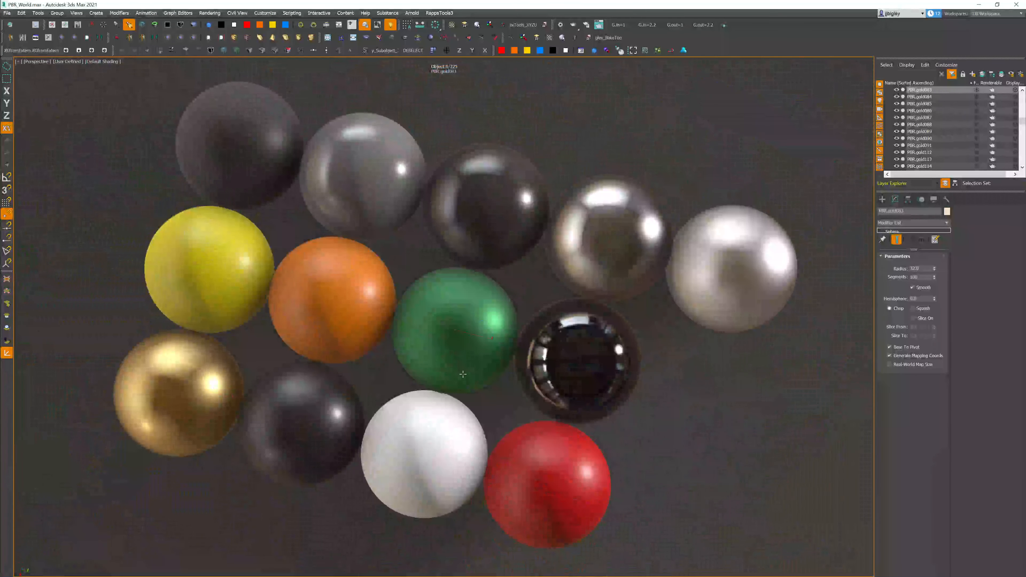
middle_click_drag(462, 373, 449, 356, "alt")
middle_click_drag(627, 399, 598, 383, "alt")
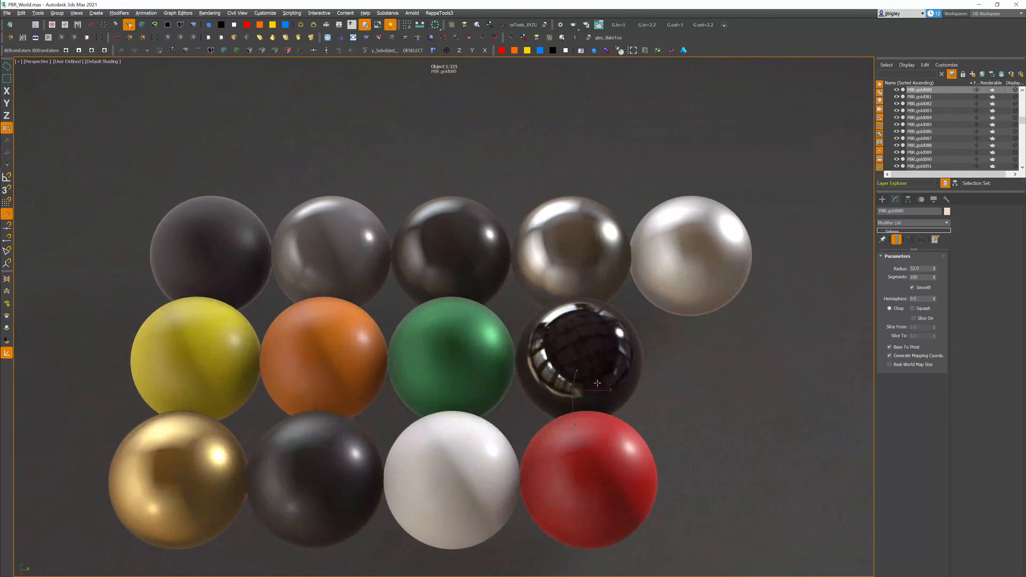
middle_click_drag(704, 256, 645, 238, "alt")
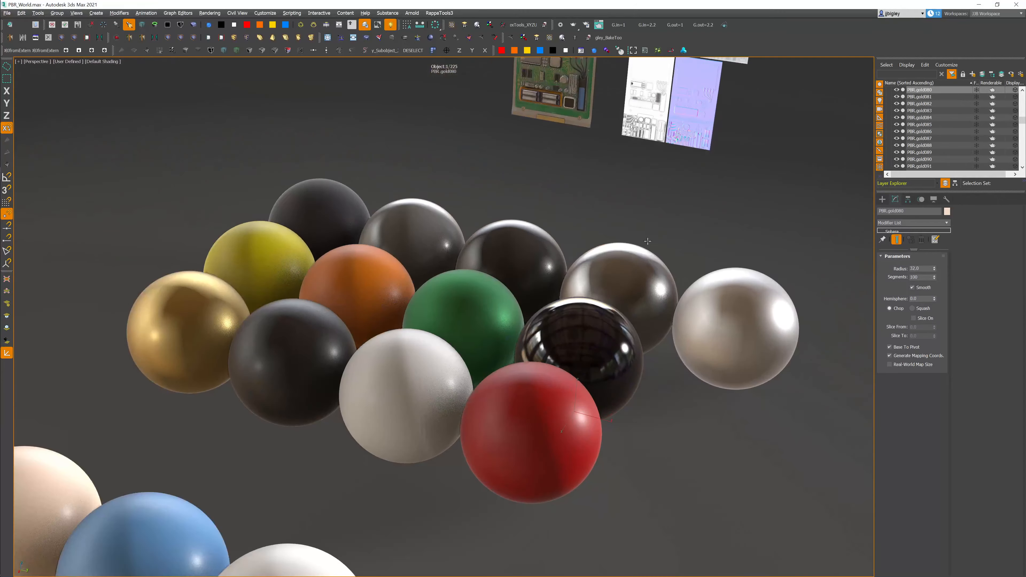
Step: Examine the circuit board's material spheres alongside the larger library of spheres in the foreground
middle_click_drag(577, 133, 476, 317)
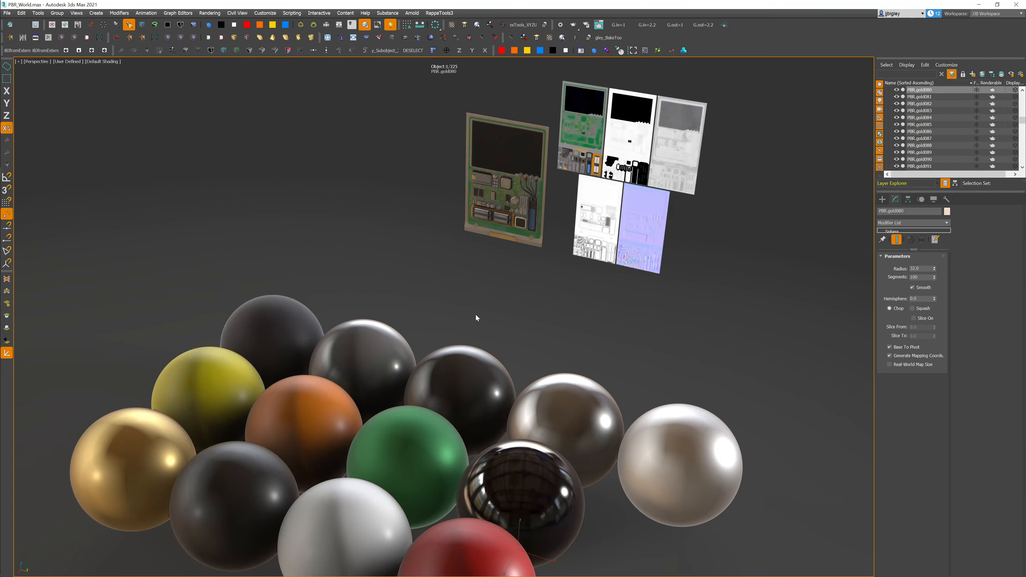
middle_click_drag(393, 437, 399, 383)
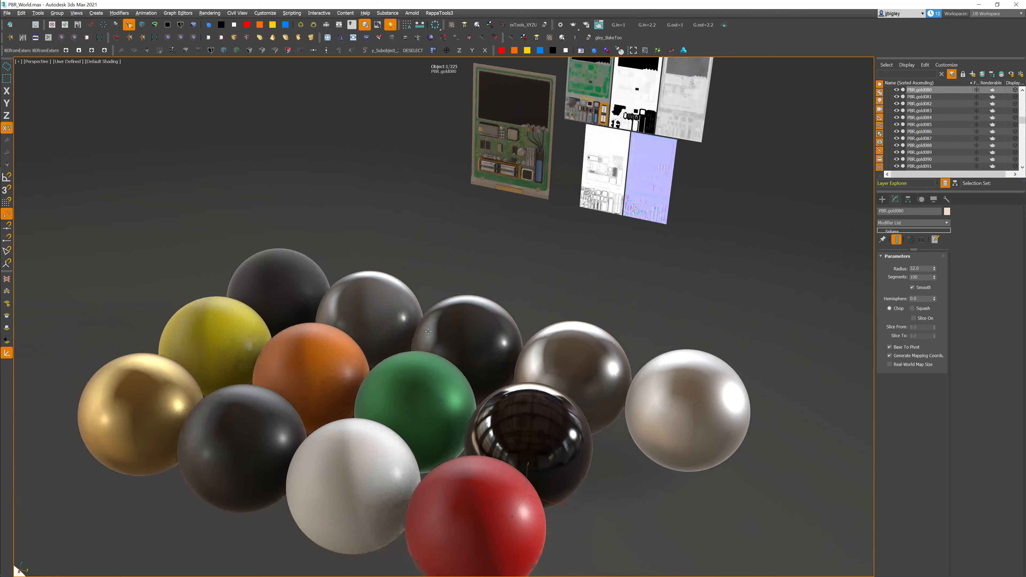
scroll(399, 384, "down", 3)
middle_click_drag(340, 373, 502, 258)
scroll(502, 258, "down", 3)
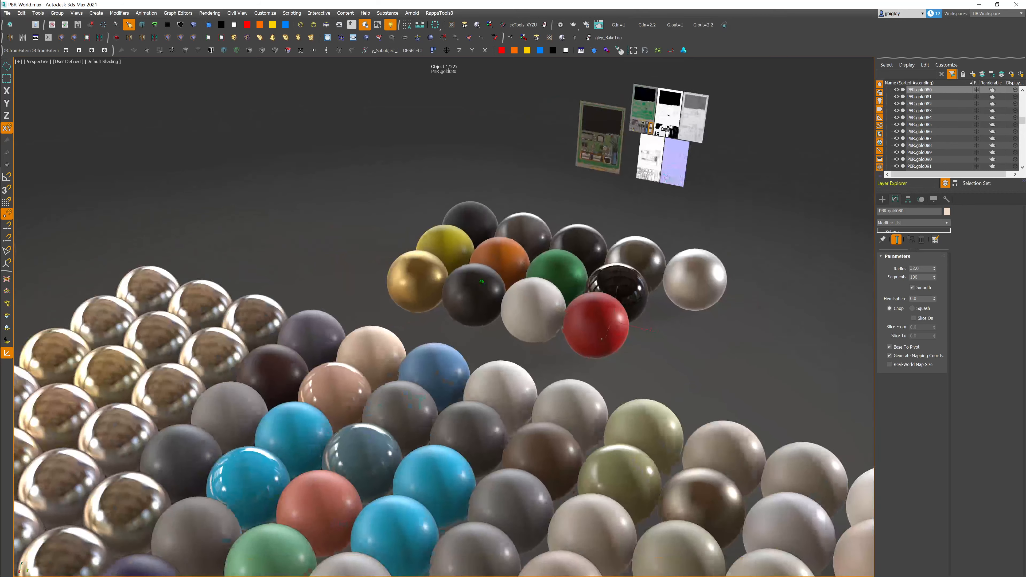
middle_click_drag(264, 315, 294, 295)
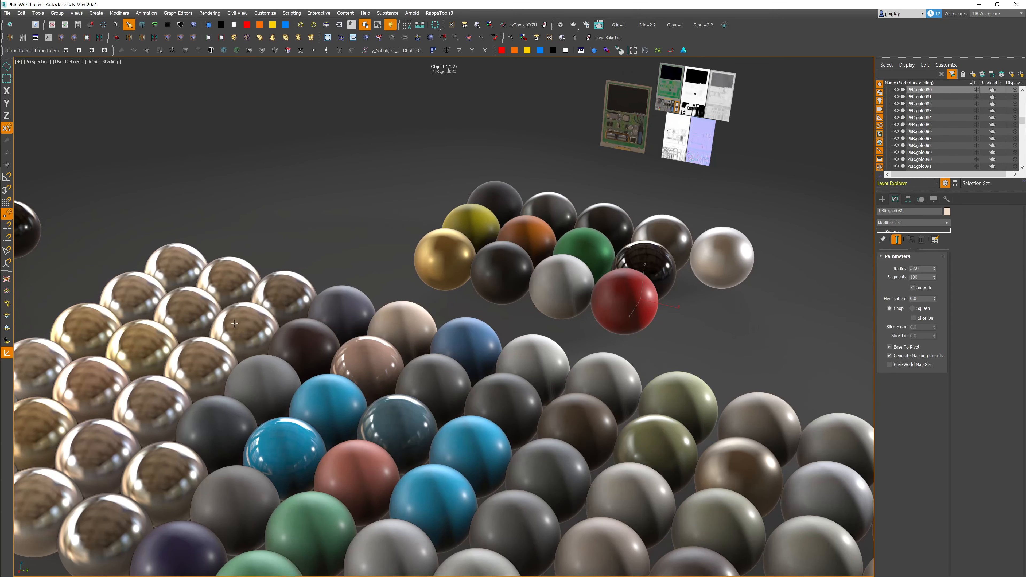
middle_click_drag(305, 339, 336, 314)
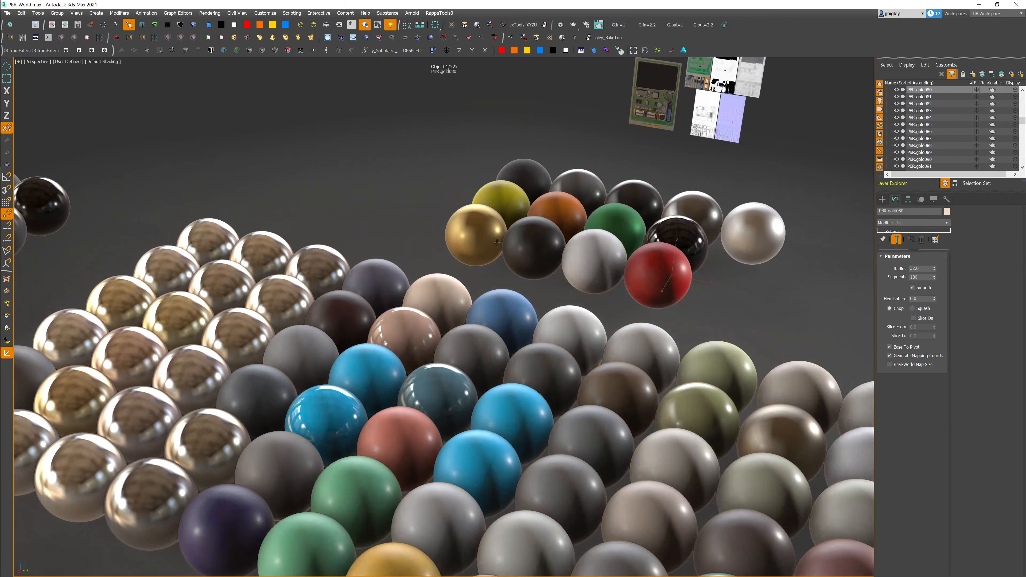
Step: Select the gold sphere in the circuit board's material group to compare it with the sphere library
left_click(446, 248)
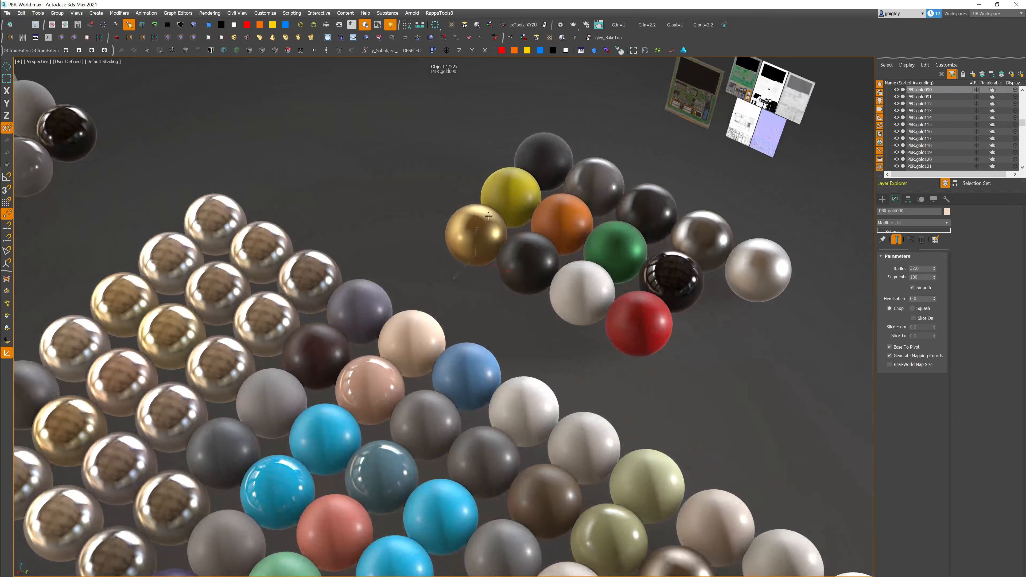
scroll(464, 242, "up", 5)
scroll(414, 252, "down", 10)
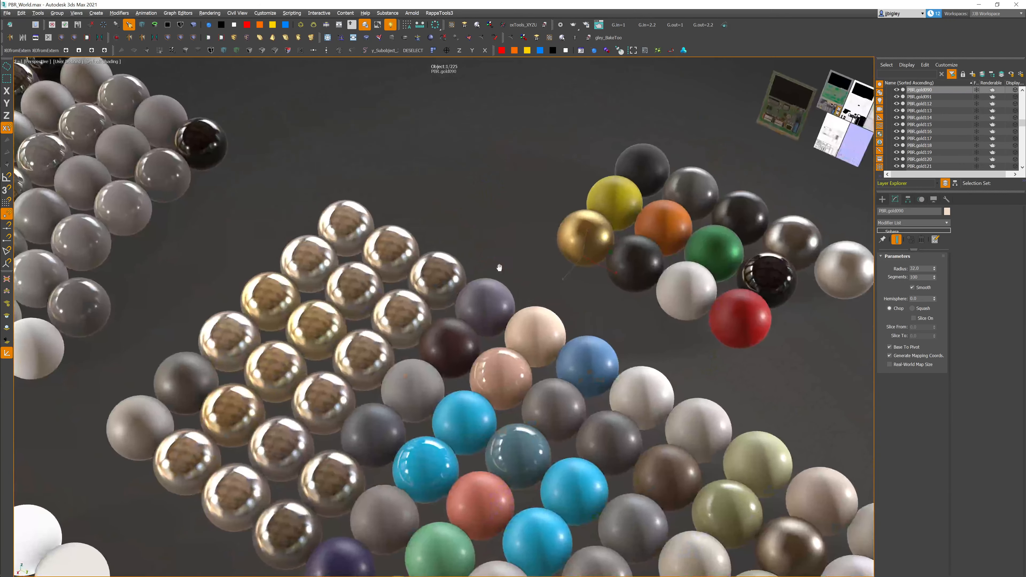
Step: Isolate a polished gold sphere from the large sphere library and examine its reflections
middle_click_drag(283, 314, 218, 309, "alt")
left_click(214, 312)
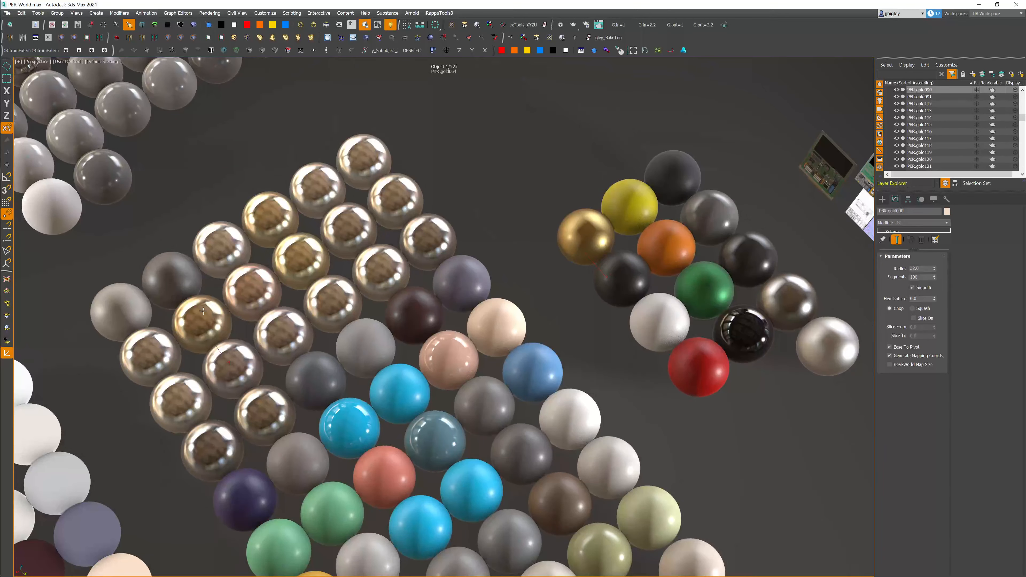
key("alt+q")
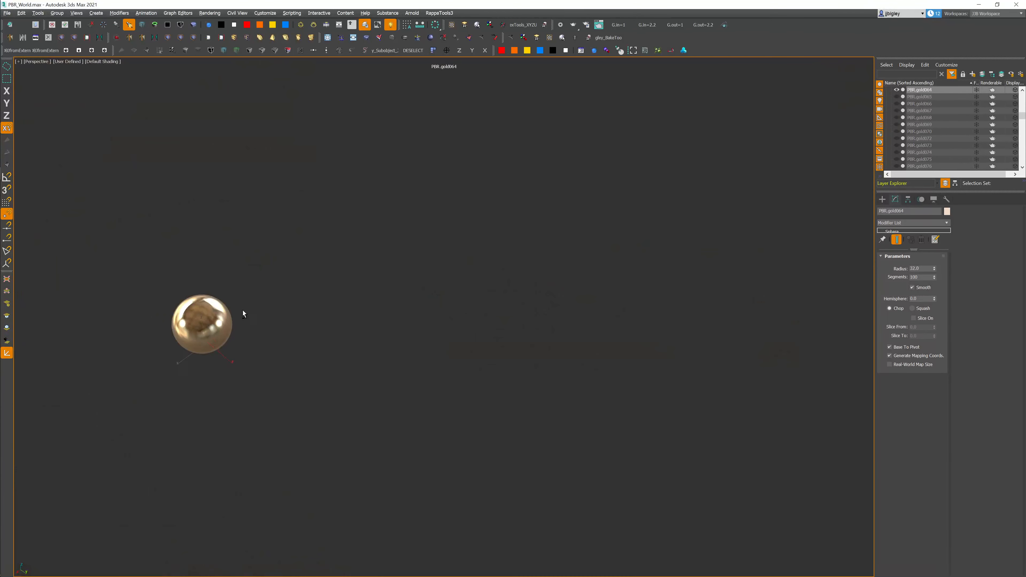
middle_click_drag(242, 314, 402, 310)
scroll(377, 325, "up", 3)
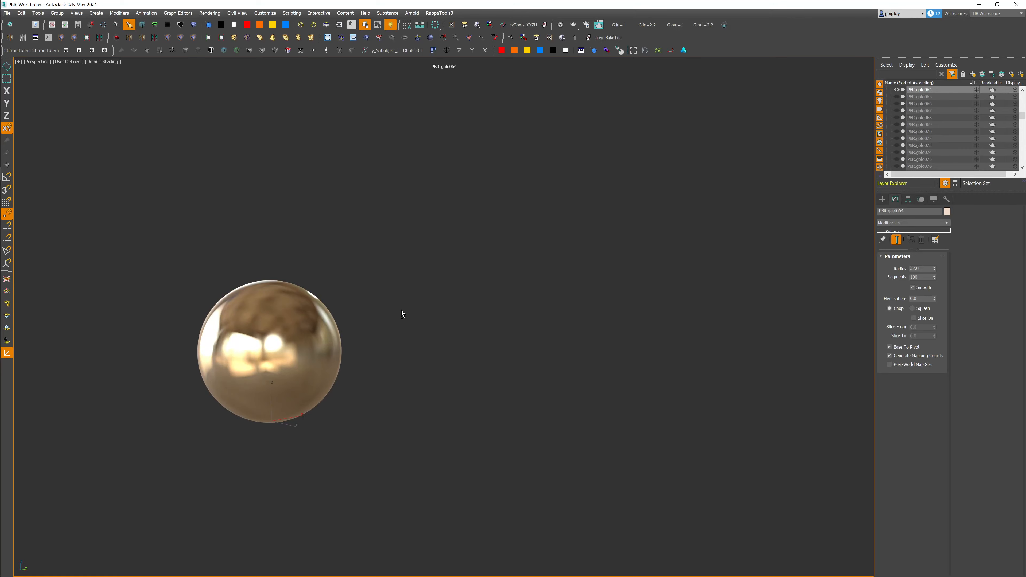
Step: Exit isolation and survey the sphere library, the smaller material group and the circuit board together
key("alt+q")
middle_click_drag(402, 311, 299, 319, "alt")
scroll(379, 278, "down", 4)
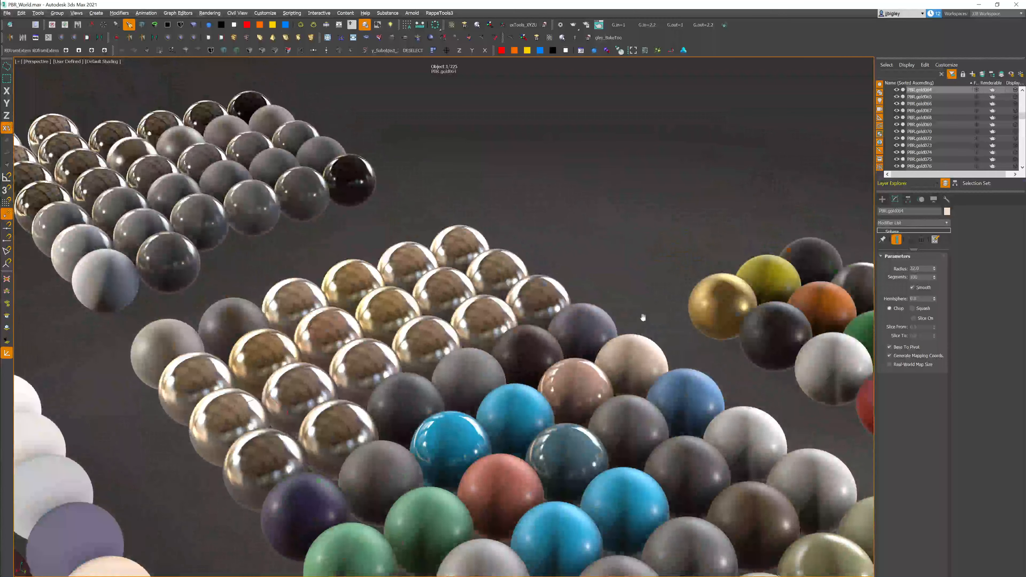
middle_click_drag(643, 318, 598, 279)
middle_click_drag(395, 256, 480, 319)
scroll(467, 274, "down", 1)
middle_click_drag(671, 283, 441, 290)
scroll(545, 263, "down", 1)
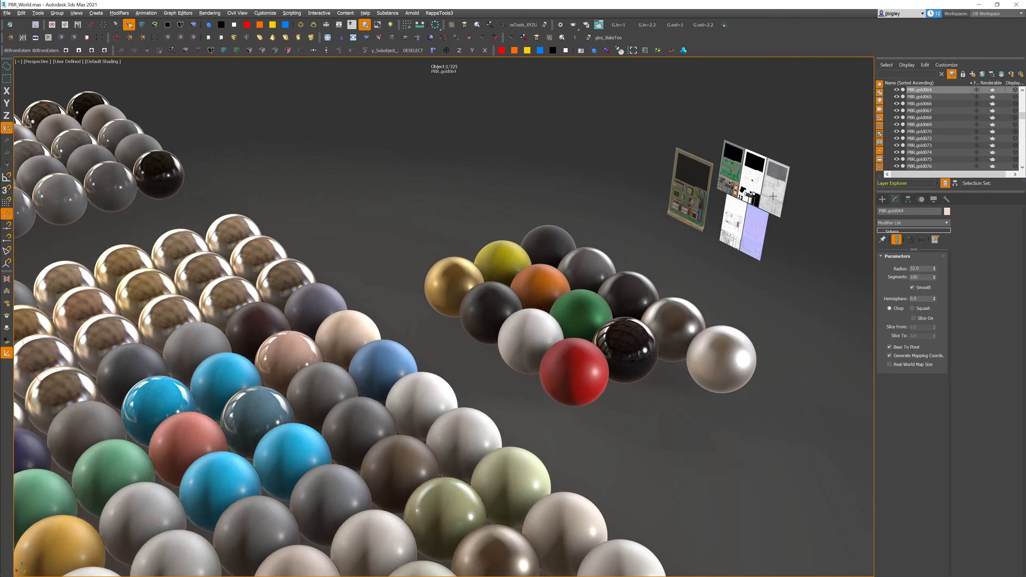
Step: Isolate the separate grid of greyscale metal and plastic spheres located behind the coloured sphere library
middle_click_drag(125, 104, 431, 165)
left_click_drag(432, 164, 154, 115)
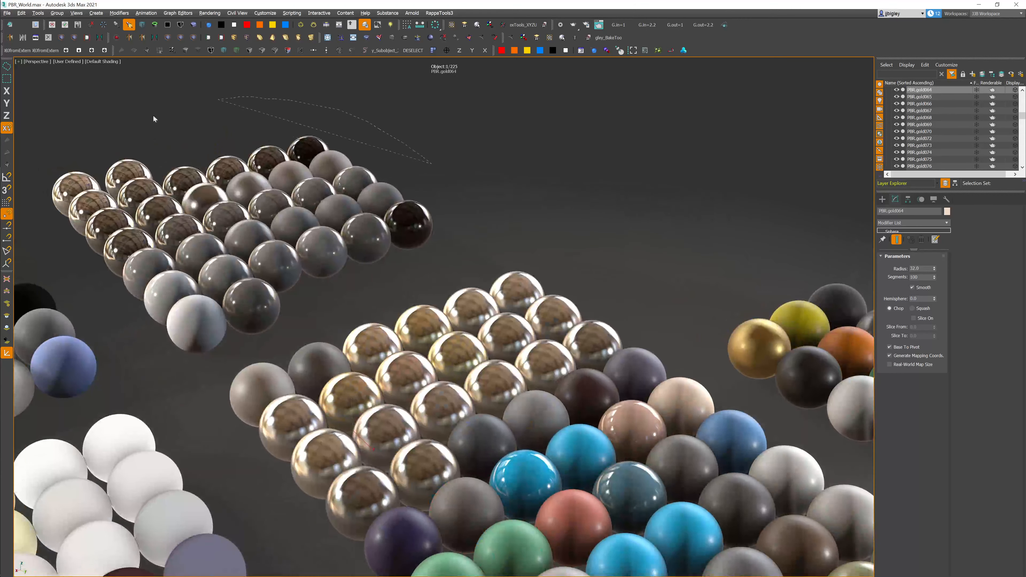
left_click_drag(393, 246, 393, 243)
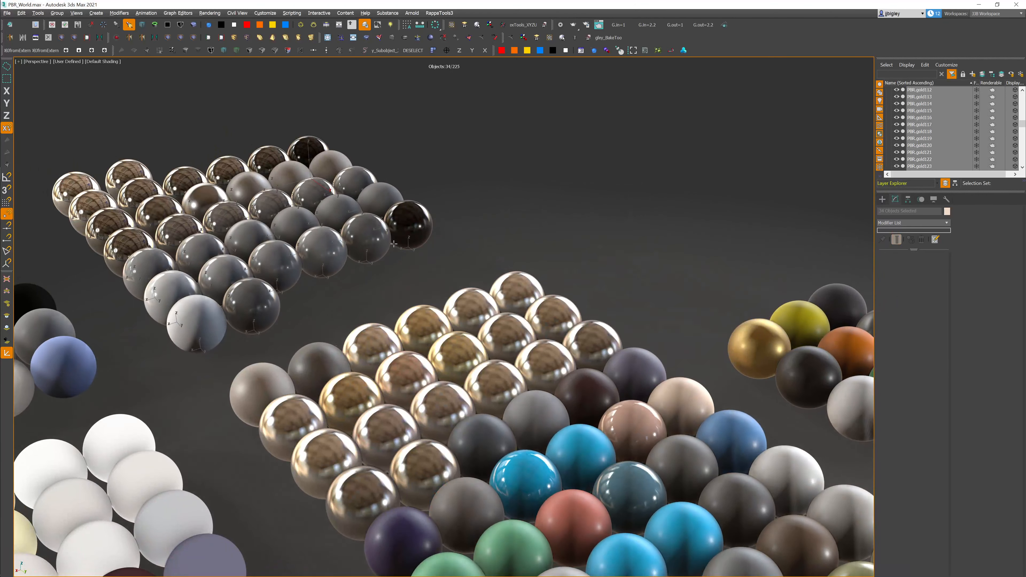
key("alt+q")
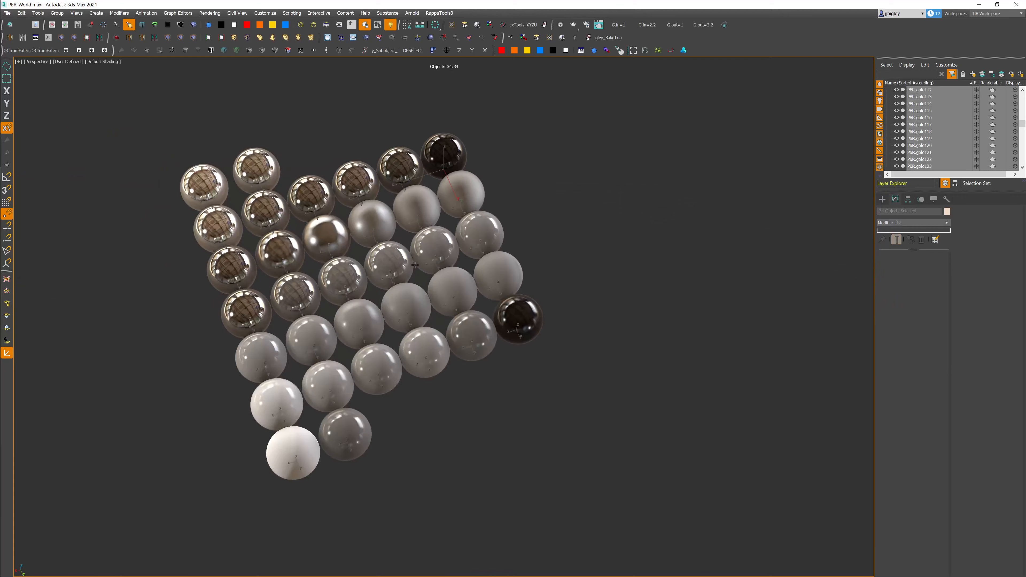
middle_click_drag(410, 245, 488, 287)
middle_click_drag(488, 287, 461, 283, "alt")
Step: Isolate the row of six mirror-polished spheres ranging from light metal to black and frame it in the view
left_click(641, 263)
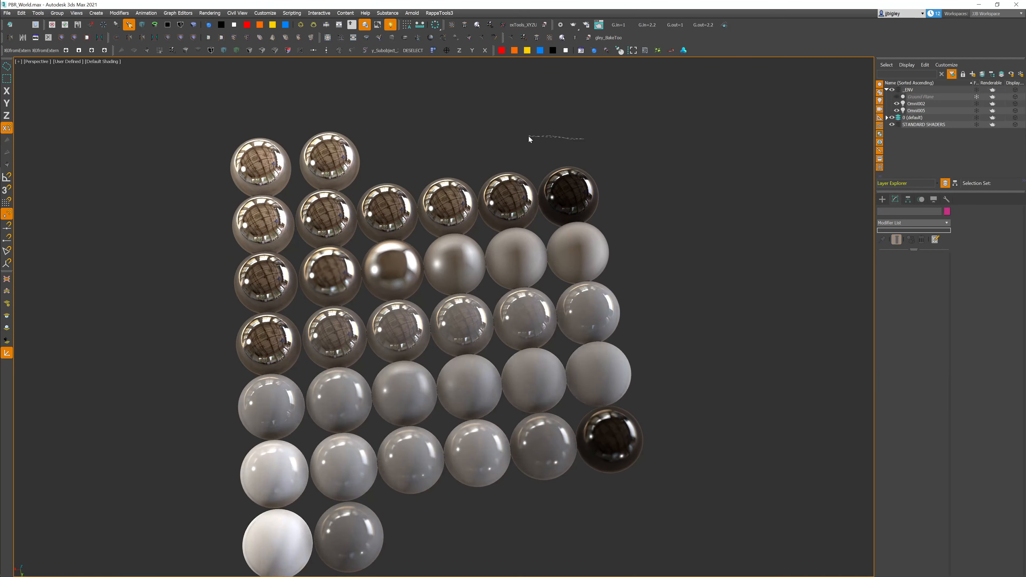
left_click_drag(275, 147, 264, 156)
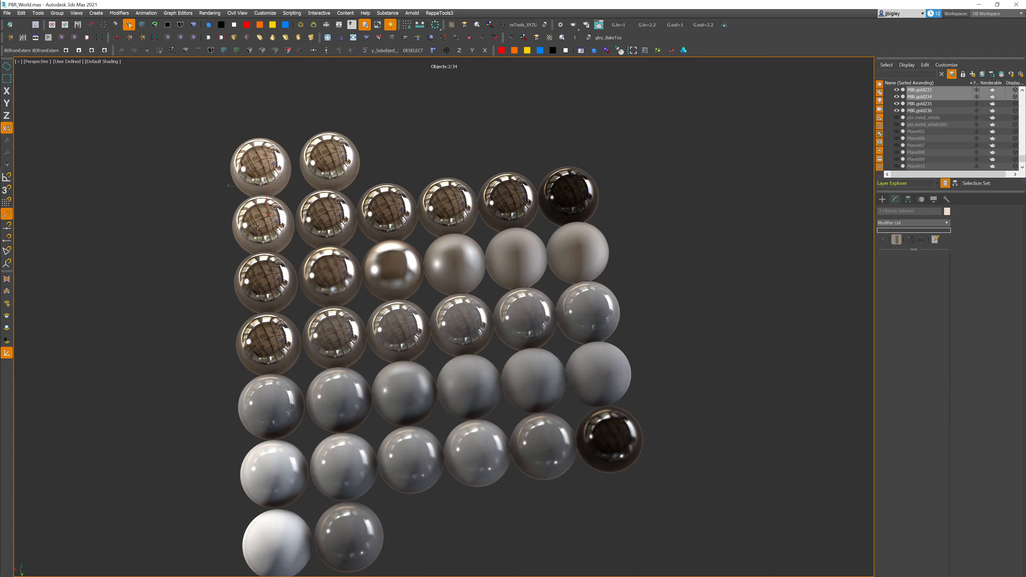
left_click(263, 216)
left_click(325, 210, "ctrl")
left_click(386, 204, "ctrl")
left_click(447, 198, "ctrl")
left_click(554, 200, "ctrl")
key("alt+q")
key("alt+q")
middle_click_drag(538, 215, 397, 221, "alt")
key("z")
scroll(397, 222, "down", 1)
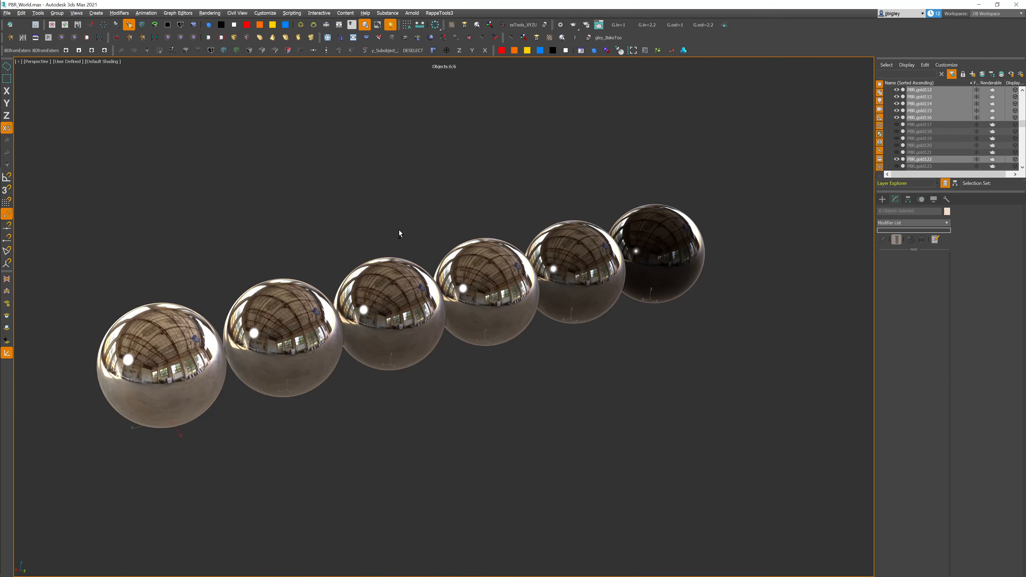
Step: Select the lightest polished sphere in the isolated row and compare reflections along the row from several angles
left_click(160, 310)
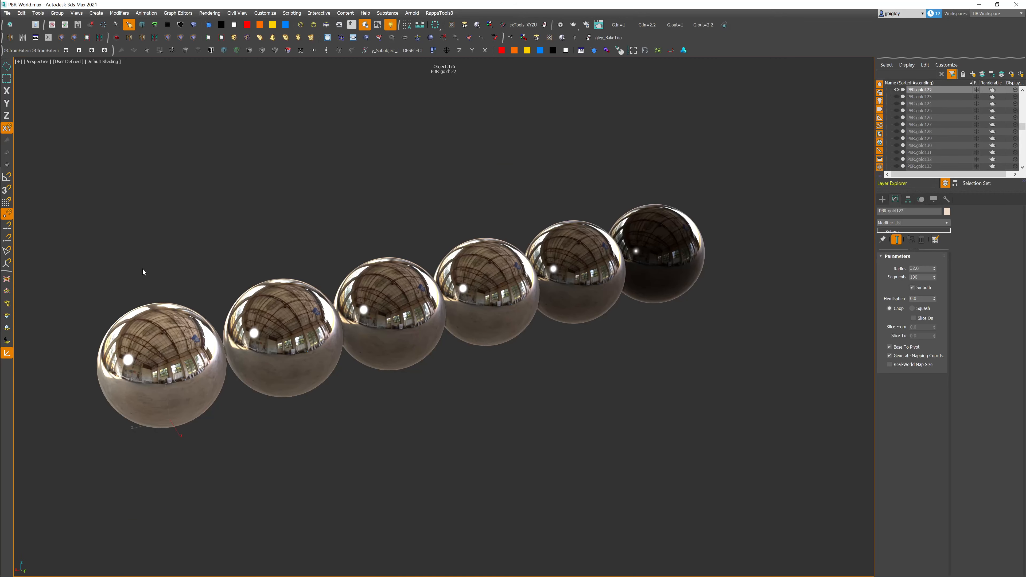
middle_click_drag(129, 297, 156, 338, "alt")
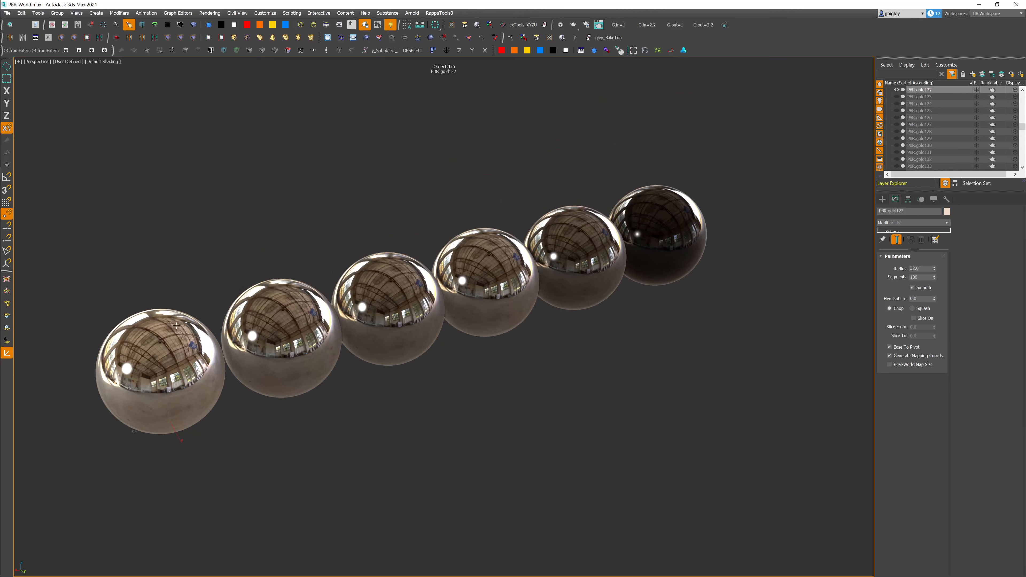
middle_click_drag(233, 328, 215, 328, "alt")
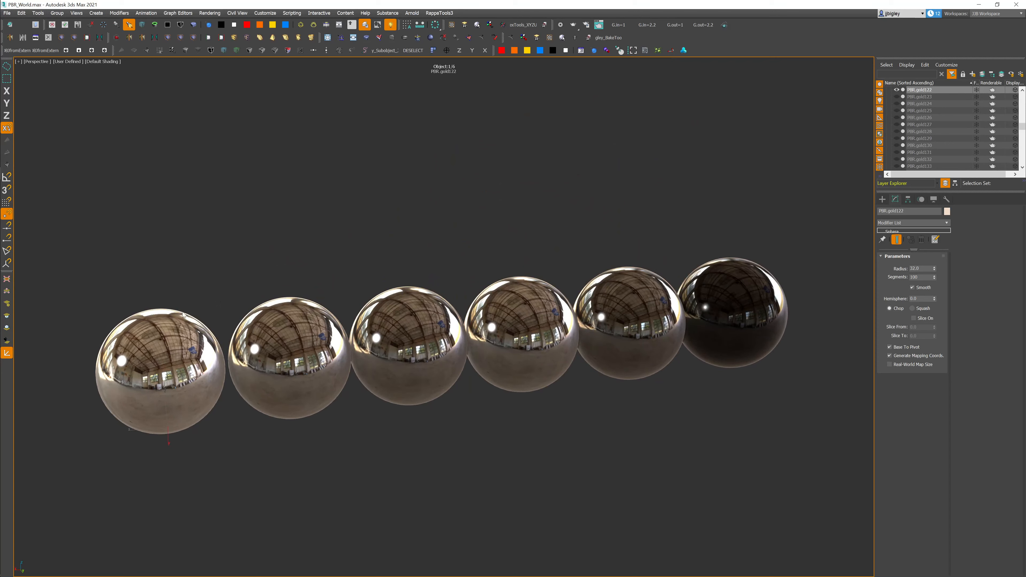
middle_click_drag(19, 273, 65, 299, "alt")
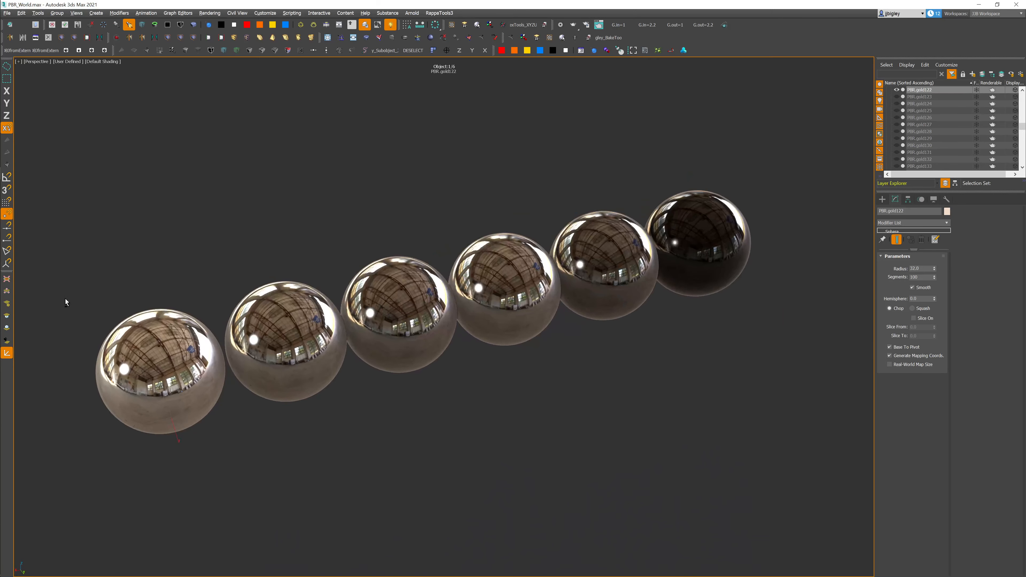
Step: Isolate the row of six polished spheres again, together with the two extra polished spheres behind its light end
key("alt+q")
middle_click_drag(347, 175, 374, 194)
mouse_move(375, 196)
left_mouse_down()
mouse_move(121, 295)
mouse_move(315, 243)
left_mouse_up()
key("alt+q")
key("alt+q")
mouse_move(521, 221)
left_mouse_down("ctrl")
mouse_move(477, 303)
mouse_move(718, 208)
mouse_move(682, 213)
left_mouse_up("ctrl")
key("alt+q")
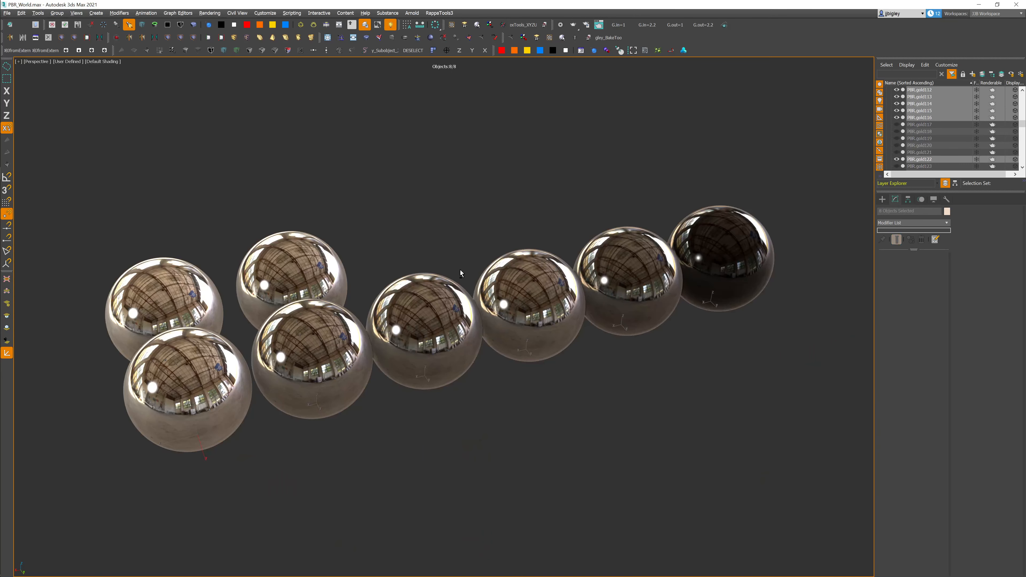
middle_click_drag(460, 270, 458, 276, "alt")
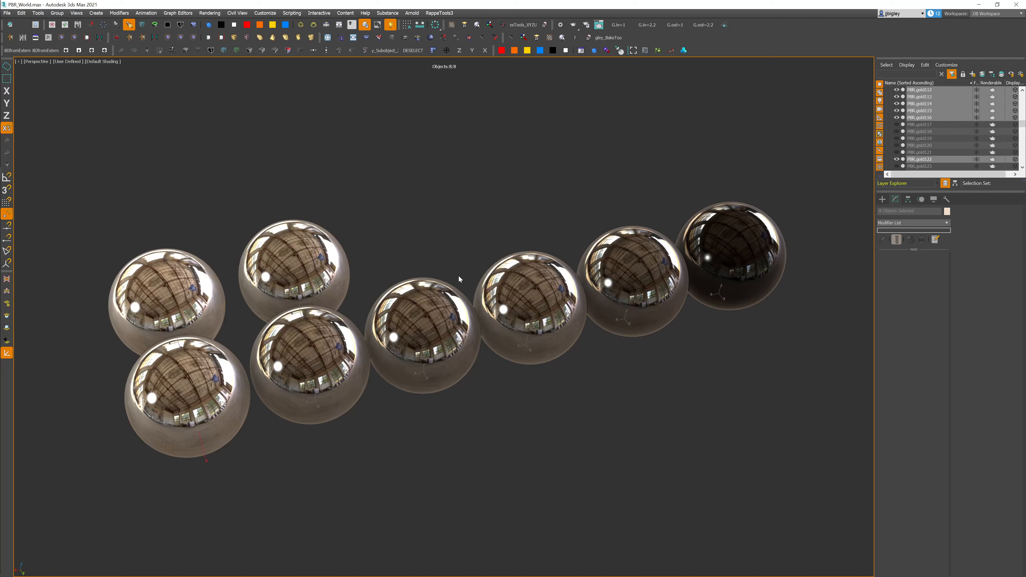
Step: Delete the four darker polished spheres from the isolated row
mouse_move(419, 285)
left_mouse_down("alt")
mouse_move(546, 323)
mouse_move(528, 210)
left_mouse_up("alt")
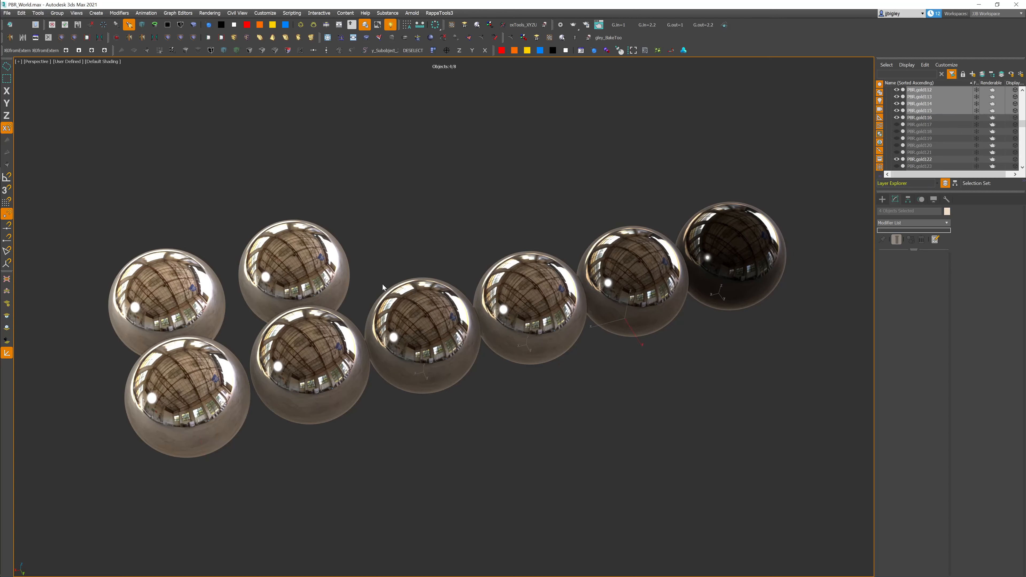
left_click(416, 297)
left_click(496, 282, "ctrl")
left_click(606, 258, "ctrl")
left_click(711, 235, "ctrl")
key("Delete")
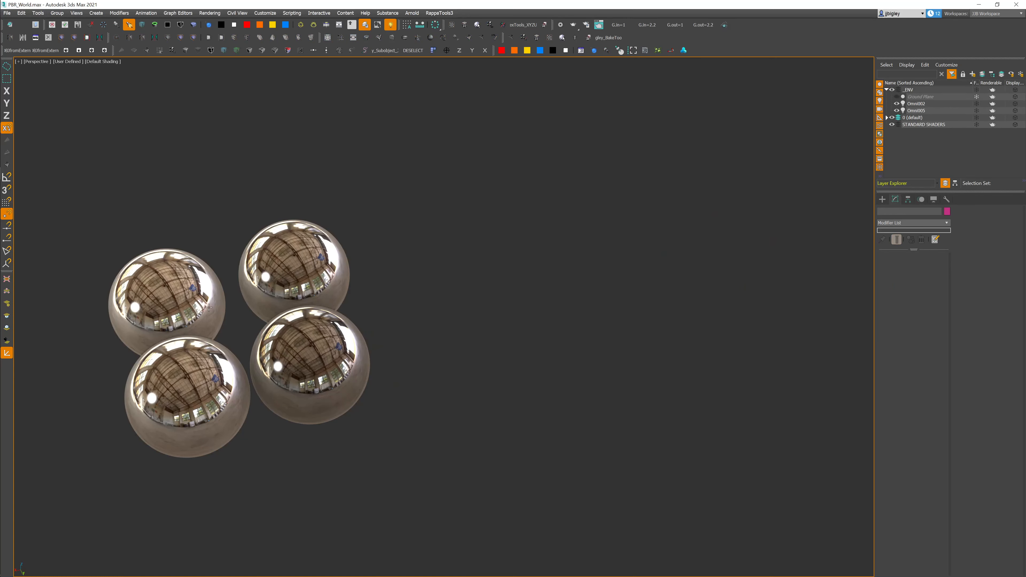
Step: Undo and redo the deletion repeatedly to compare the set with and without the darker spheres, ending with them restored
key("ctrl+z")
key("ctrl+y")
key("ctrl+z")
key("ctrl+y")
key("ctrl+z")
key("ctrl+y")
key("ctrl+z")
key("ctrl+y")
key("ctrl+z")
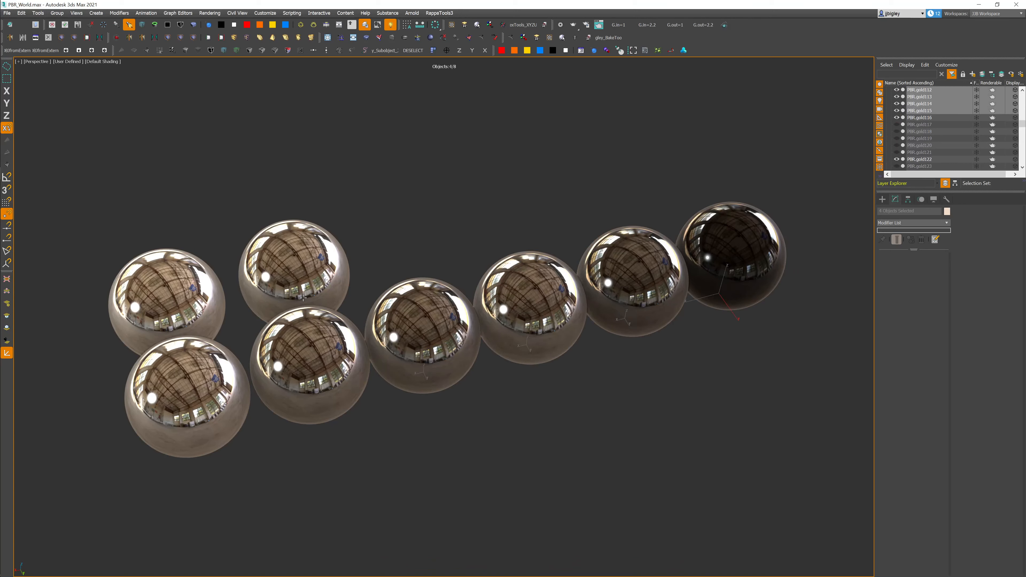
Step: Switch the viewport shading to Flat Color to compare the base colours of the eight polished spheres
left_click(102, 61)
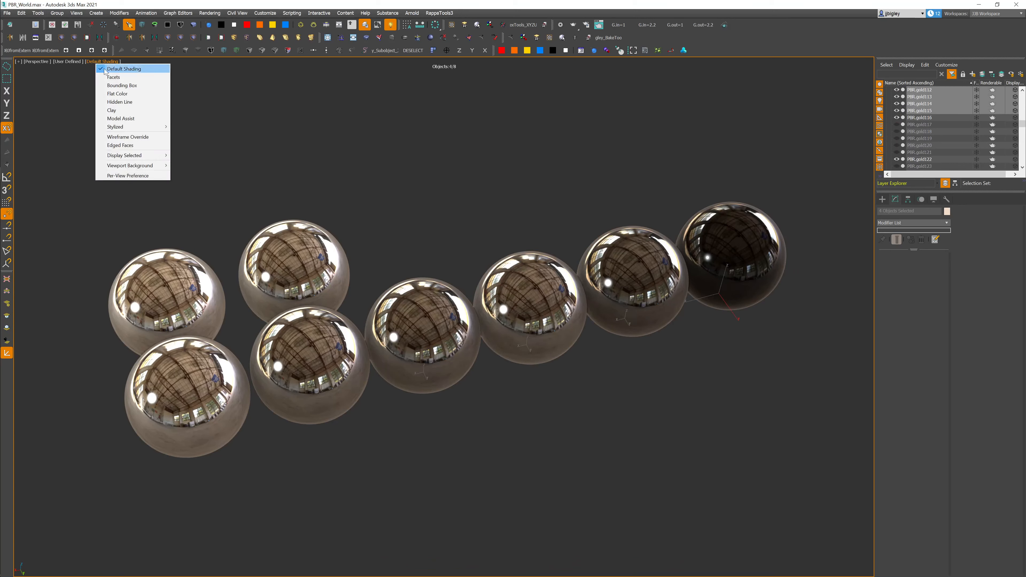
left_click(118, 93)
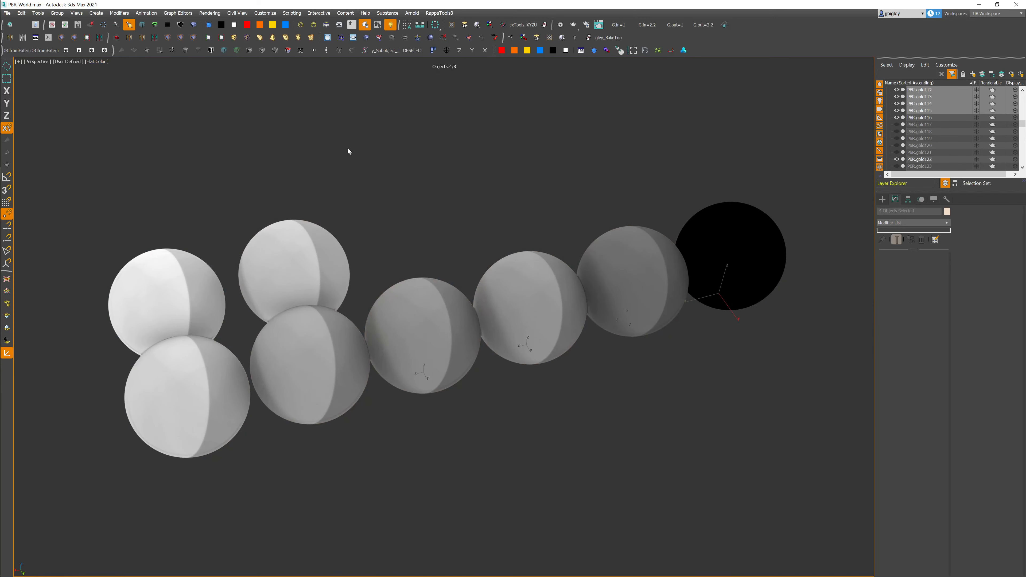
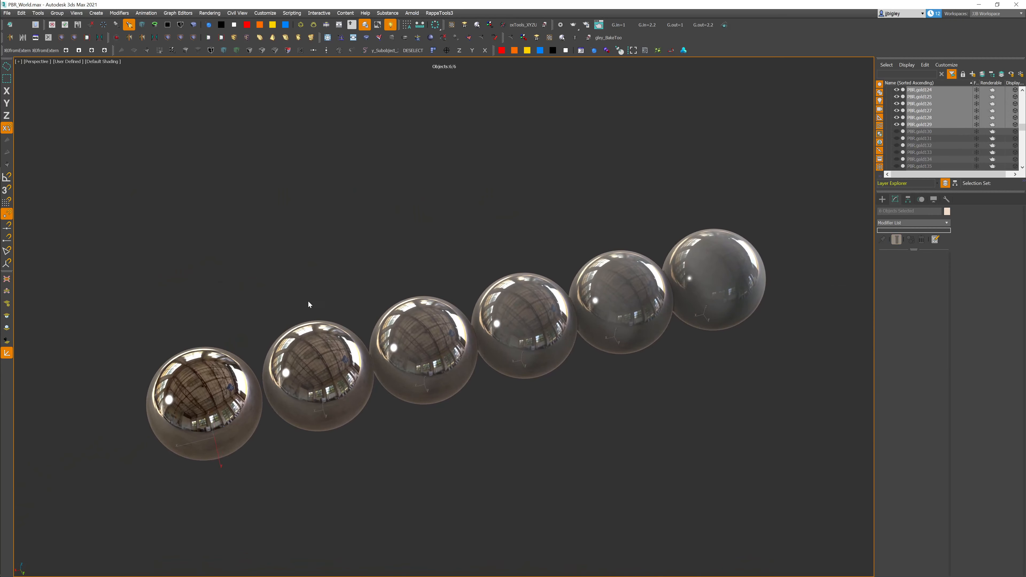
Step: Exit isolation of the sphere row and view the circuit board beside its texture map planes
key("alt+q")
scroll(416, 318, "down", 5)
middle_click_drag(828, 275, 607, 329)
middle_click_drag(857, 238, 777, 234)
middle_click_drag(283, 474, 422, 394)
scroll(547, 335, "up", 8)
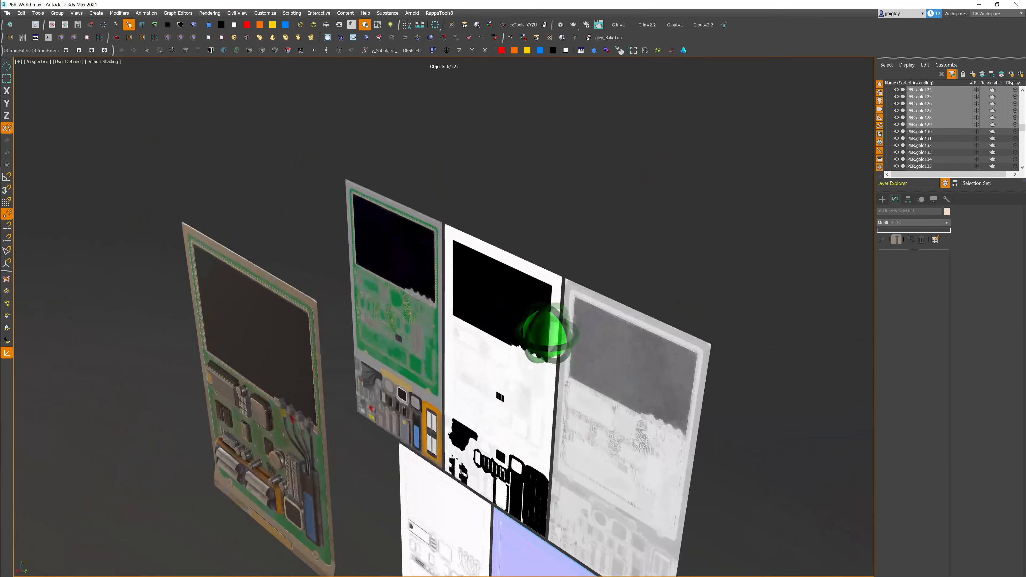
scroll(511, 392, "down", 5)
scroll(536, 362, "up", 4)
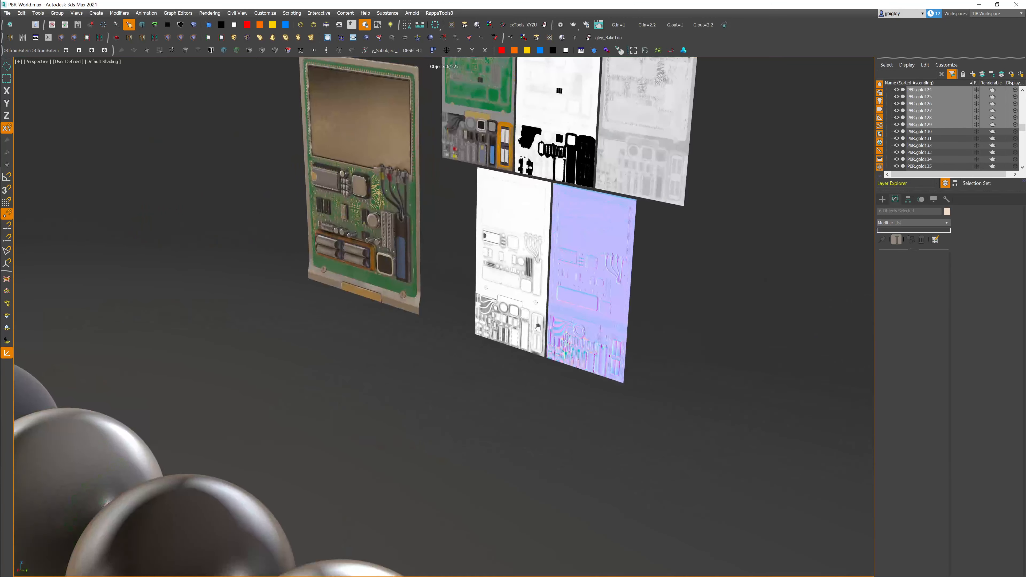
Step: Select the black-and-white metalness map plane and examine it close up, then compare it with the circuit board
left_click(492, 259)
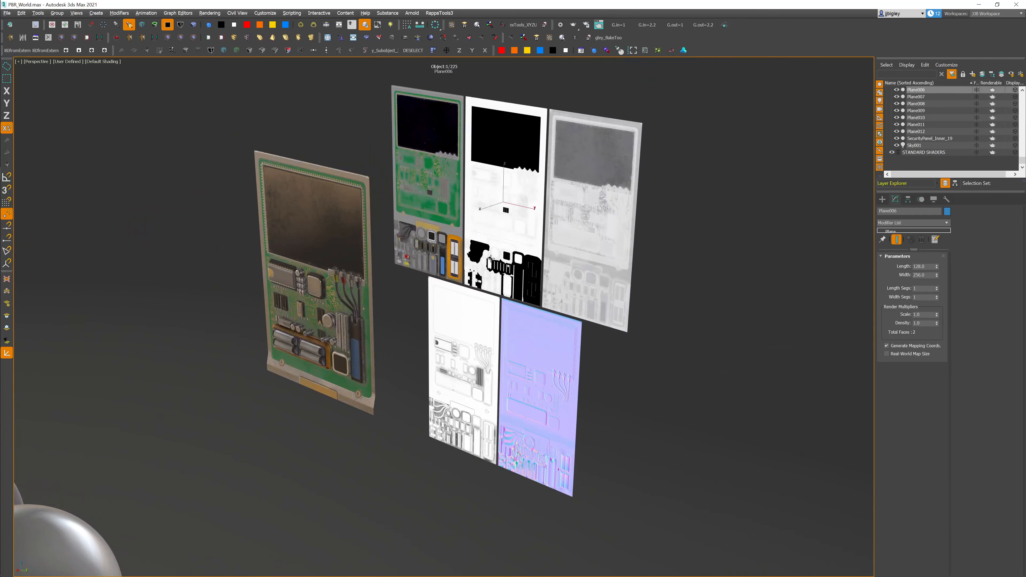
key("z")
middle_click_drag(491, 258, 519, 325, "alt")
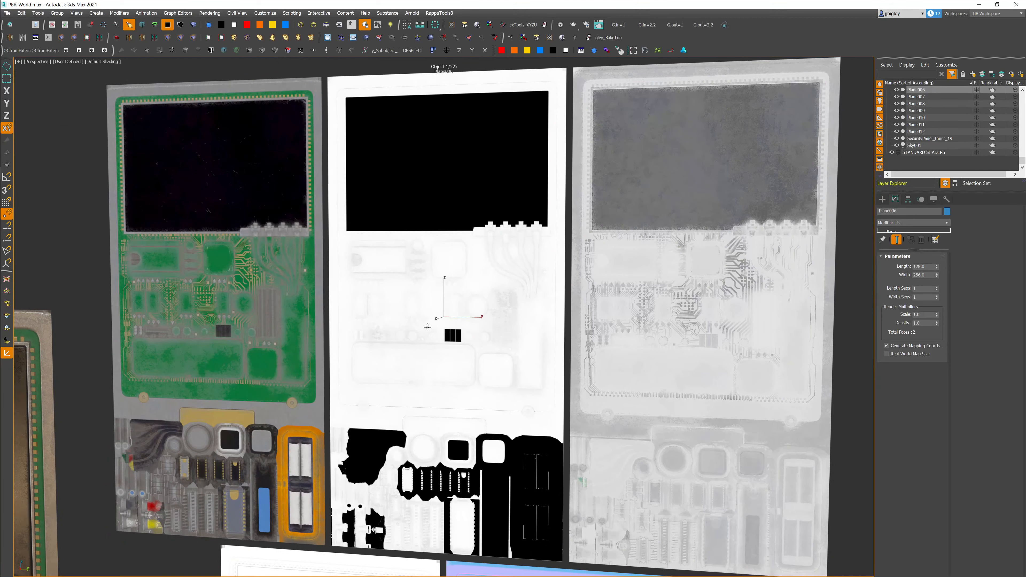
scroll(424, 317, "down", 12)
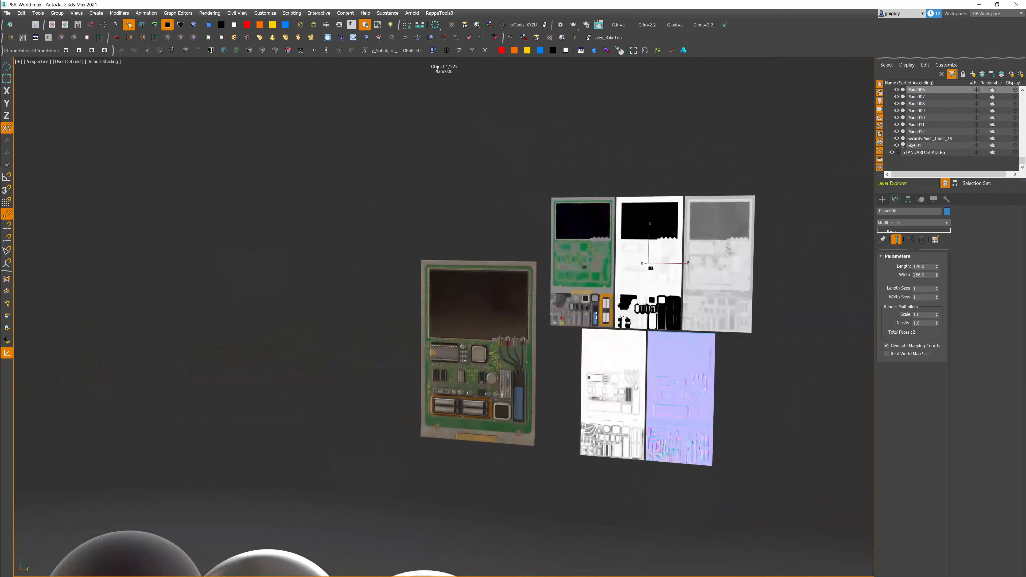
middle_click_drag(597, 315, 372, 348, "alt")
scroll(563, 340, "up", 4)
scroll(484, 319, "down", 4)
Step: Isolate the row of six glossy spheres that grade from fully metallic to non-metallic and frame it
middle_click_drag(371, 348, 582, 461)
scroll(511, 310, "down", 5)
middle_click_drag(582, 461, 529, 473, "alt")
left_click_drag(242, 309, 493, 288)
key("alt+q")
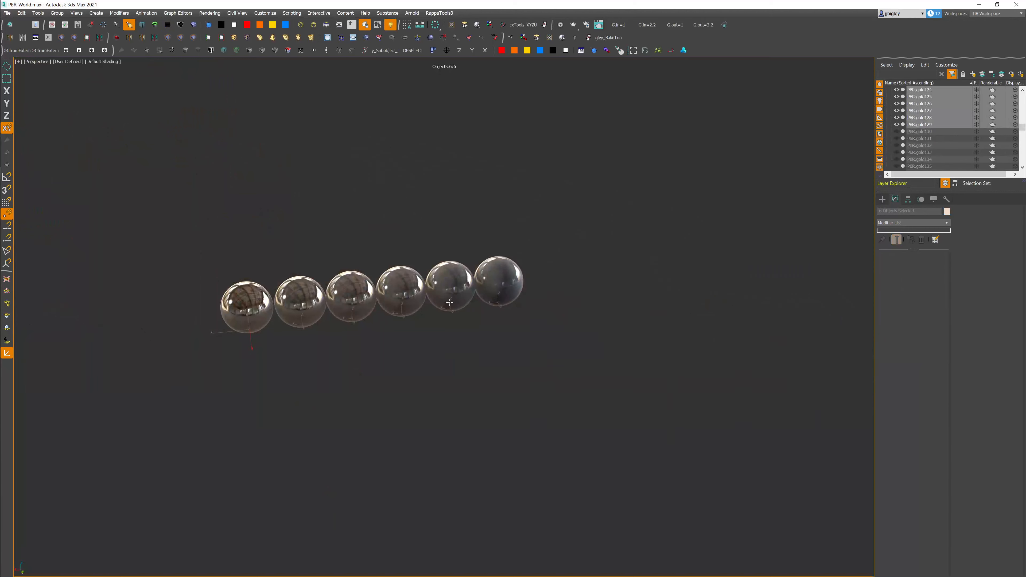
key("z")
middle_click_drag(450, 302, 328, 322, "alt")
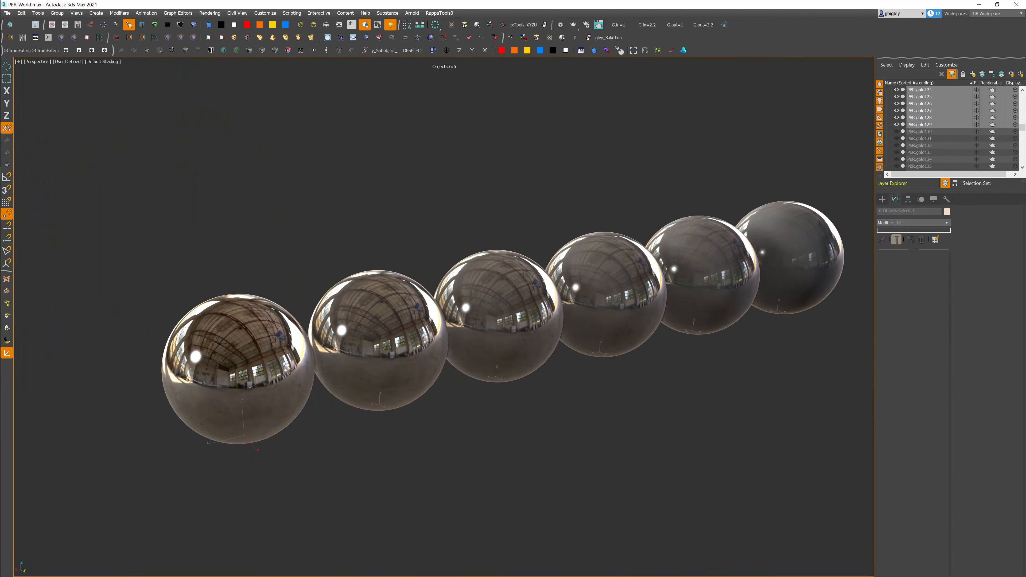
Step: Select the fully metallic sphere at the start of the row and compare reflections along the metalness gradient
left_click_drag(270, 273, 264, 270)
middle_click_drag(276, 311, 201, 321)
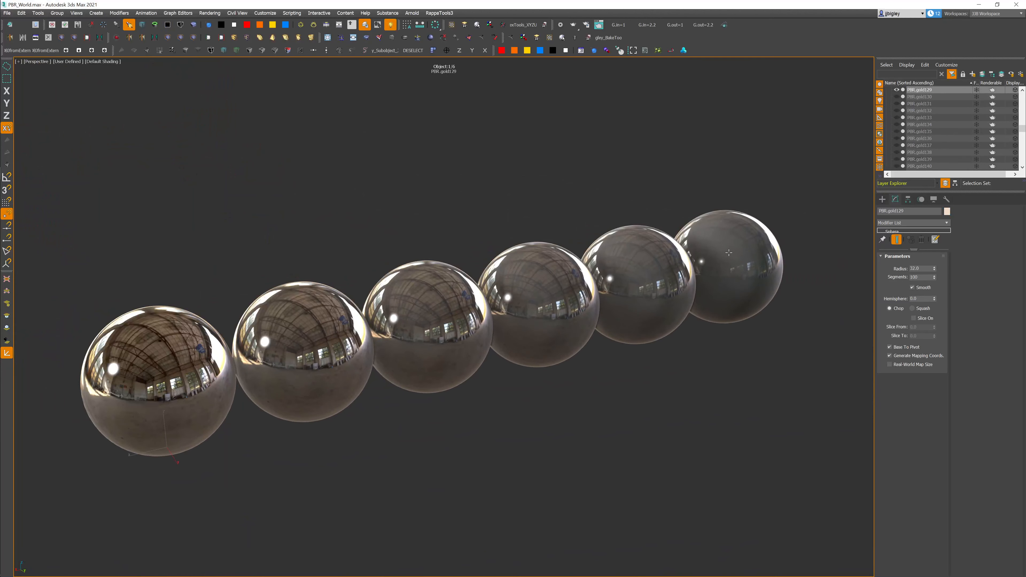
middle_click_drag(133, 354, 178, 338)
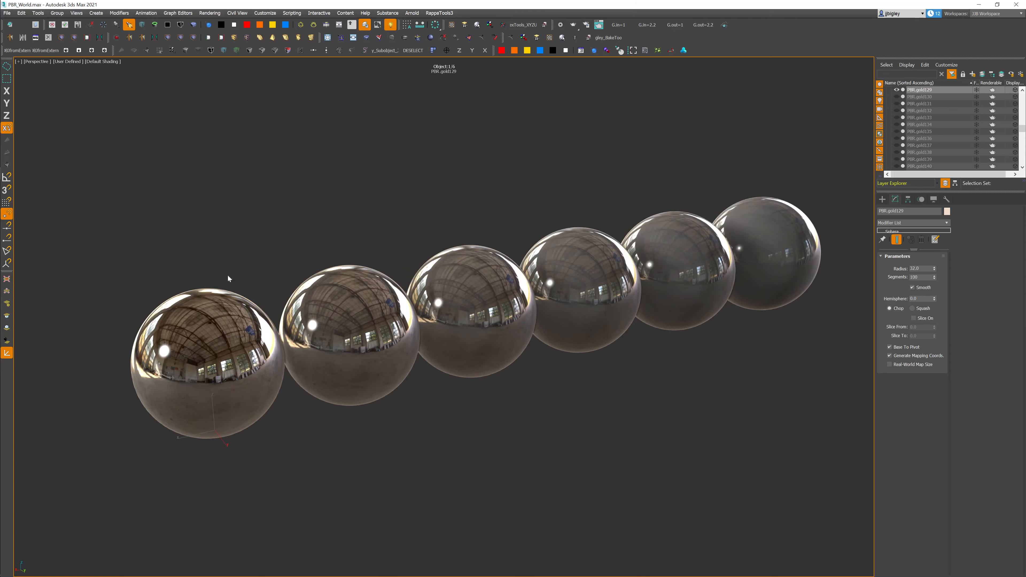
middle_click_drag(648, 202, 653, 240, "alt")
left_click(188, 216)
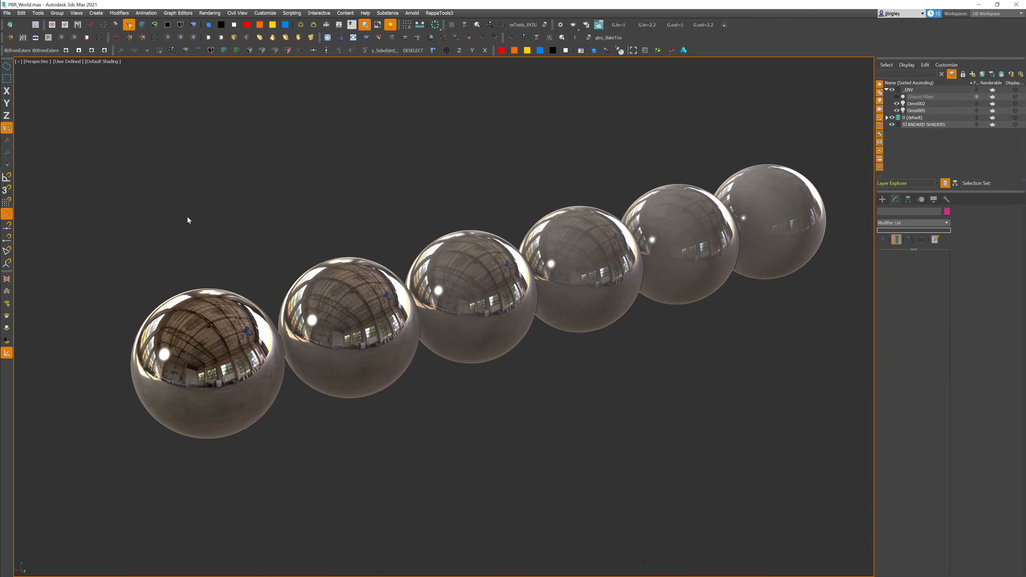
left_click_drag(203, 286, 193, 284)
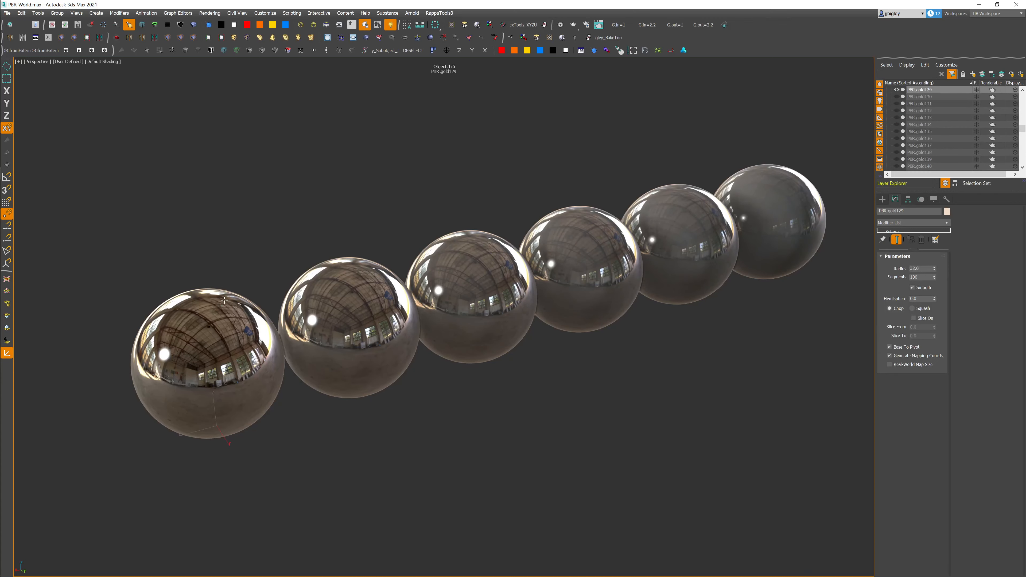
middle_click_drag(200, 339, 672, 207, "alt")
Step: Show all spheres to view the selected metallic sphere among its neighbours, then return to the isolated row of six
key("alt+q")
key("alt+q")
key("z")
key("alt+q")
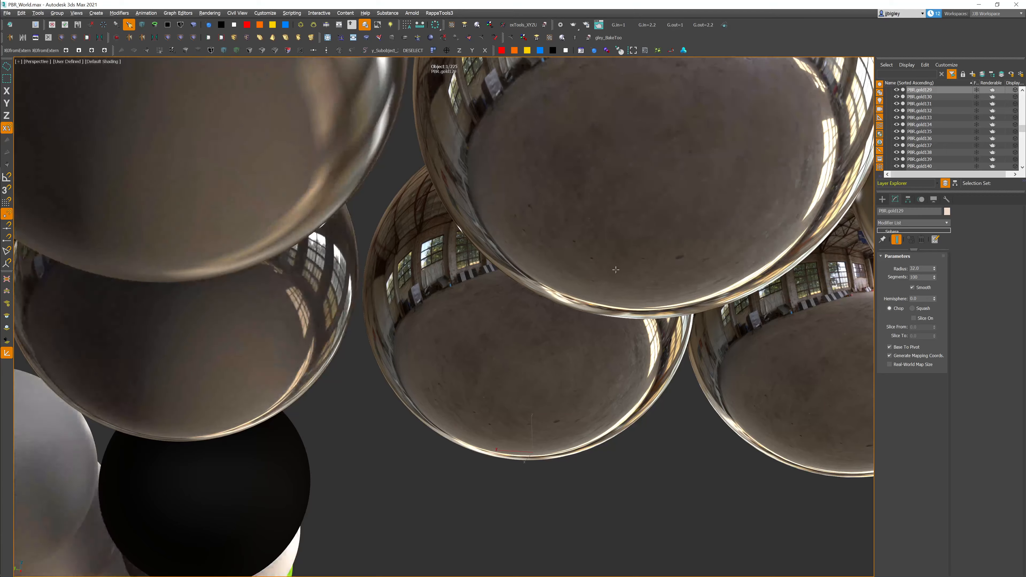
middle_click_drag(614, 267, 516, 329, "alt")
scroll(515, 328, "down", 5)
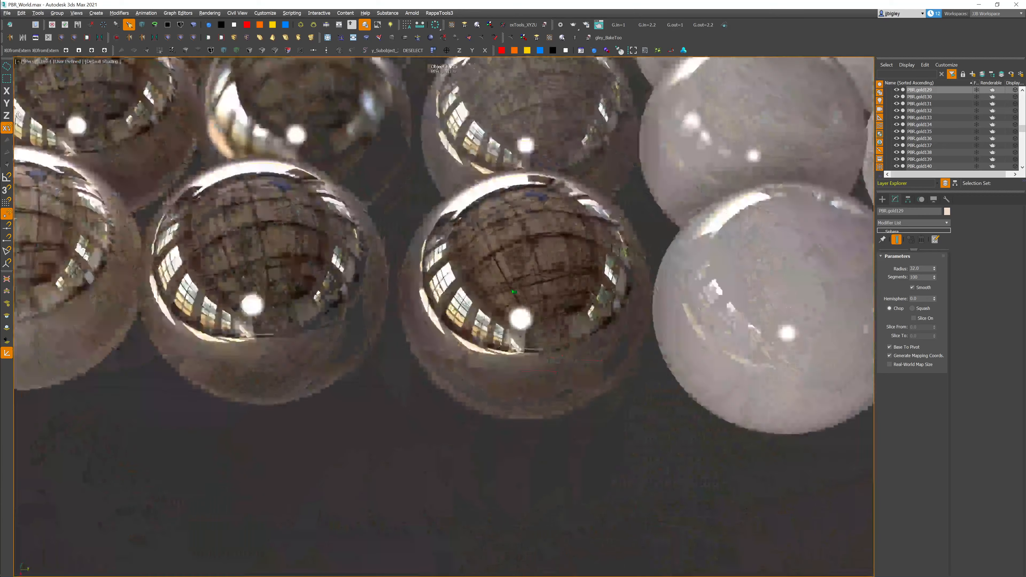
key("alt+q")
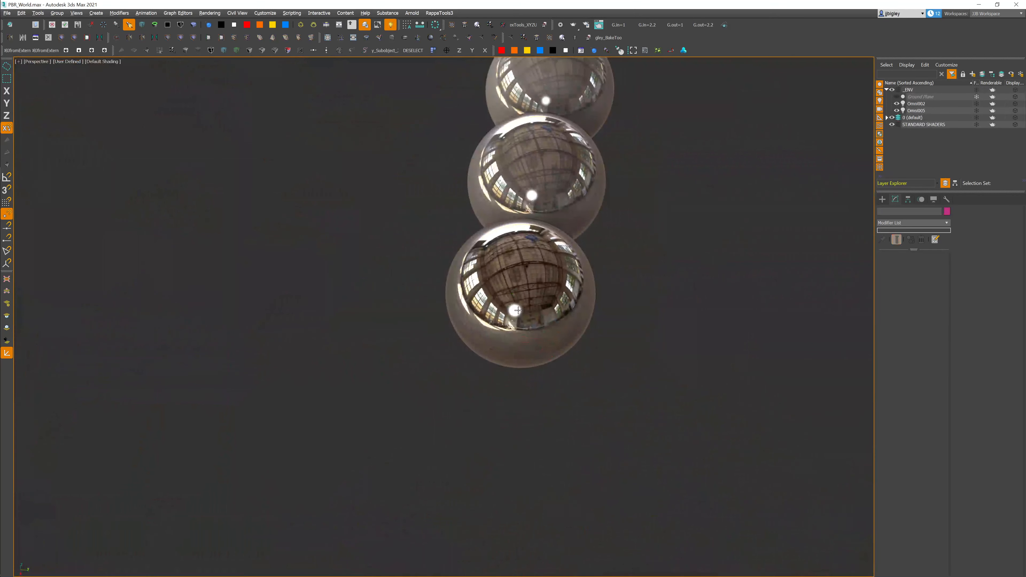
middle_click_drag(604, 274, 297, 384, "alt")
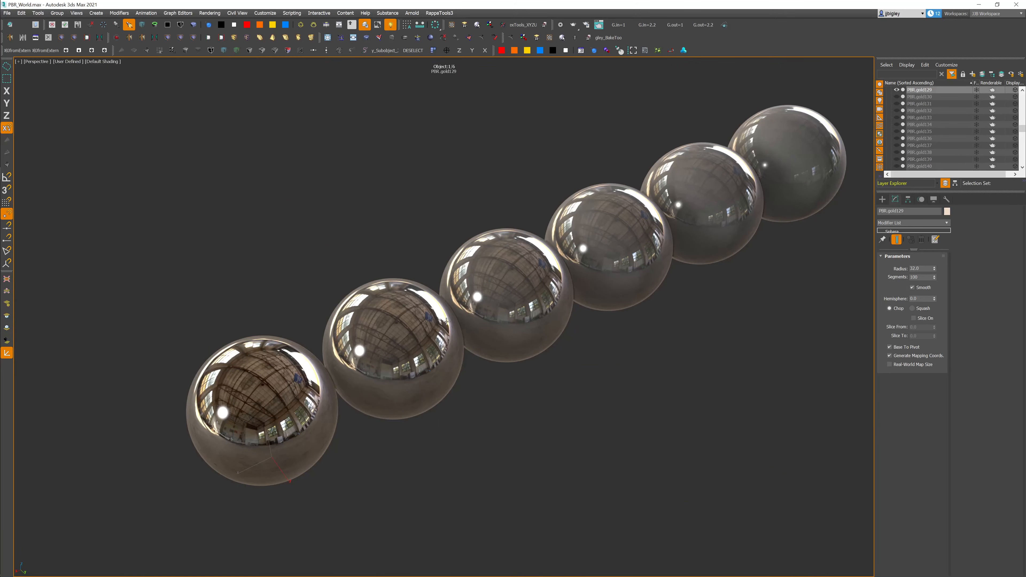
Step: Select the non-metallic sphere at the far end of the row, inspect its reflections closely, and view the whole row
middle_click_drag(758, 183, 373, 309, "alt")
middle_click_drag(844, 190, 507, 210)
left_click(662, 261)
scroll(600, 299, "up", 3)
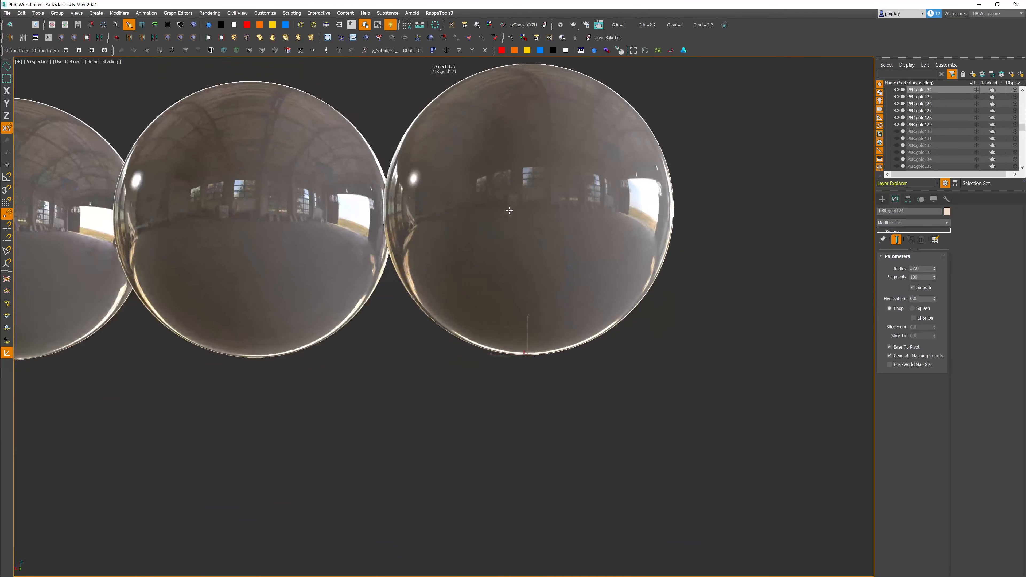
scroll(502, 212, "down", 4)
scroll(514, 280, "down", 3)
middle_click_drag(316, 258, 525, 277)
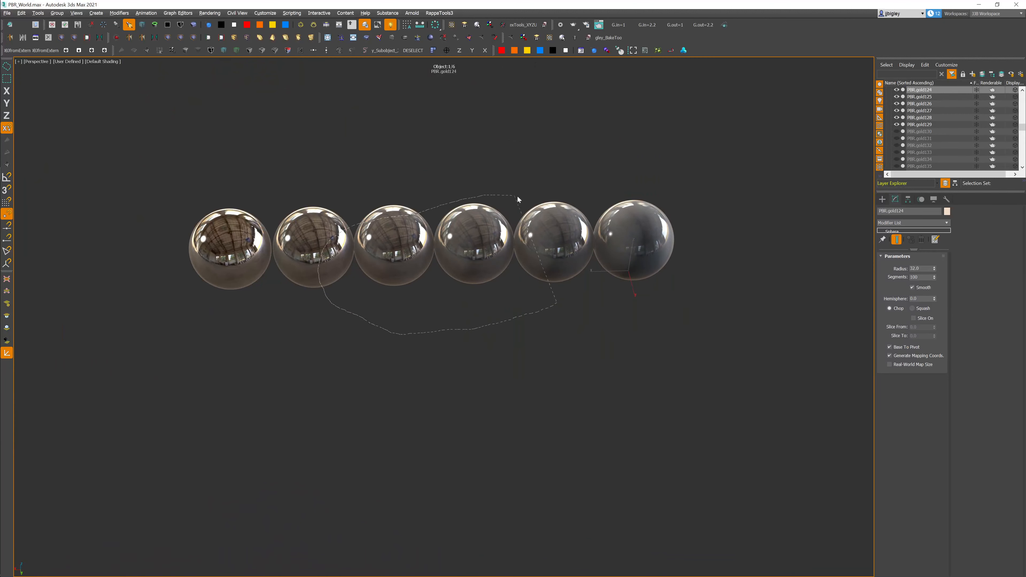
Step: Select the four intermediate spheres in the isolated row and compare reflections closely from the fully metallic end to the non-metallic end
left_click_drag(550, 245, 203, 375)
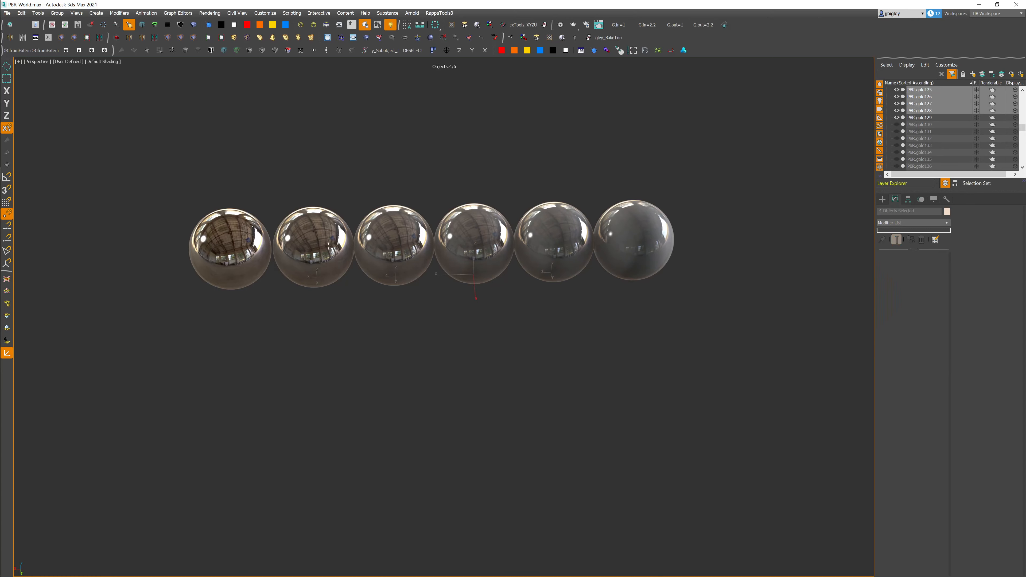
scroll(236, 265, "up", 5)
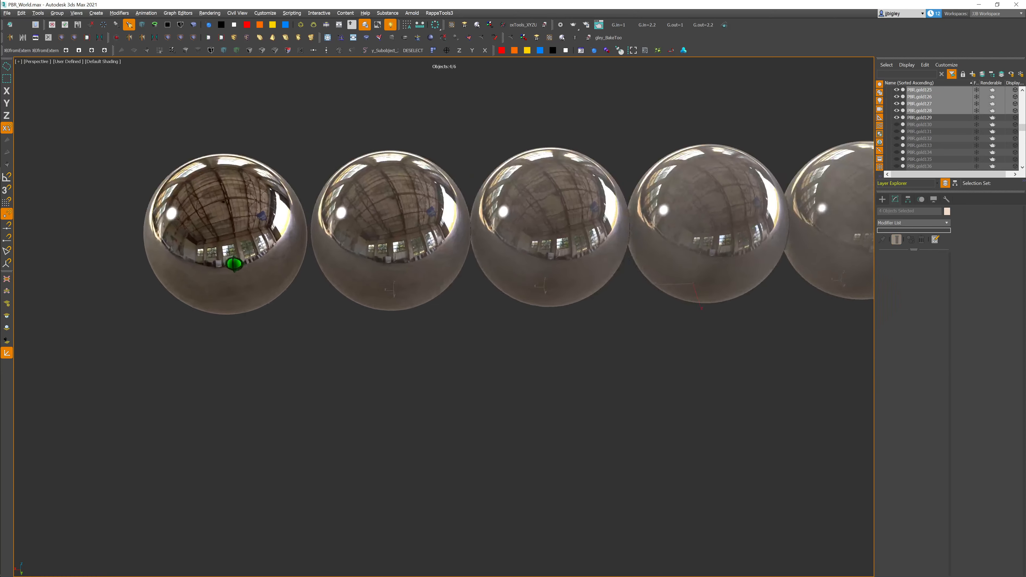
middle_click_drag(449, 242, 346, 264)
middle_click_drag(519, 254, 433, 260)
middle_click_drag(552, 257, 476, 263)
middle_click_drag(567, 274, 515, 259)
middle_click_drag(111, 267, 342, 257)
scroll(342, 256, "up", 2)
scroll(342, 256, "up", 2)
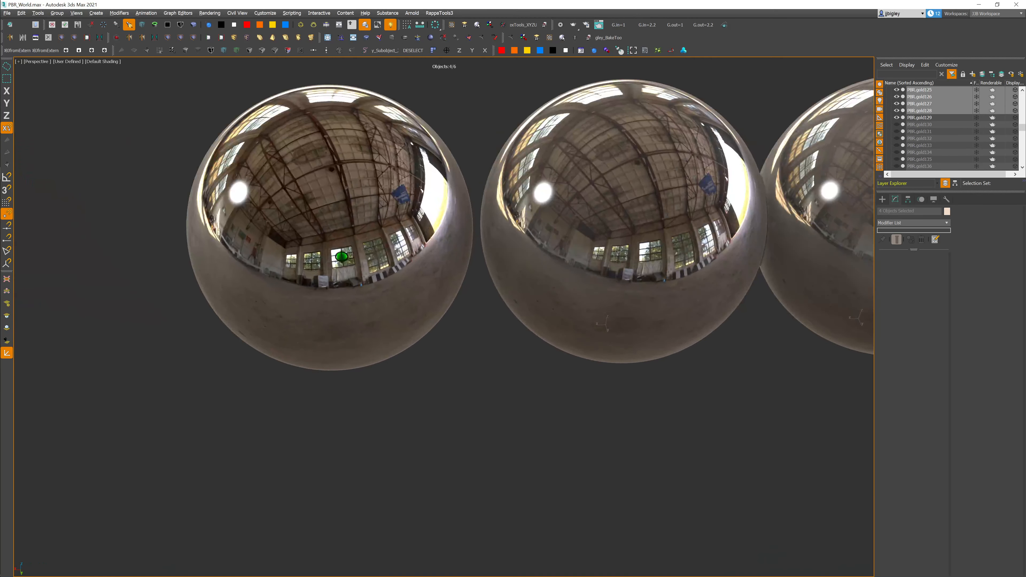
middle_click_drag(614, 242, 392, 259)
middle_click_drag(615, 251, 439, 265)
middle_click_drag(641, 270, 467, 261)
scroll(620, 246, "down", 6)
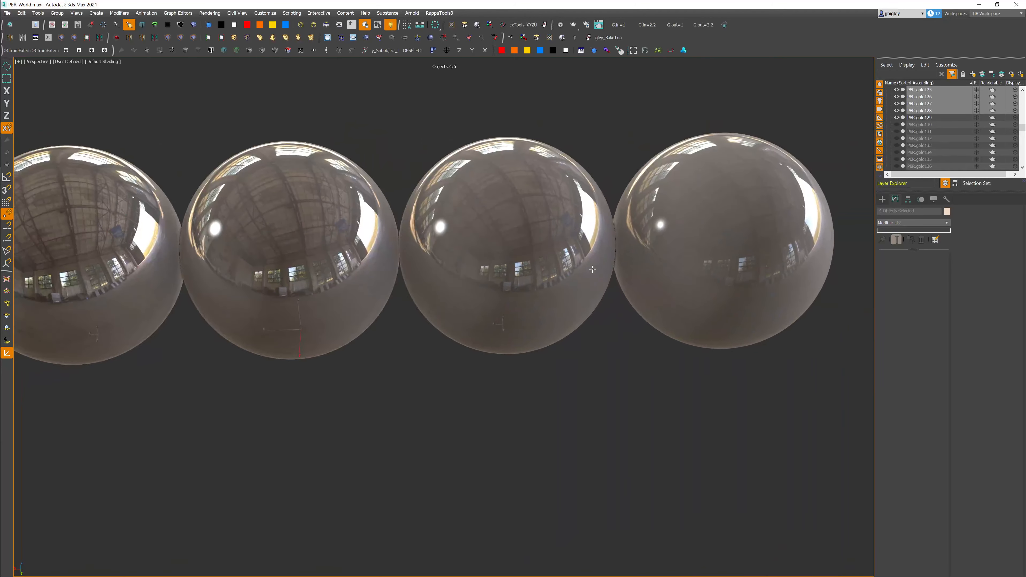
Step: Hide the four intermediate spheres, leaving only the fully metallic and non-metallic spheres at the ends of the row
left_click_drag(577, 336, 202, 415)
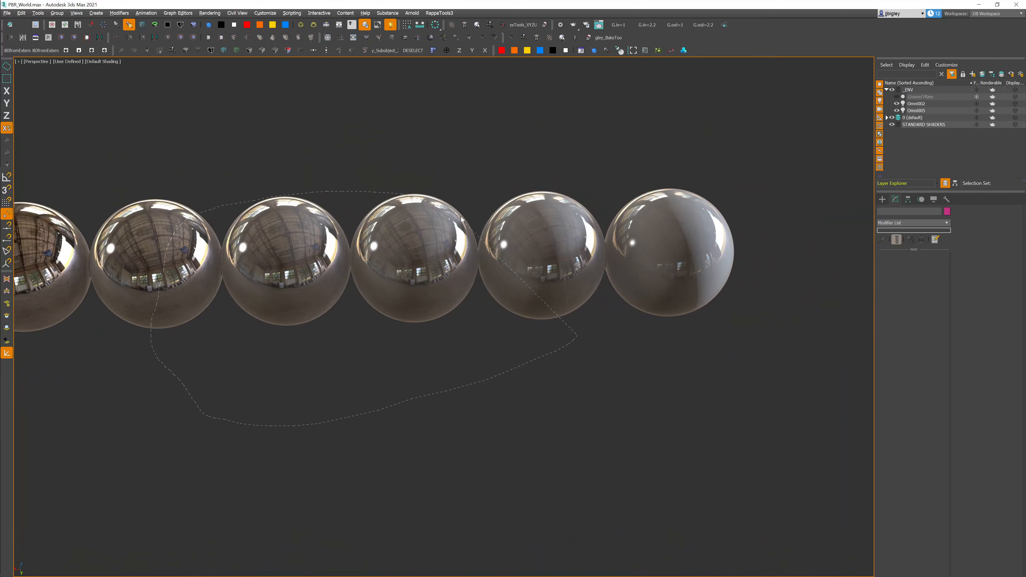
left_click_drag(461, 219, 473, 232)
key("Delete")
mouse_move(528, 334)
middle_mouse_down()
mouse_move(511, 335)
mouse_move(519, 321)
middle_mouse_up()
scroll(511, 334, "down", 1)
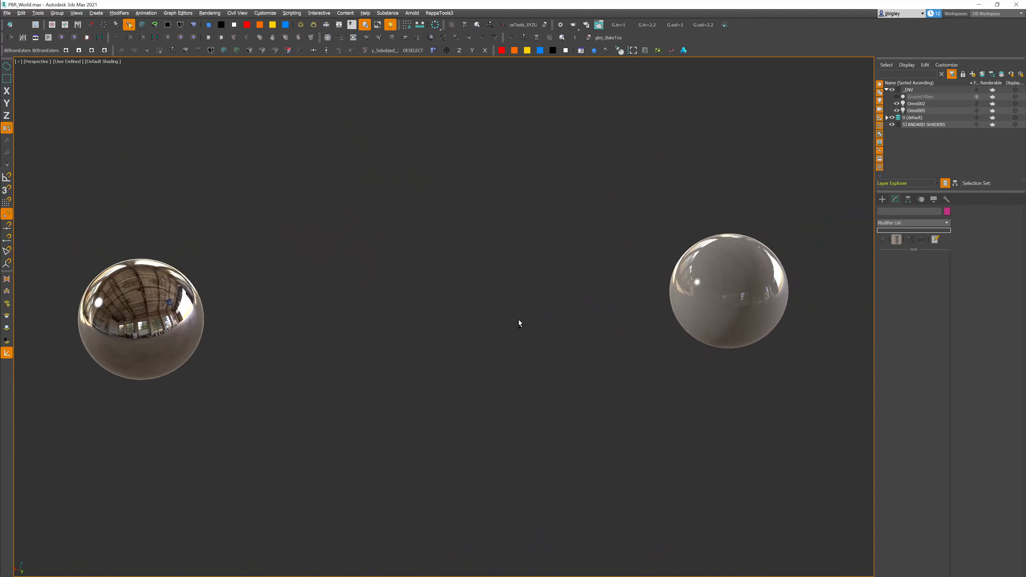
Step: Align the non-metallic sphere to the fully metallic sphere, then move it out to sit directly beside it
left_click_drag(666, 354, 727, 269)
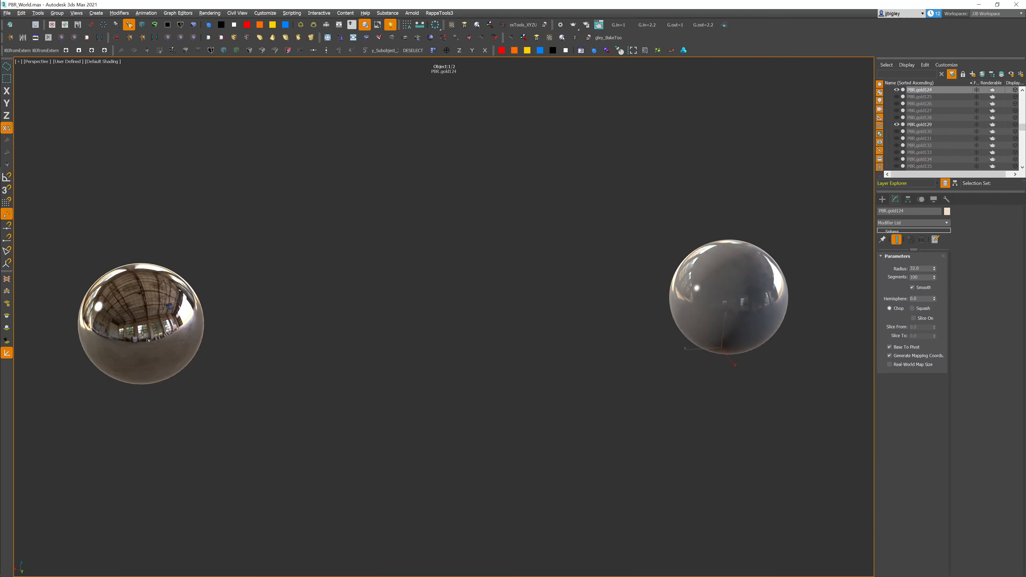
left_click(142, 335)
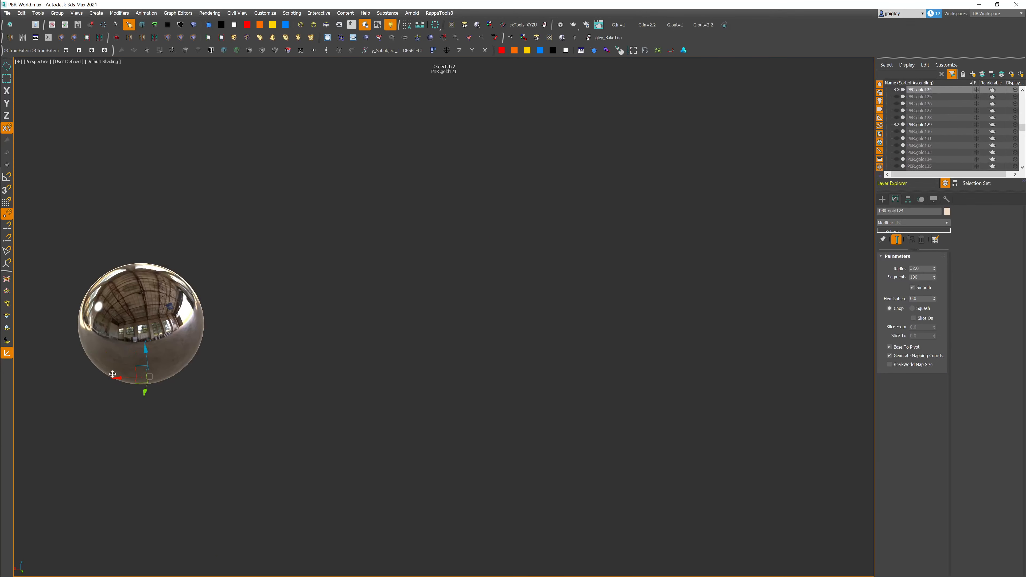
left_click_drag(188, 375, 272, 368)
middle_click_drag(262, 363, 420, 343)
scroll(402, 336, "up", 4)
Step: Compare the environment reflections on the adjacent metallic and non-metallic spheres from several viewing angles
mouse_move(403, 329)
middle_mouse_down("alt")
mouse_move(407, 310)
mouse_move(412, 319)
middle_mouse_up("alt")
scroll(406, 309, "up", 2)
middle_click_drag(411, 319, 527, 318)
middle_click_drag(528, 317, 529, 314, "alt")
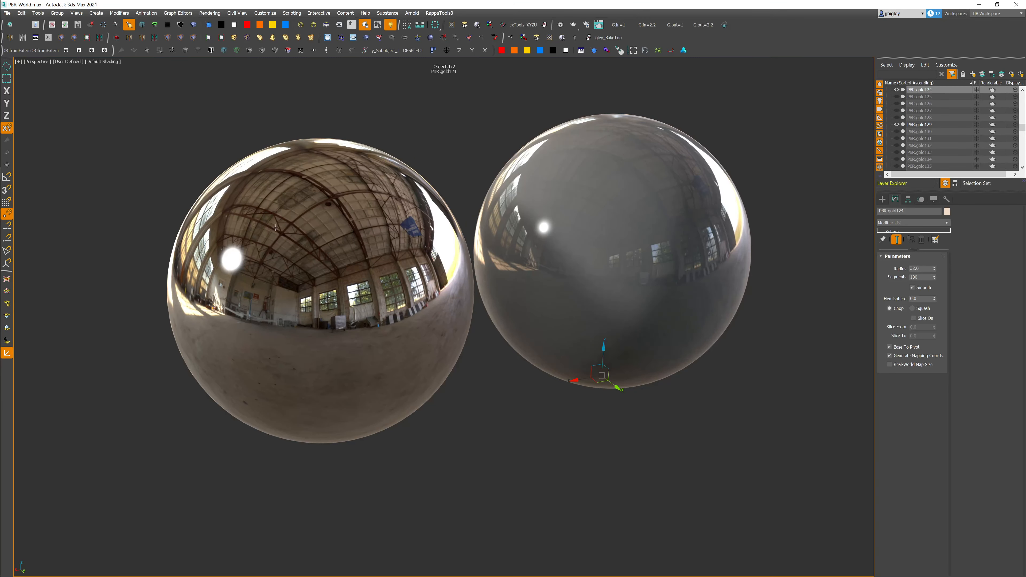
middle_click_drag(285, 271, 270, 283, "alt")
middle_click_drag(553, 237, 419, 273)
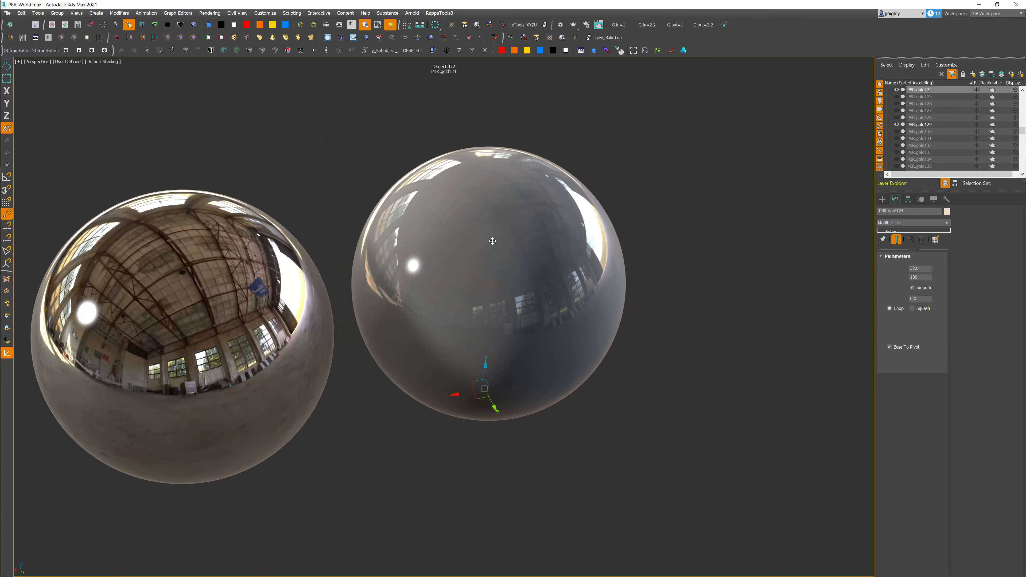
middle_click_drag(500, 310, 487, 263, "alt")
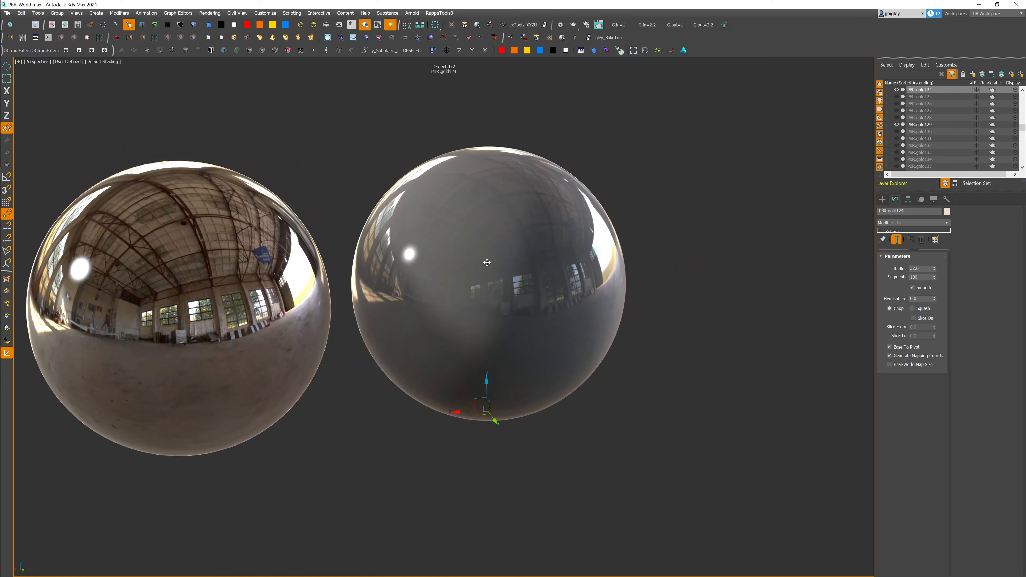
middle_click_drag(610, 239, 612, 241, "alt")
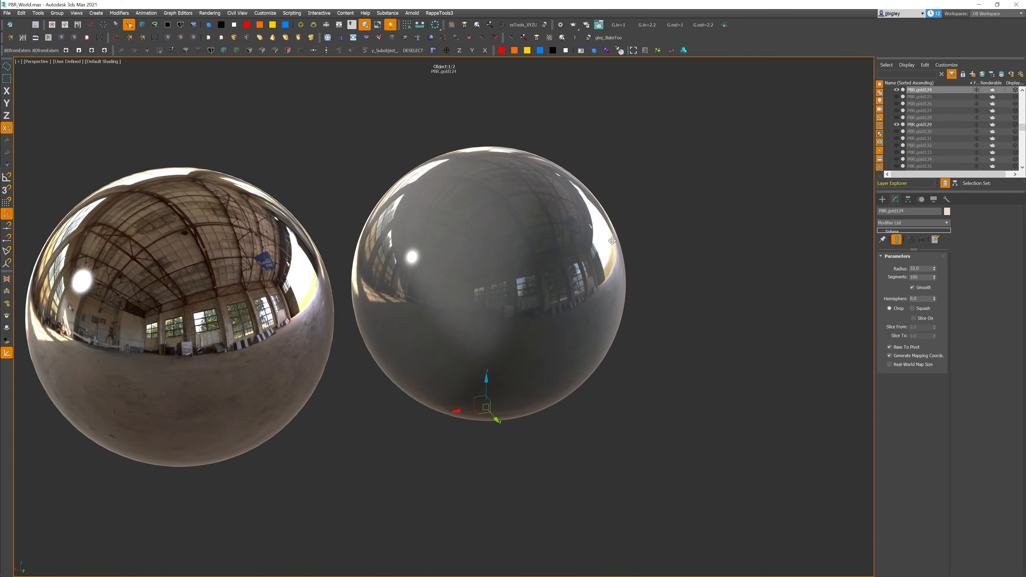
Step: Restore all spheres to their original places, then isolate the row of six non-metallic spheres that grade from glossy to rough
key("Delete")
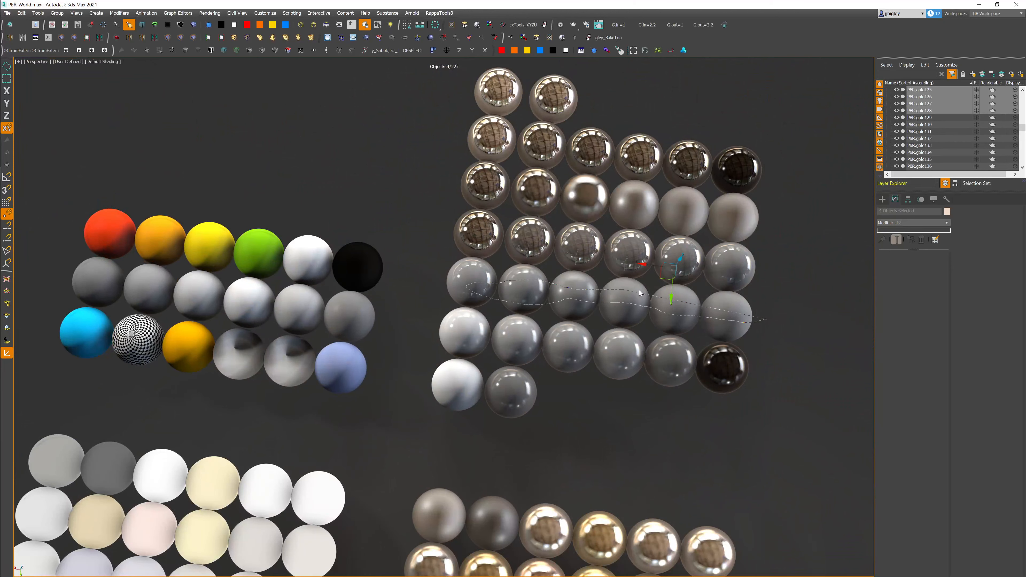
left_click_drag(736, 308, 739, 309)
mouse_move(566, 313)
middle_mouse_down("alt")
mouse_move(605, 265)
mouse_move(598, 277)
middle_mouse_up("alt")
scroll(613, 235, "up", 4)
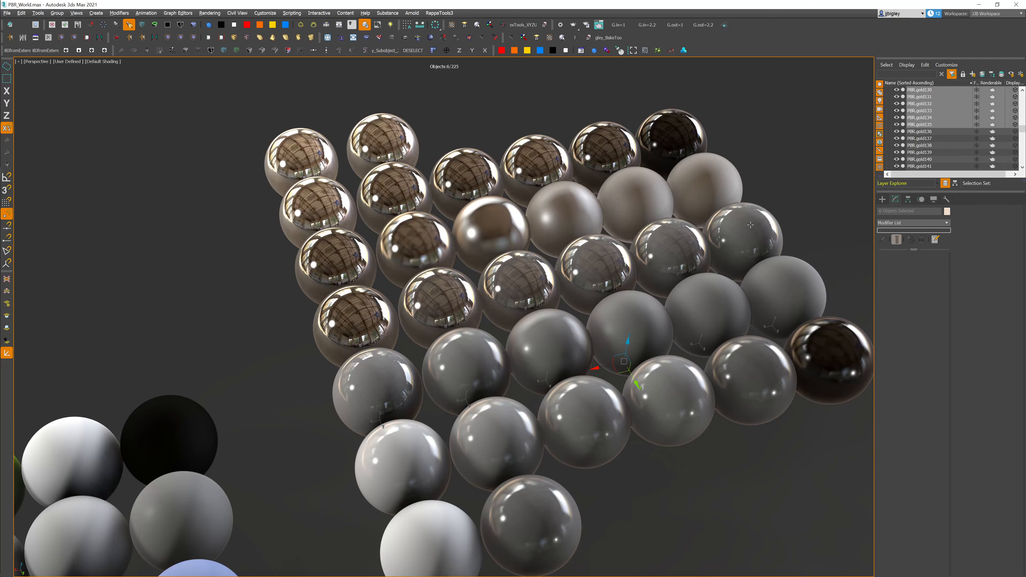
key("alt+q")
scroll(572, 263, "up", 5)
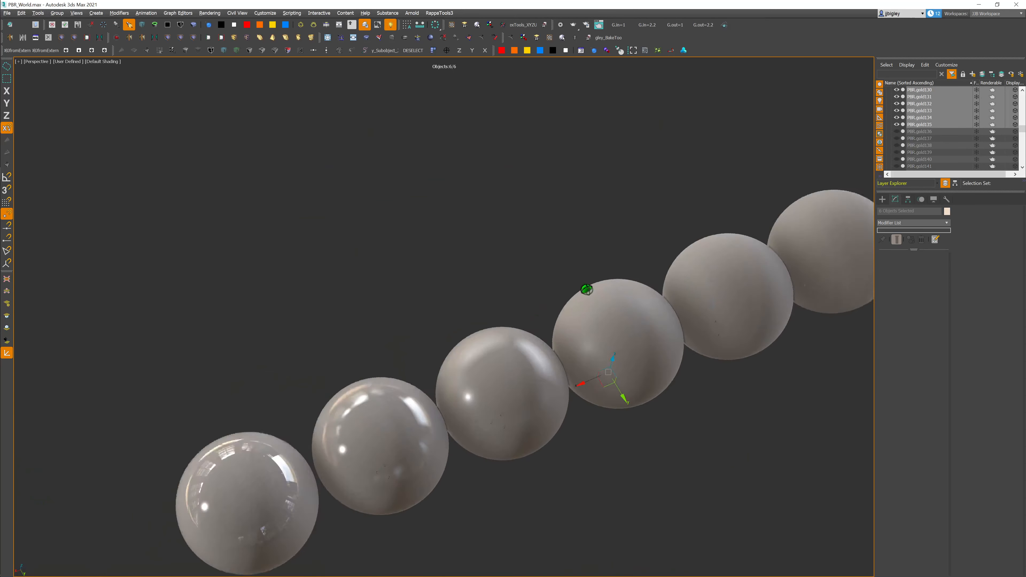
Step: Examine how reflections blur along the non-metallic row, from the glossy sphere to the rough spheres
mouse_move(561, 300)
middle_mouse_down("alt")
mouse_move(564, 312)
mouse_move(566, 289)
middle_mouse_up("alt")
middle_click_drag(319, 343, 328, 347, "alt")
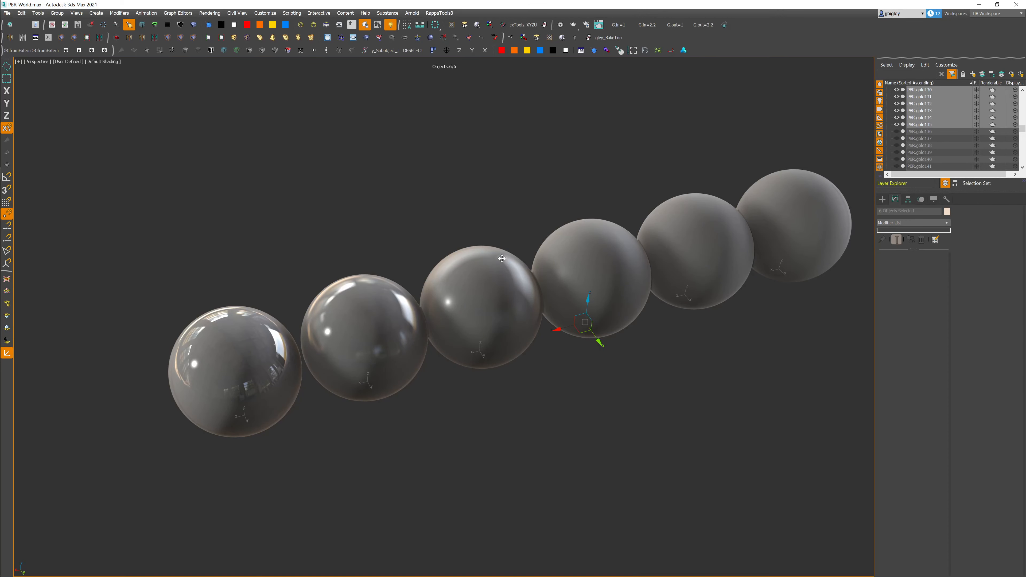
mouse_move(222, 329)
middle_mouse_down("alt")
mouse_move(225, 308)
mouse_move(223, 317)
mouse_move(297, 309)
middle_mouse_up("alt")
scroll(198, 333, "up", 5)
scroll(293, 311, "up", 2)
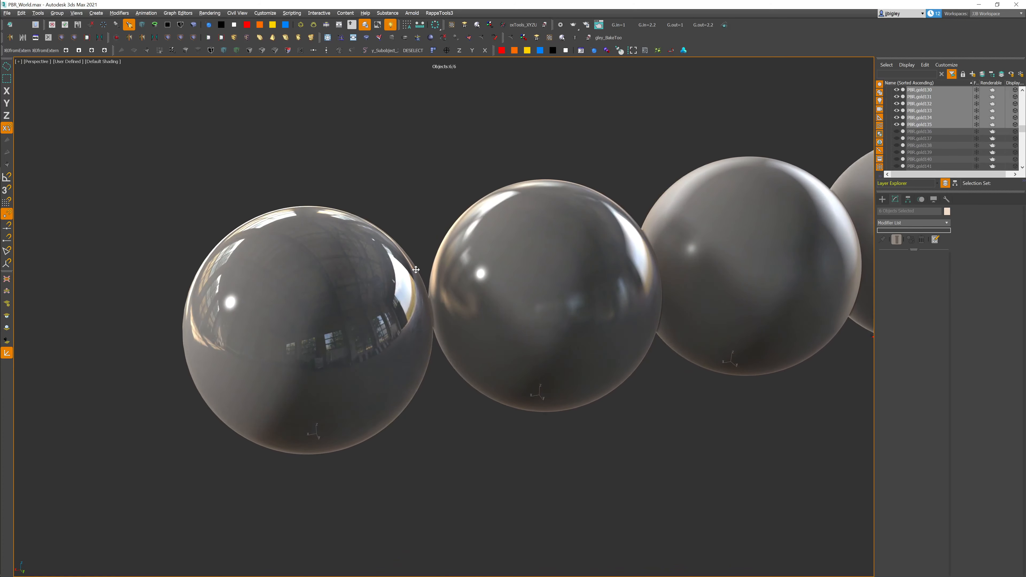
middle_click_drag(663, 252, 439, 266)
middle_click_drag(572, 280, 477, 292)
middle_click_drag(566, 293, 366, 289)
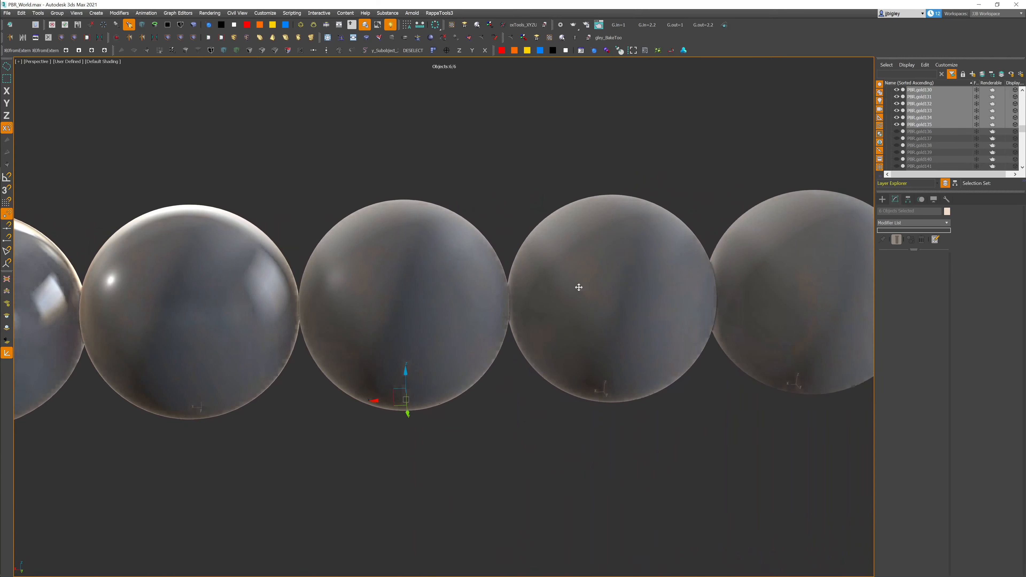
mouse_move(634, 286)
middle_mouse_down()
mouse_move(513, 298)
mouse_move(501, 322)
mouse_move(513, 328)
mouse_move(502, 298)
mouse_move(472, 312)
mouse_move(512, 315)
mouse_move(490, 331)
mouse_move(502, 332)
middle_mouse_up()
scroll(520, 344, "down", 1)
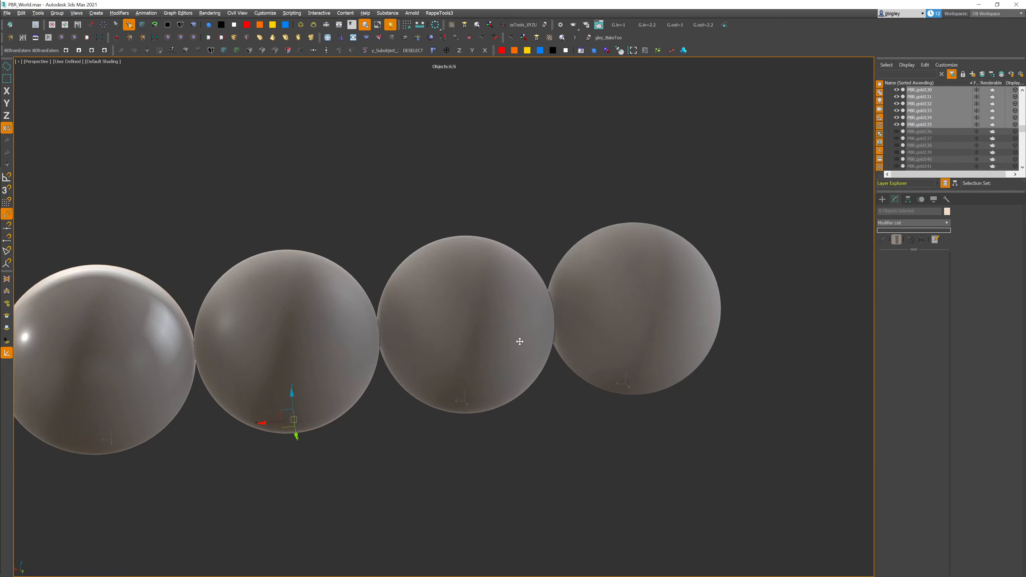
Step: Inspect the roughest spheres at the far end of the row closely, then view the whole roughness gradient
scroll(522, 335, "up", 3)
mouse_move(522, 334)
middle_mouse_down("alt")
mouse_move(550, 318)
mouse_move(548, 334)
mouse_move(543, 316)
mouse_move(561, 315)
mouse_move(508, 324)
middle_mouse_up("alt")
scroll(489, 321, "up", 3)
scroll(488, 320, "down", 2)
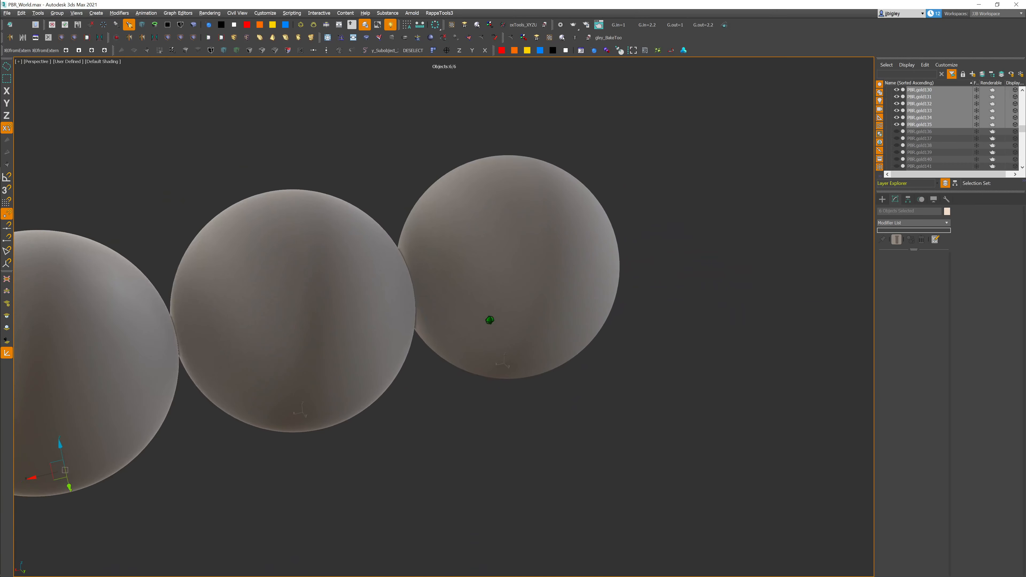
middle_click_drag(413, 319, 531, 280)
scroll(532, 279, "down", 4)
scroll(557, 278, "down", 5)
middle_click_drag(387, 306, 540, 285)
scroll(551, 277, "up", 2)
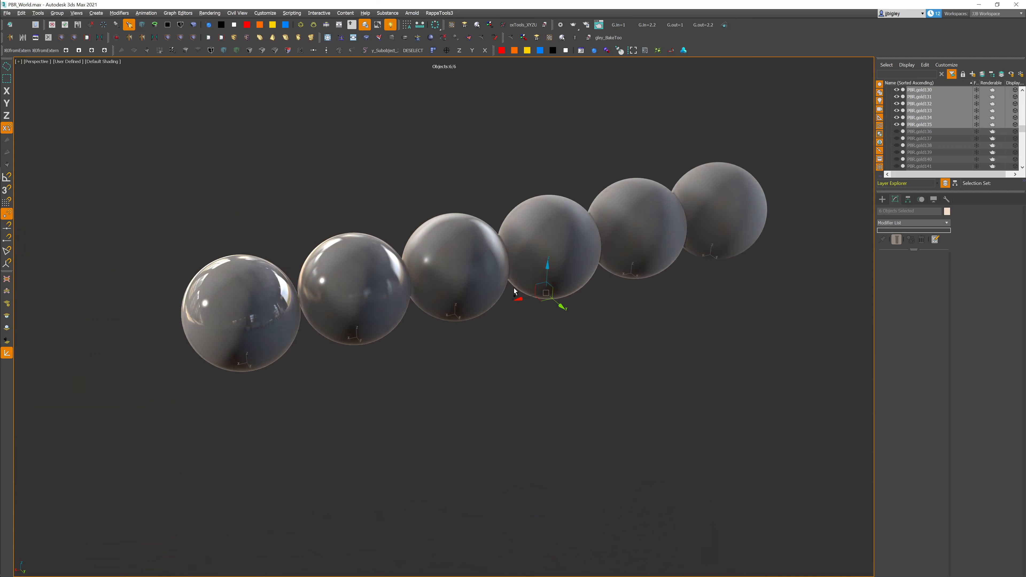
middle_click_drag(191, 289, 546, 311, "alt")
Step: Show all spheres, then isolate and view the row of six glossy spheres that runs from white to black
key("alt+q")
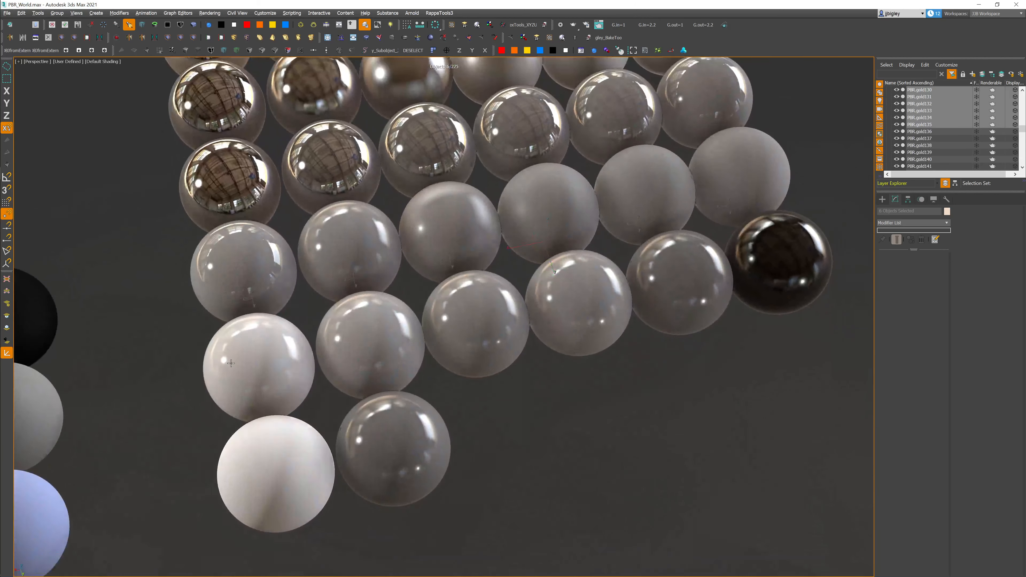
left_click(231, 363)
left_click(355, 346, "ctrl")
left_click(476, 328, "ctrl")
left_click(599, 311, "ctrl")
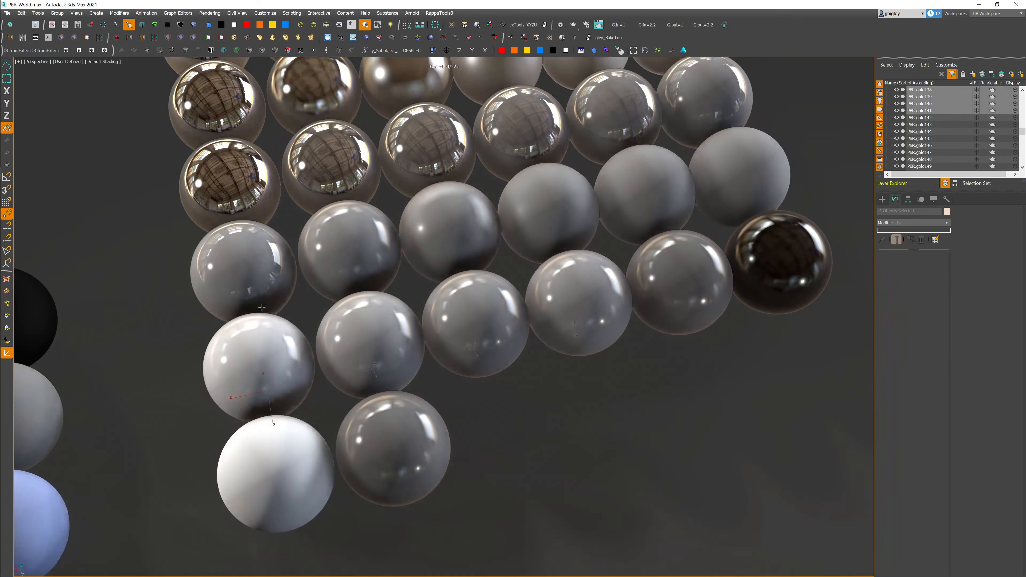
left_click(682, 287, "ctrl")
left_click(773, 267, "ctrl")
key("alt+q")
middle_click_drag(153, 423, 408, 412, "alt")
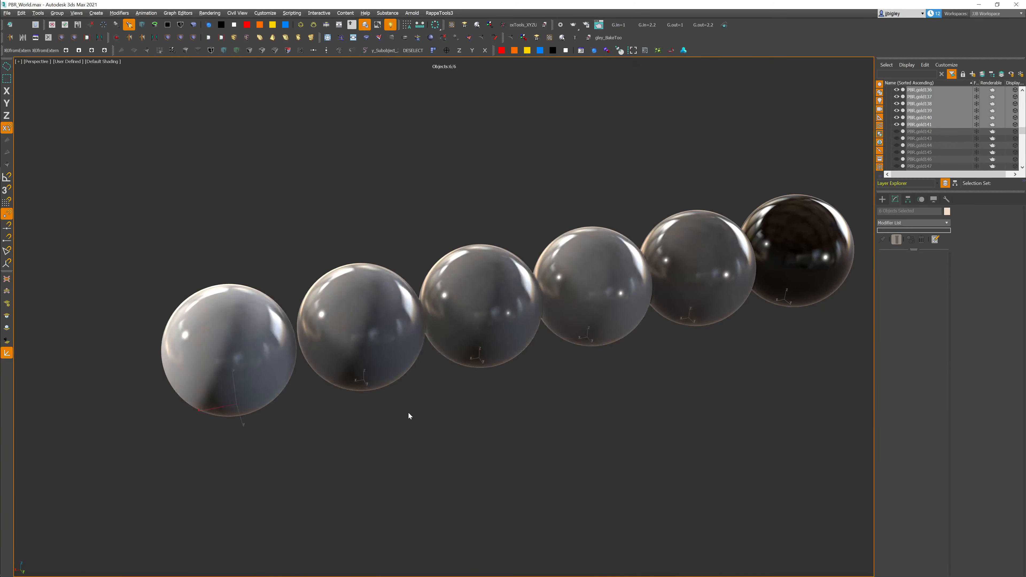
mouse_move(475, 389)
middle_mouse_down("alt")
mouse_move(474, 401)
mouse_move(410, 420)
mouse_move(371, 403)
mouse_move(484, 384)
mouse_move(279, 385)
middle_mouse_up("alt")
middle_click_drag(662, 256, 549, 274)
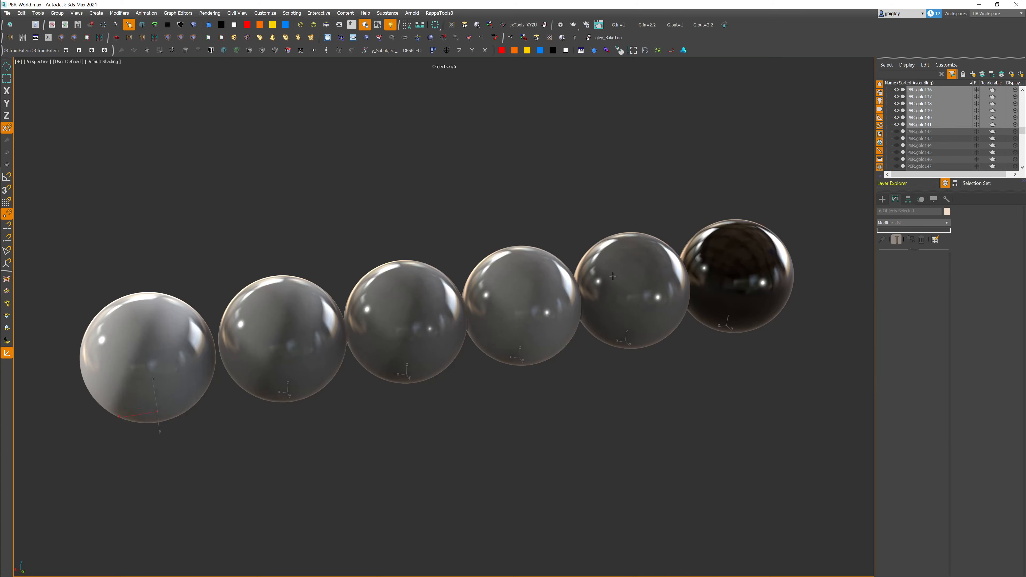
Step: Show all spheres and isolate the white-to-black row together with its two front spheres, the mirror-like row and the two spheres behind it
key("alt+q")
middle_click_drag(618, 295, 631, 326, "alt")
scroll(465, 320, "down", 4)
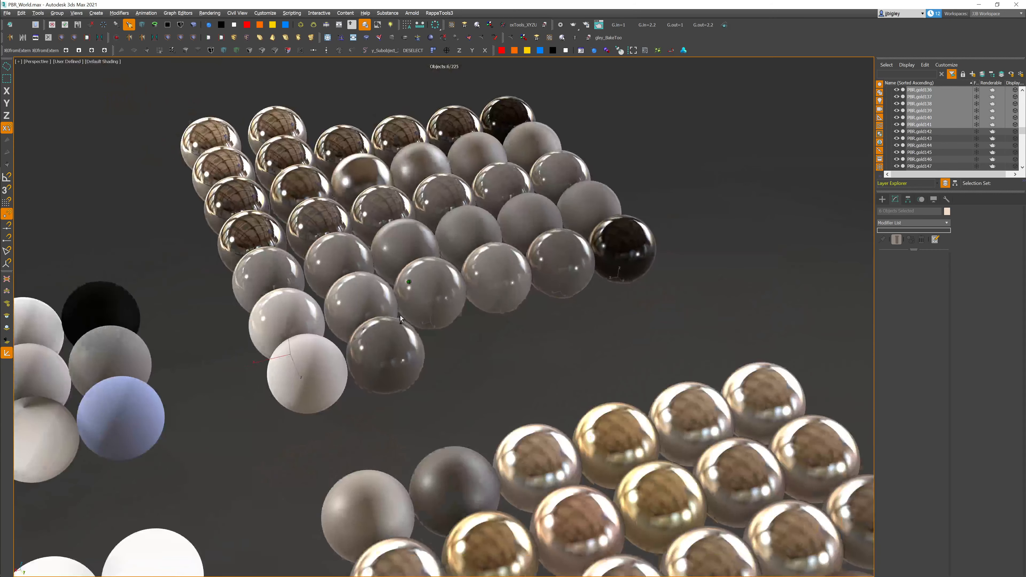
middle_click_drag(389, 333, 406, 345, "alt")
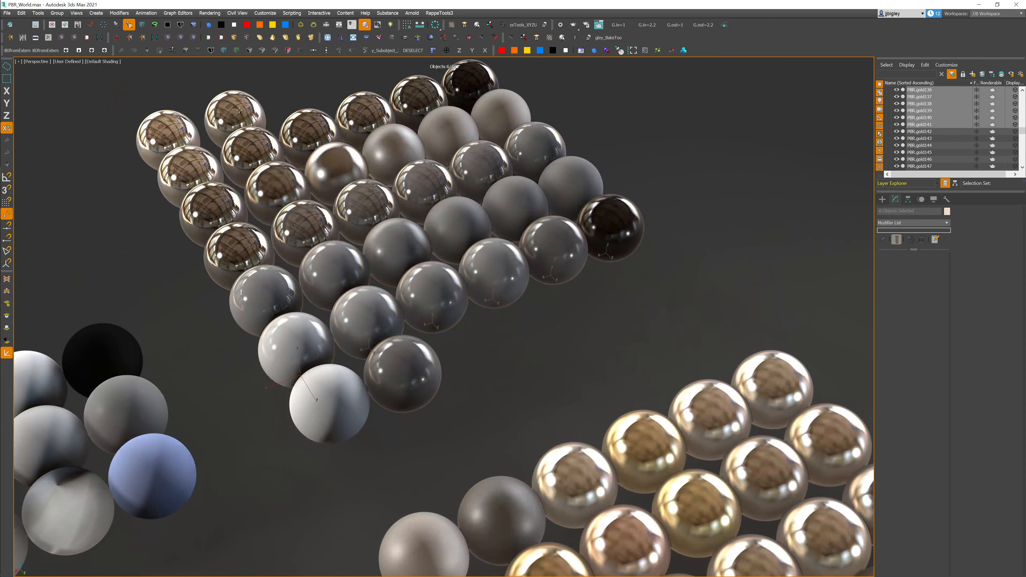
left_click(186, 167, "ctrl")
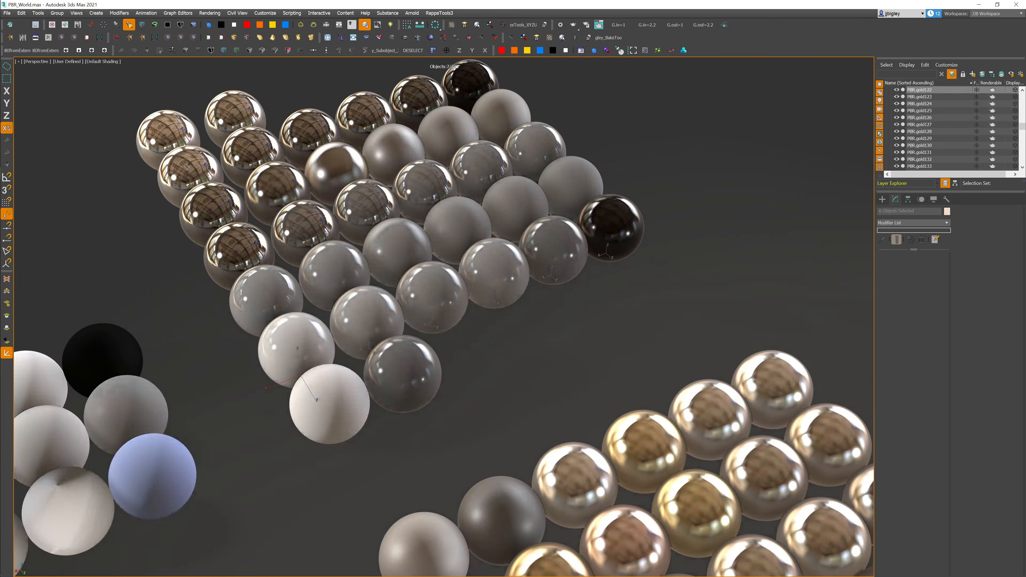
left_click(304, 131, "ctrl")
left_click(360, 114, "ctrl")
left_click(416, 97, "ctrl")
left_click(467, 82, "ctrl")
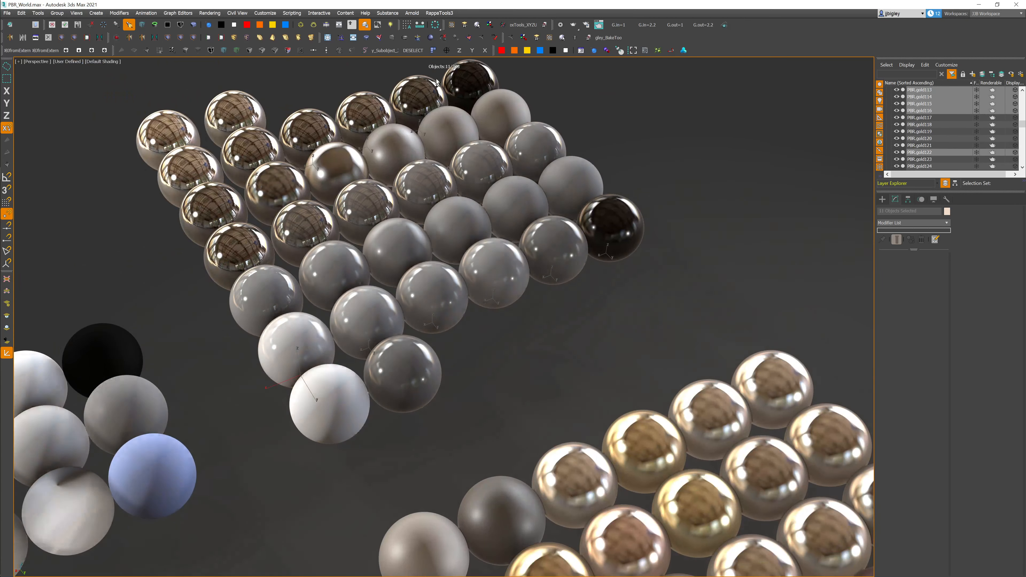
left_click(214, 118, "ctrl")
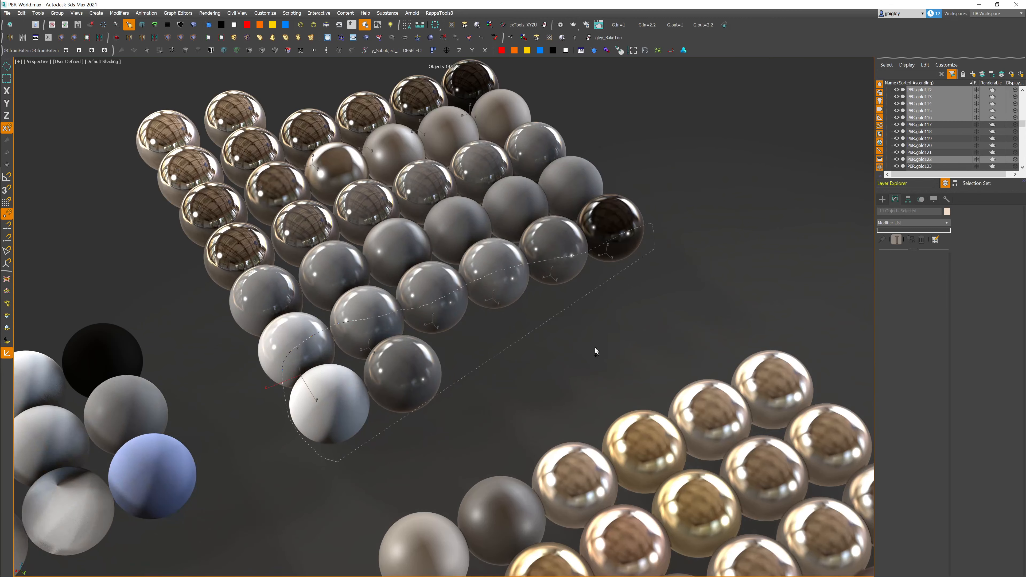
key("alt+q")
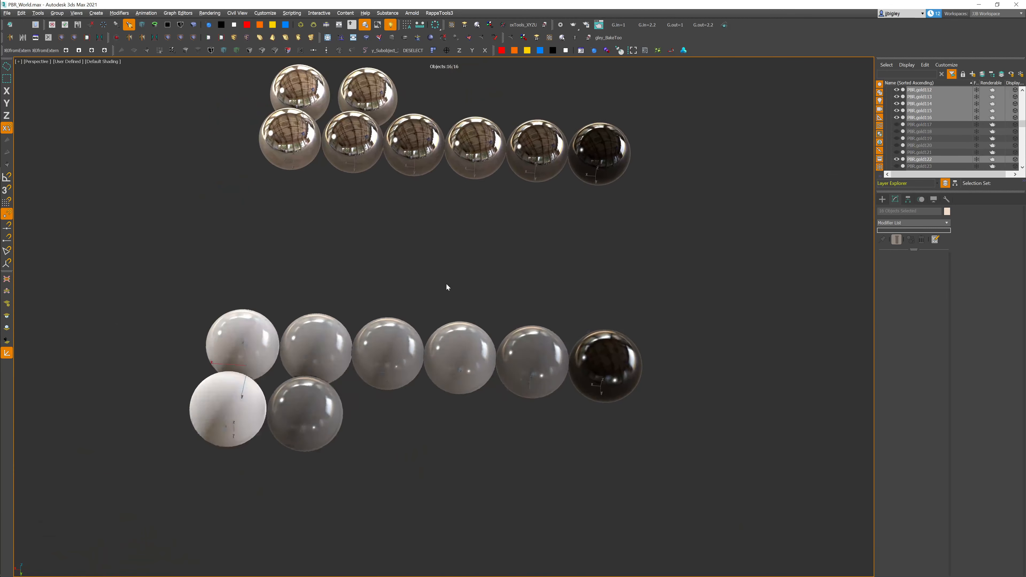
mouse_move(469, 255)
middle_mouse_down("alt")
mouse_move(454, 235)
mouse_move(476, 275)
middle_mouse_up("alt")
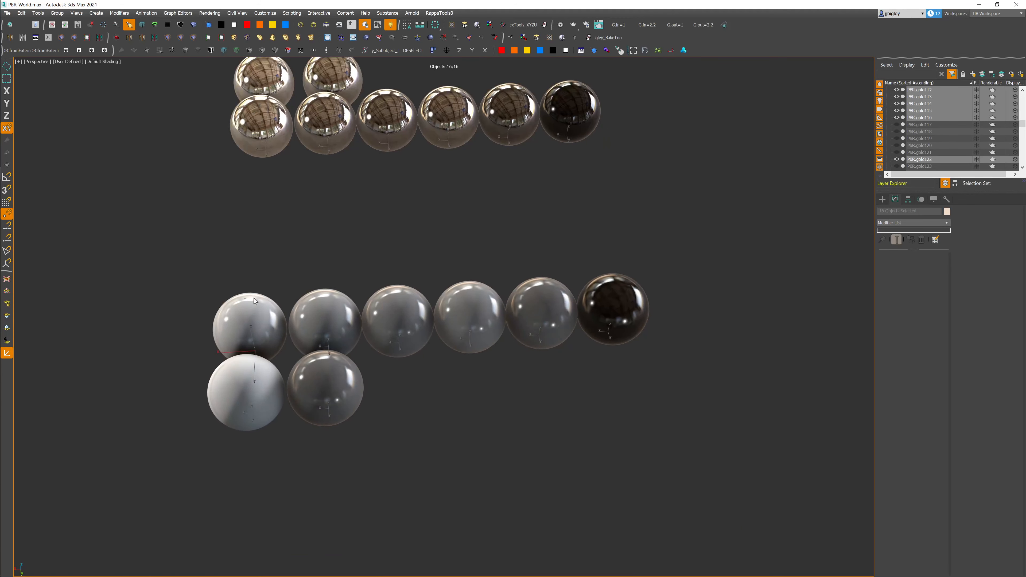
Step: Select the six-sphere white-to-black row, then the matte white and glossy grey spheres in front of it, and inspect the pair closely
left_click_drag(225, 297, 224, 296)
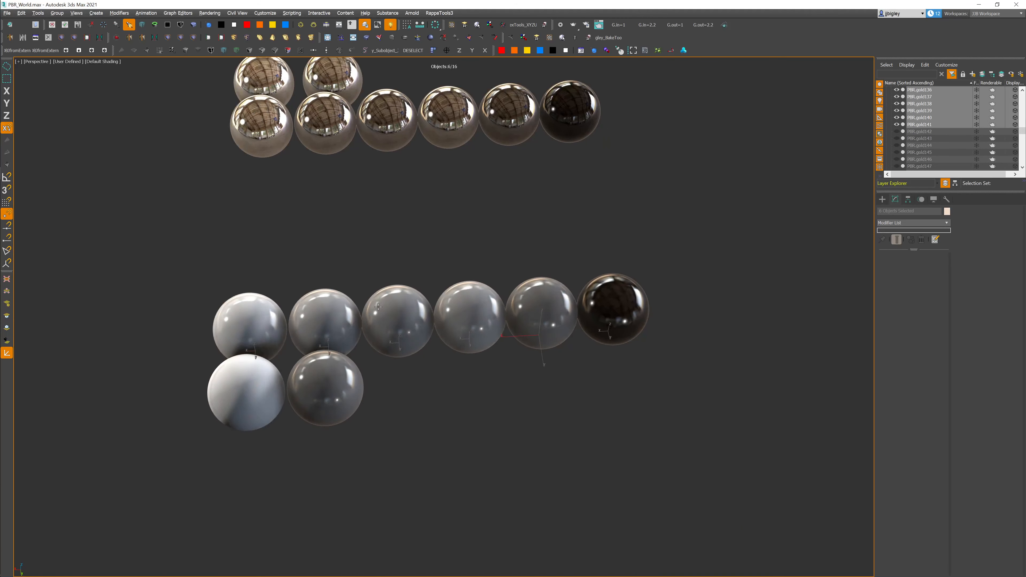
mouse_move(226, 296)
middle_mouse_down("alt")
mouse_move(361, 287)
mouse_move(365, 302)
mouse_move(357, 298)
mouse_move(399, 363)
middle_mouse_up("alt")
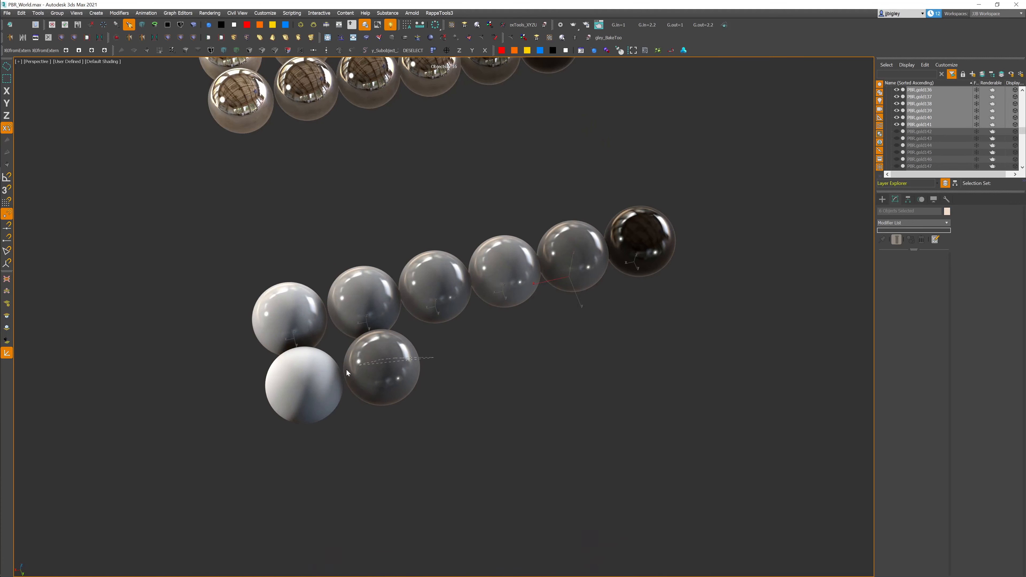
left_click_drag(427, 358, 325, 376)
scroll(325, 376, "up", 5)
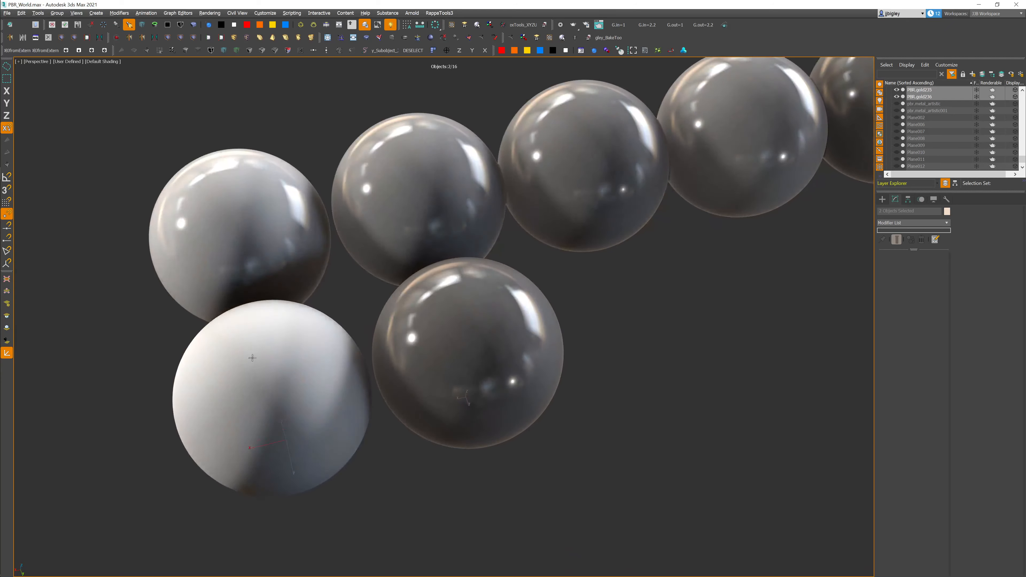
Step: Inspect the glossy grey sphere beside the matte white one, select it, and view both isolated sphere groups together
middle_click_drag(252, 357, 286, 351, "alt")
middle_click_drag(508, 308, 423, 465)
left_click(471, 325)
scroll(457, 346, "down", 2)
scroll(420, 452, "down", 3)
mouse_move(389, 344)
middle_mouse_down("alt")
mouse_move(401, 370)
mouse_move(403, 351)
middle_mouse_up("alt")
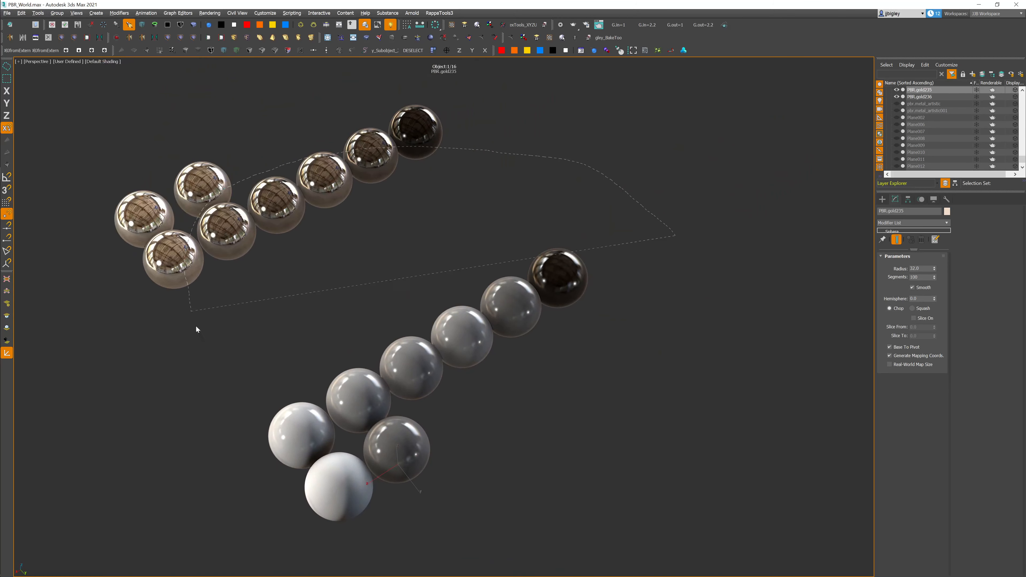
Step: Clear the selection, then select all the isolated spheres in both groups and view them from another angle
left_click_drag(356, 373, 376, 360)
left_click(617, 236)
left_click_drag(617, 235, 571, 178)
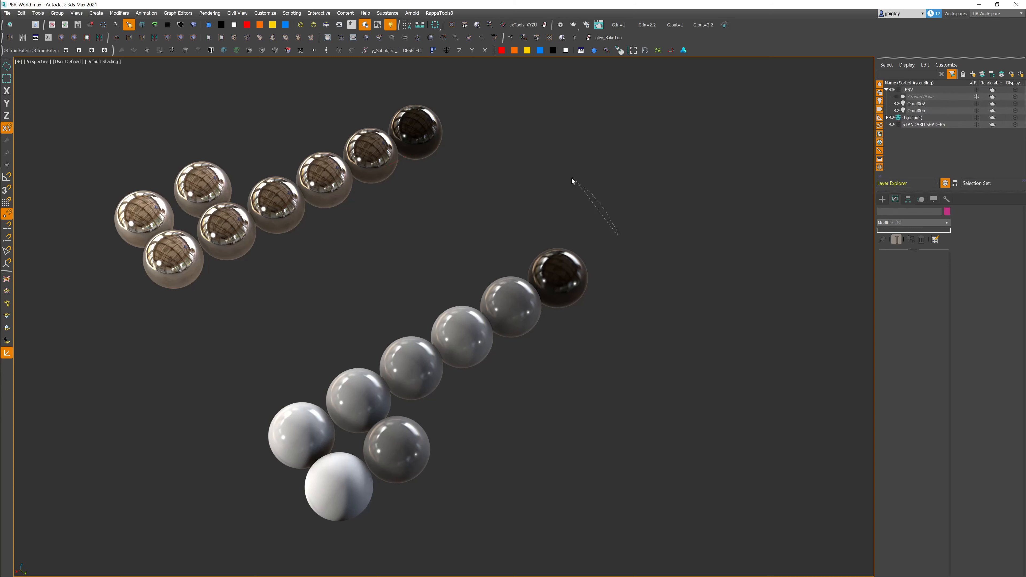
left_click_drag(295, 475, 364, 482)
middle_click_drag(475, 408, 449, 416, "alt")
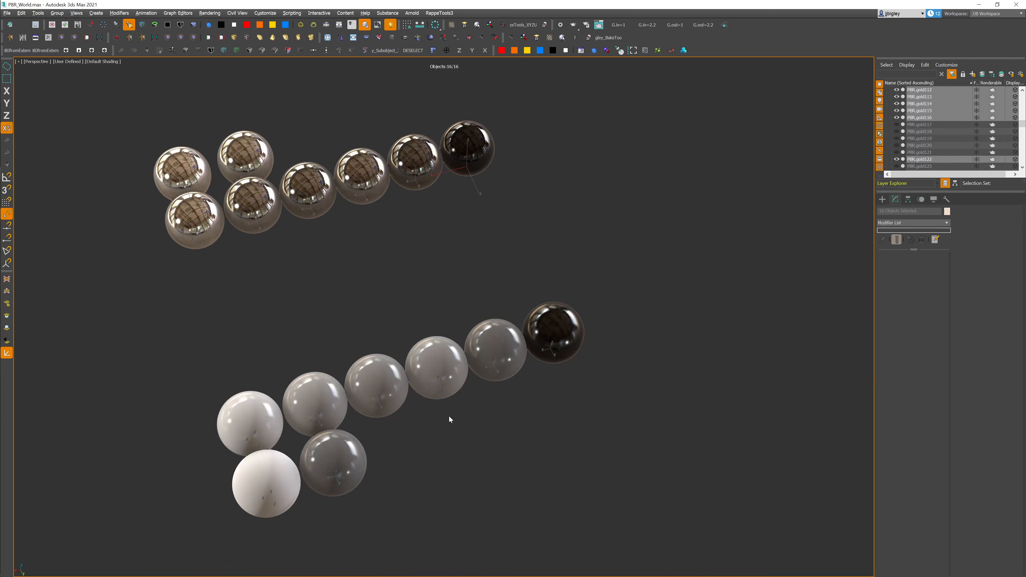
Step: Remove the black sphere ending the glossy row and the four darkest-end mirror-like spheres from the isolated set
left_click(448, 415)
left_click(571, 322)
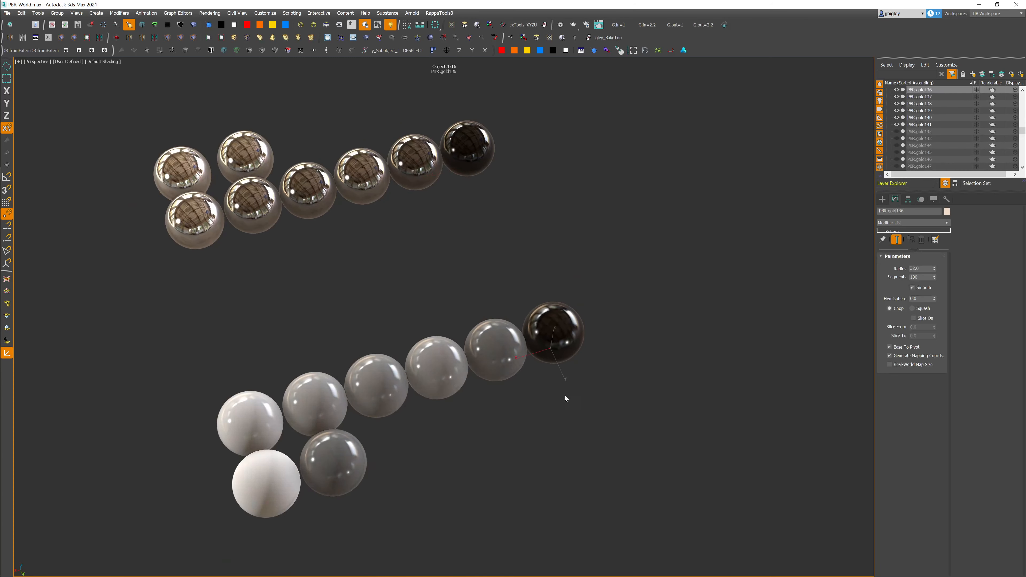
key("Delete")
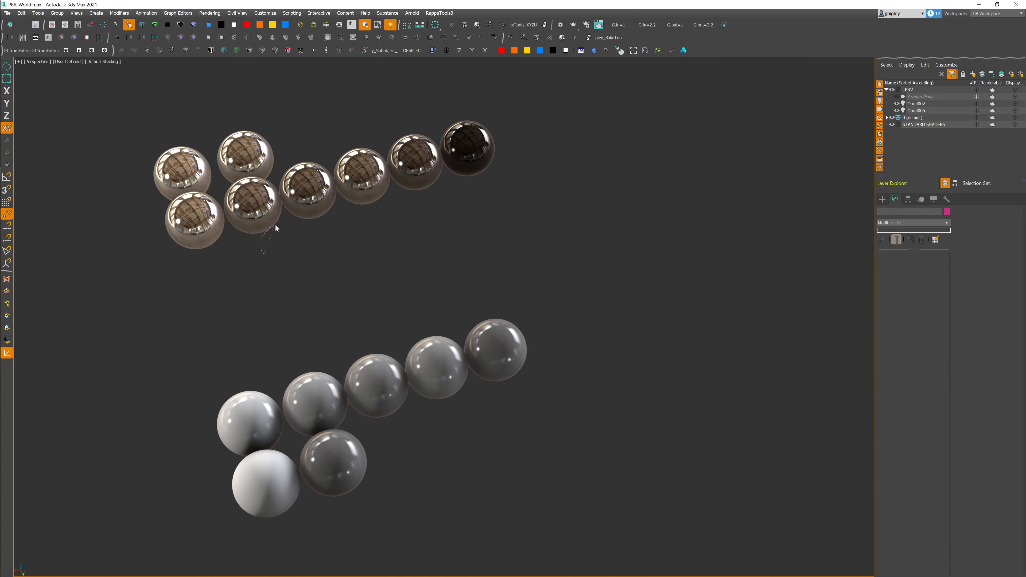
mouse_move(420, 170)
left_mouse_down()
mouse_move(286, 249)
mouse_move(322, 165)
mouse_move(539, 219)
left_mouse_up()
left_click(285, 249)
key("Delete")
Step: Select the four remaining mirror-like spheres and move them close to the white end of the glossy row
mouse_move(279, 262)
middle_mouse_down("alt")
mouse_move(256, 257)
mouse_move(318, 287)
mouse_move(308, 295)
mouse_move(318, 270)
mouse_move(327, 285)
mouse_move(451, 236)
middle_mouse_up("alt")
left_click_drag(484, 219, 188, 178)
mouse_move(168, 286)
left_mouse_down()
mouse_move(243, 341)
mouse_move(275, 391)
left_mouse_up()
scroll(274, 391, "up", 5)
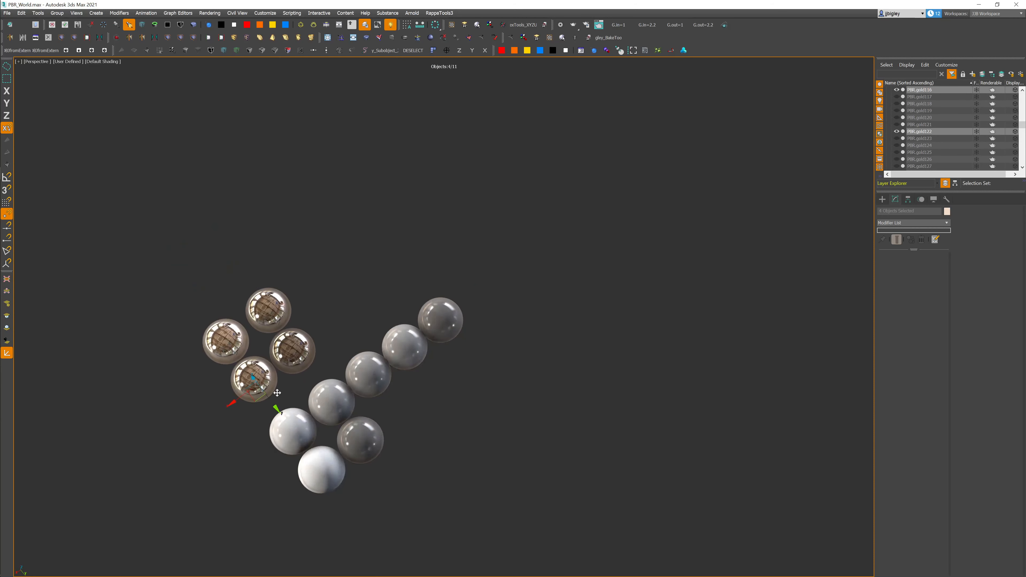
Step: Compare the four mirror-like spheres with the glossy white-to-grey row from several close angles
mouse_move(381, 343)
middle_mouse_down("alt")
mouse_move(384, 351)
mouse_move(366, 348)
middle_mouse_up("alt")
mouse_move(538, 363)
middle_mouse_down("alt")
mouse_move(543, 436)
mouse_move(547, 383)
mouse_move(487, 349)
middle_mouse_up("alt")
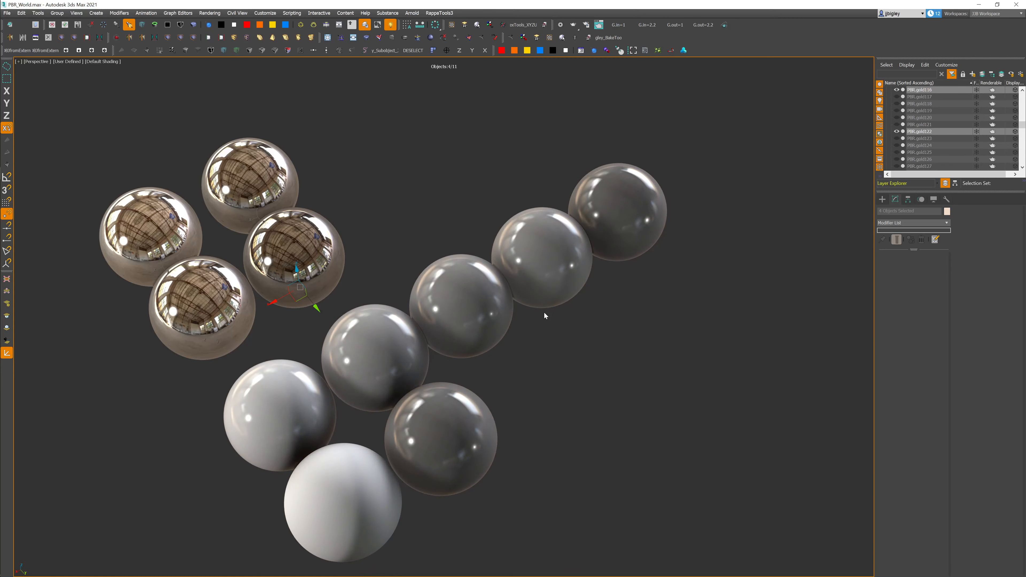
middle_click_drag(357, 337, 351, 328, "alt")
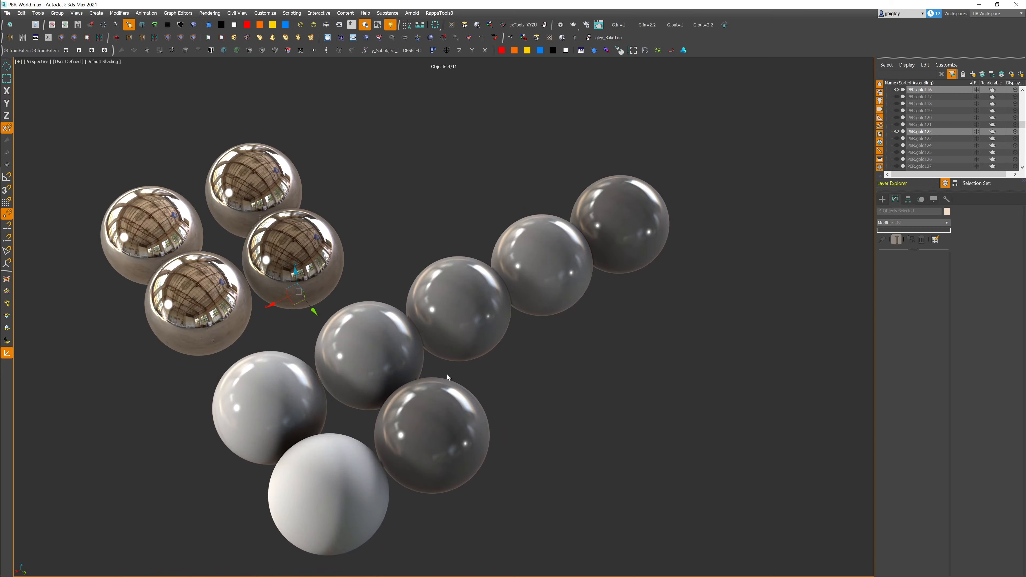
mouse_move(364, 380)
middle_mouse_down("alt")
mouse_move(336, 398)
mouse_move(341, 367)
mouse_move(362, 373)
mouse_move(354, 371)
middle_mouse_up("alt")
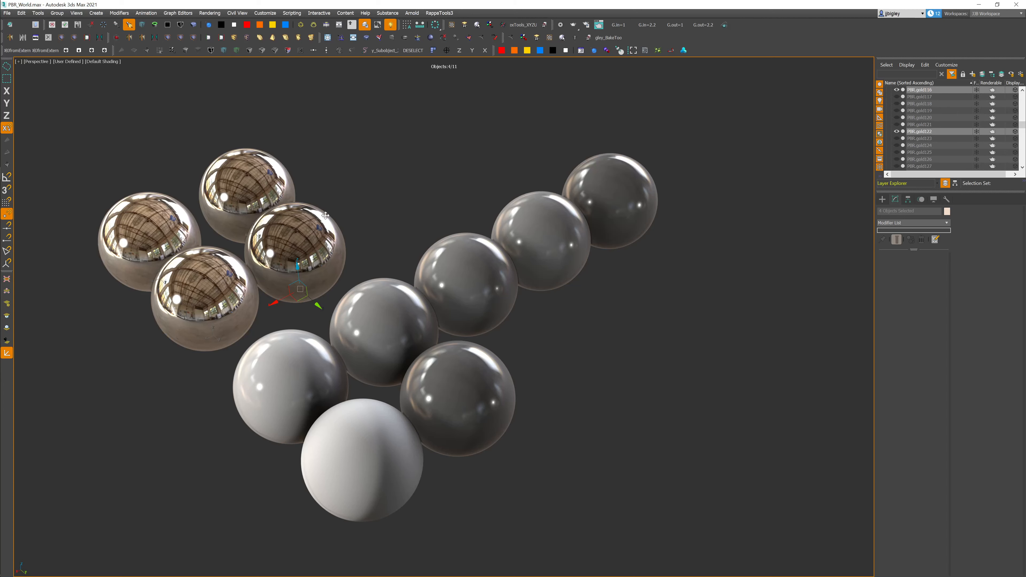
middle_click_drag(451, 229, 425, 226, "alt")
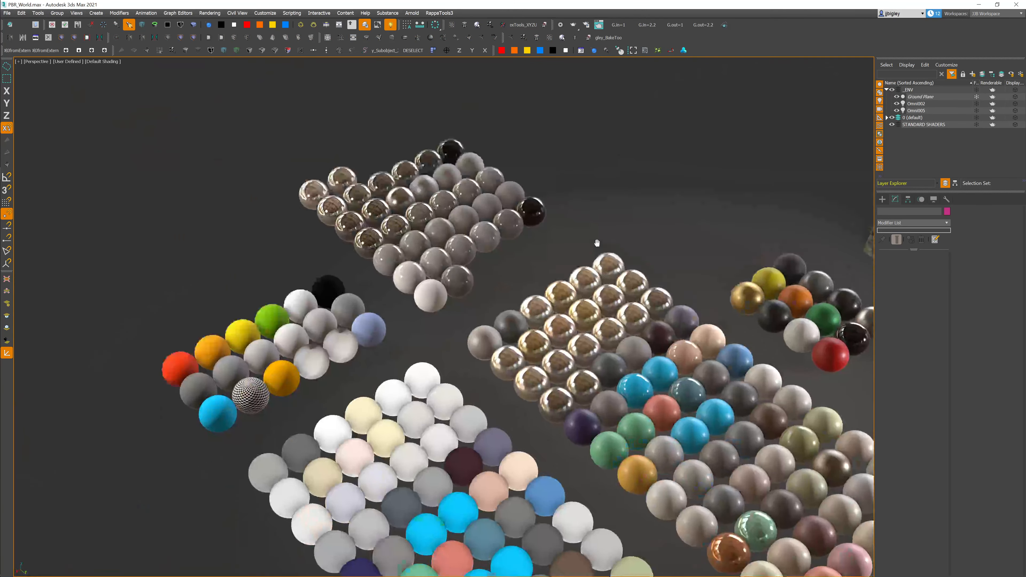
Step: Select the metal spheres and their nearest neighbours in both the flat-coloured and the rendered charts, and isolate them
middle_click_drag(597, 243, 534, 303)
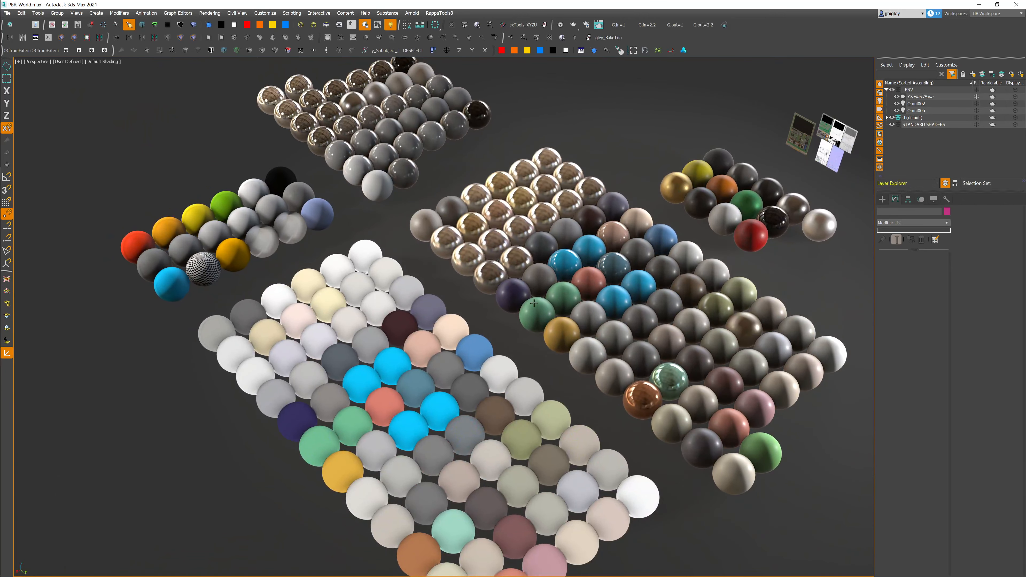
middle_click_drag(491, 450, 401, 338)
scroll(429, 350, "up", 4)
scroll(397, 316, "down", 2)
scroll(399, 331, "down", 1)
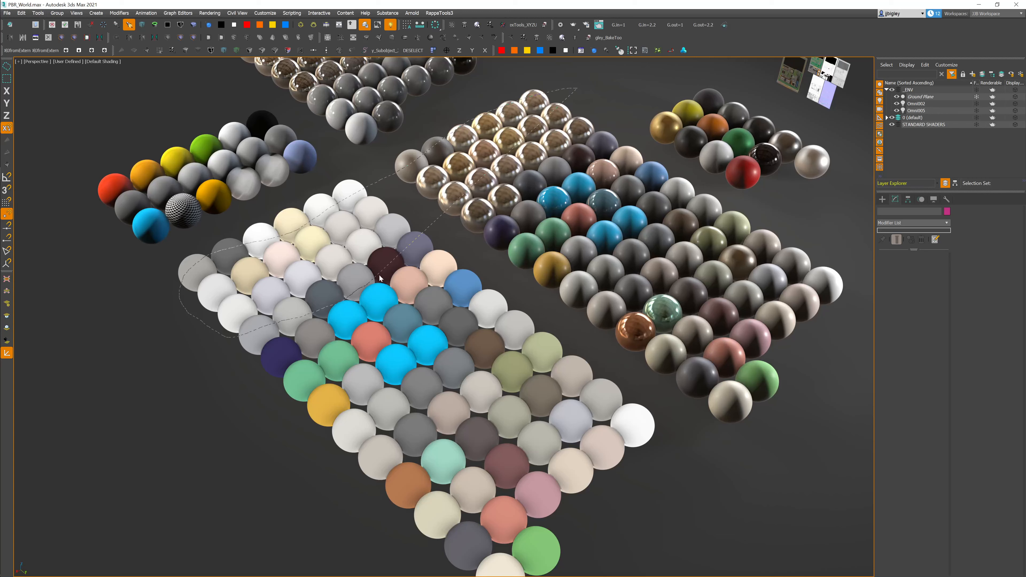
left_click_drag(448, 228, 447, 228)
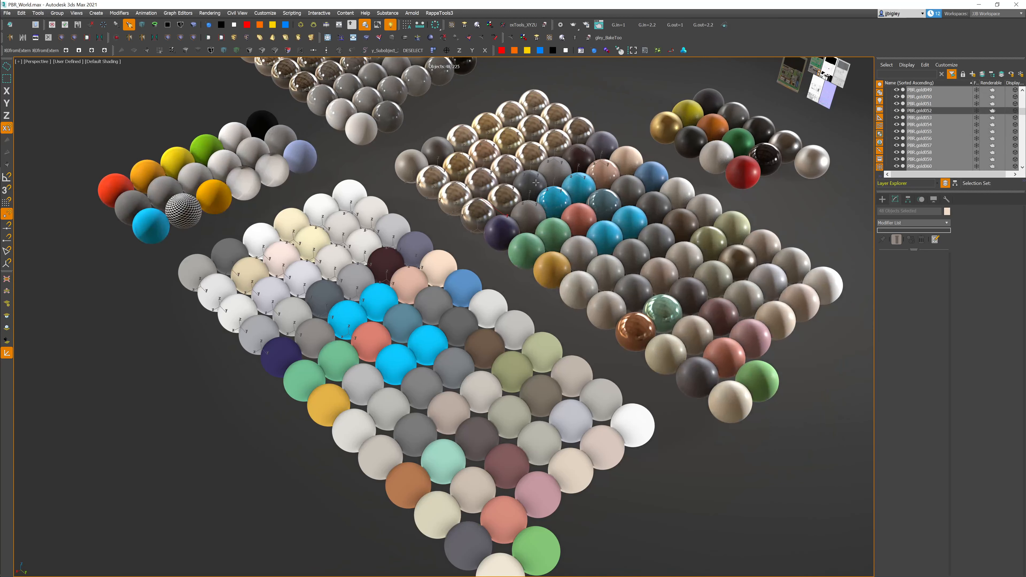
key("alt+q")
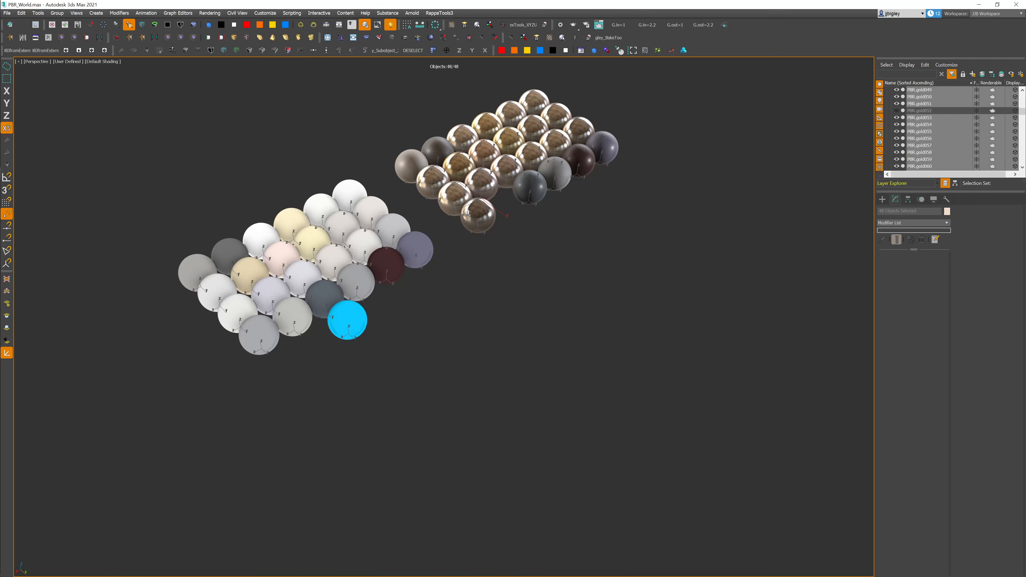
Step: Add the missing metal sphere of the rendered chart, exclude the bright blue flat sphere, and isolate the selection again
key("alt+q")
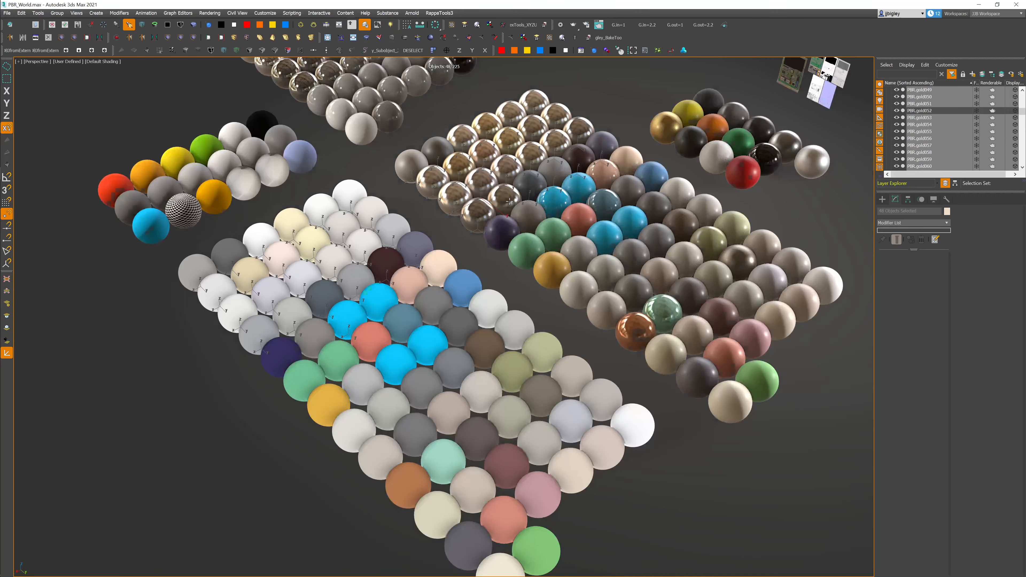
key("alt+q")
key("alt+q")
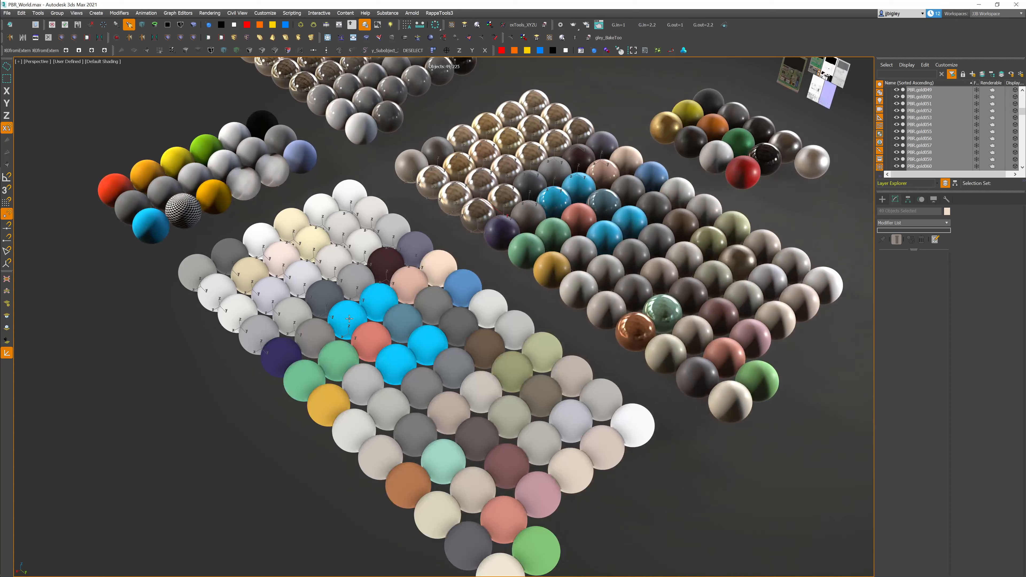
left_click(349, 319, "alt")
key("alt+q")
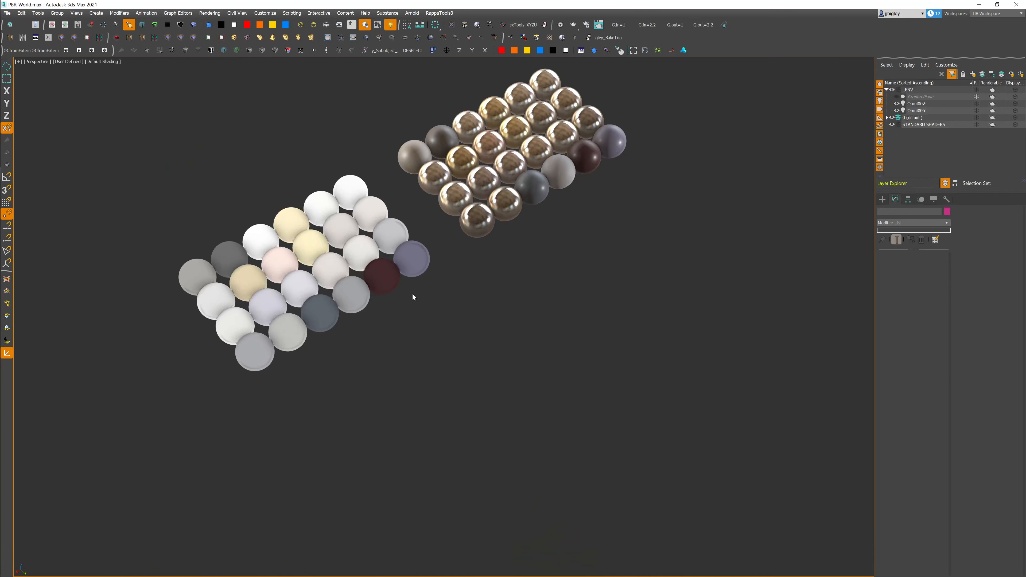
Step: Remove the non-metal spheres along the front edge of both isolated charts, from the slate-blue to the purple one
left_click_drag(339, 321, 382, 316)
key("Delete")
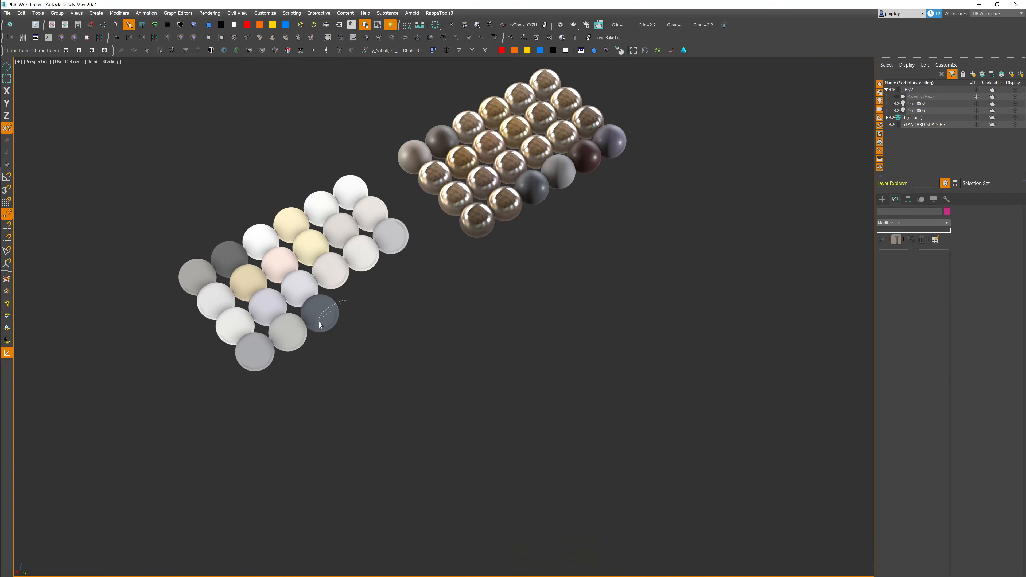
left_click_drag(319, 325, 346, 302)
key("Delete")
left_click_drag(533, 198, 590, 159)
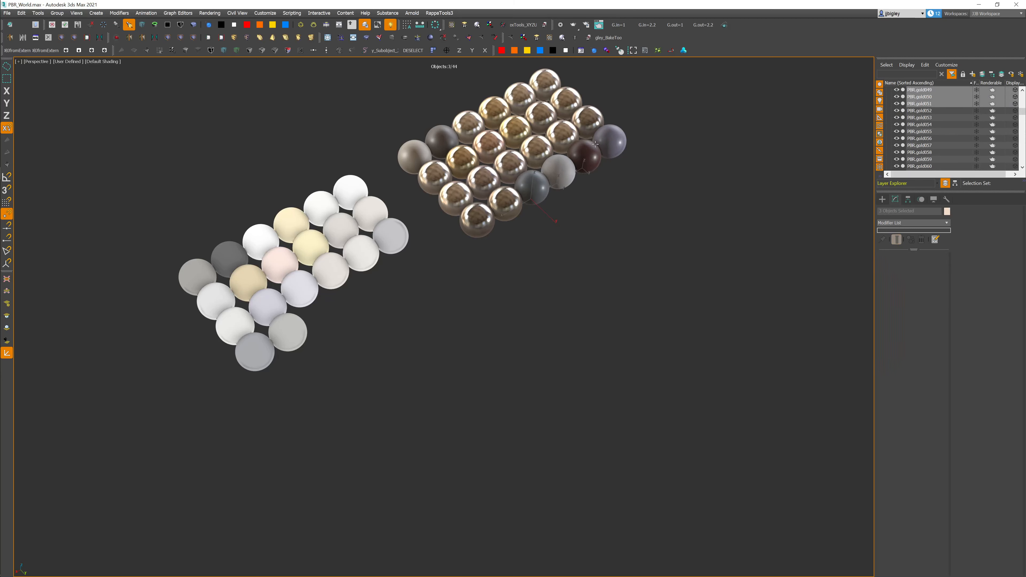
key("Delete")
Step: Remove the two grey non-metal spheres at the far end of each chart so only metals stay isolated
middle_click_drag(396, 243, 433, 263)
scroll(432, 264, "up", 3)
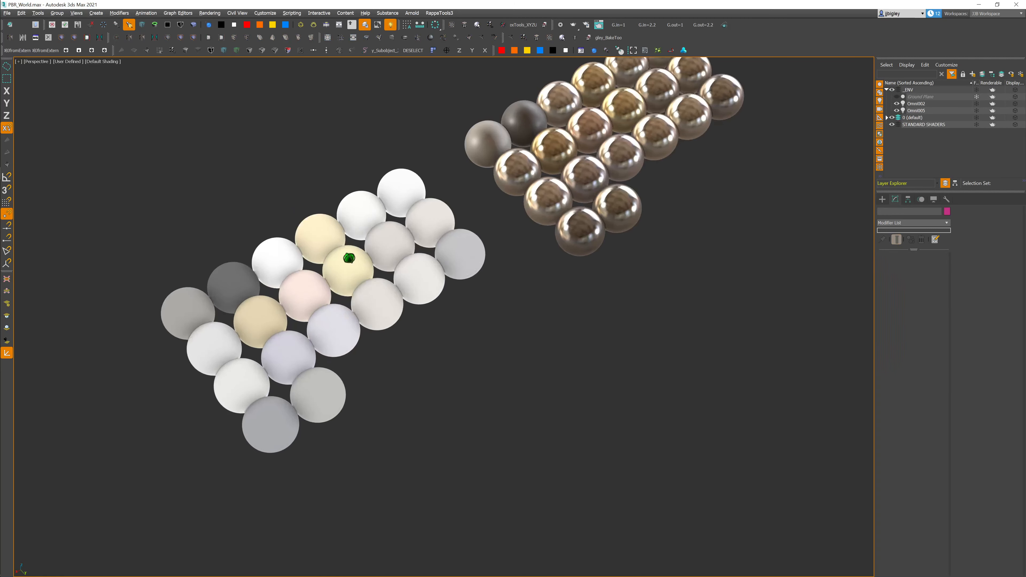
left_click_drag(481, 140, 483, 140)
key("Delete")
left_click_drag(203, 297, 218, 269)
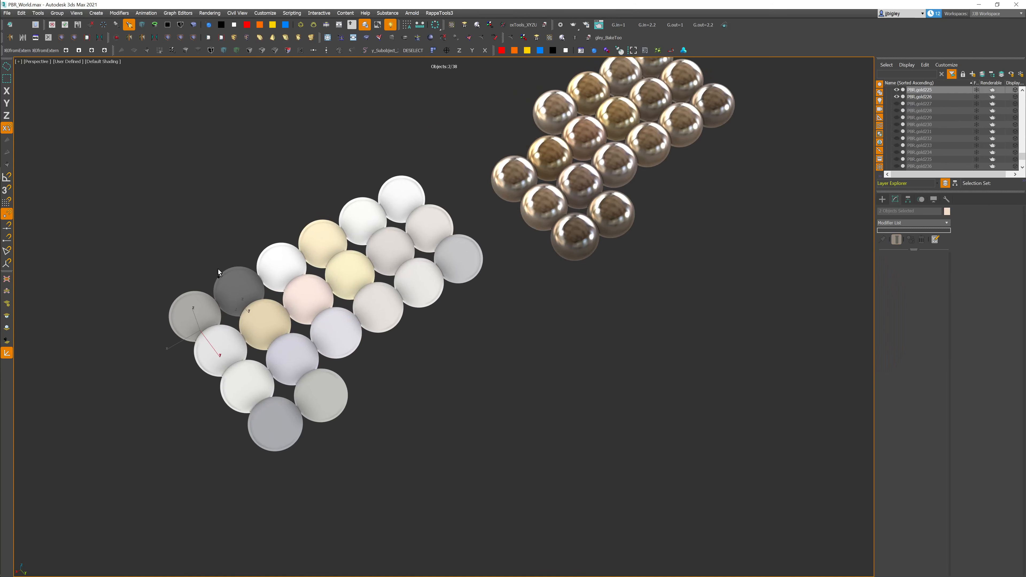
key("Delete")
mouse_move(572, 293)
middle_mouse_down()
mouse_move(530, 313)
mouse_move(530, 326)
middle_mouse_up()
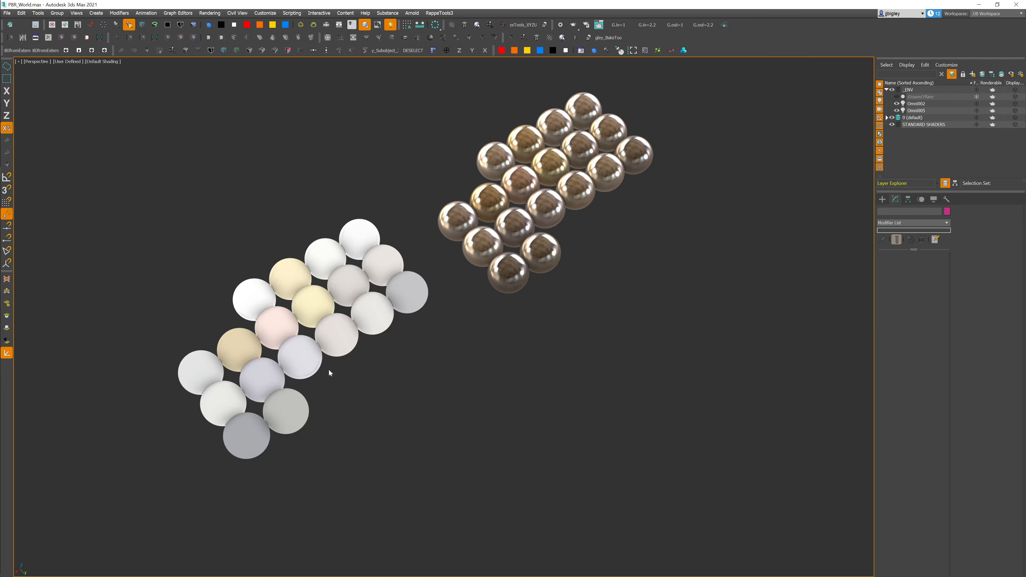
Step: Cycle the flat spheres twice between their base colour, white and grey map displays, comparing them with the rendered metals
key("ctrl+z")
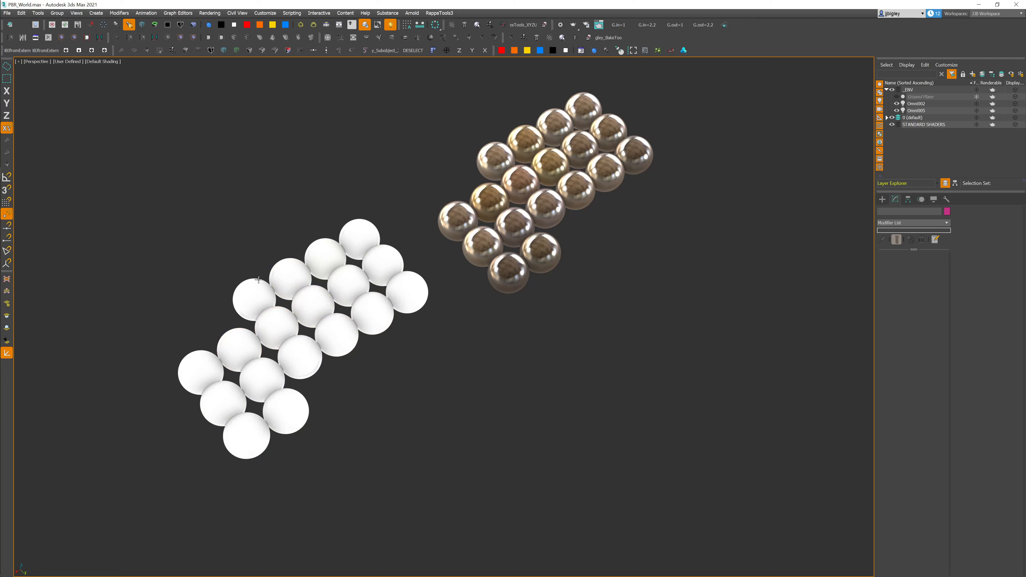
key("ctrl+z")
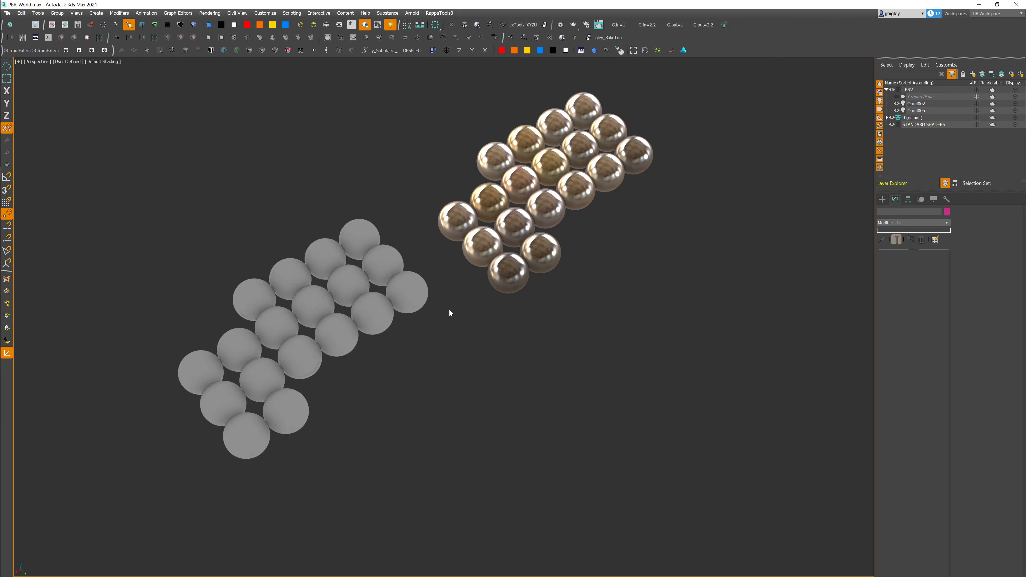
key("ctrl+y")
key("ctrl+y")
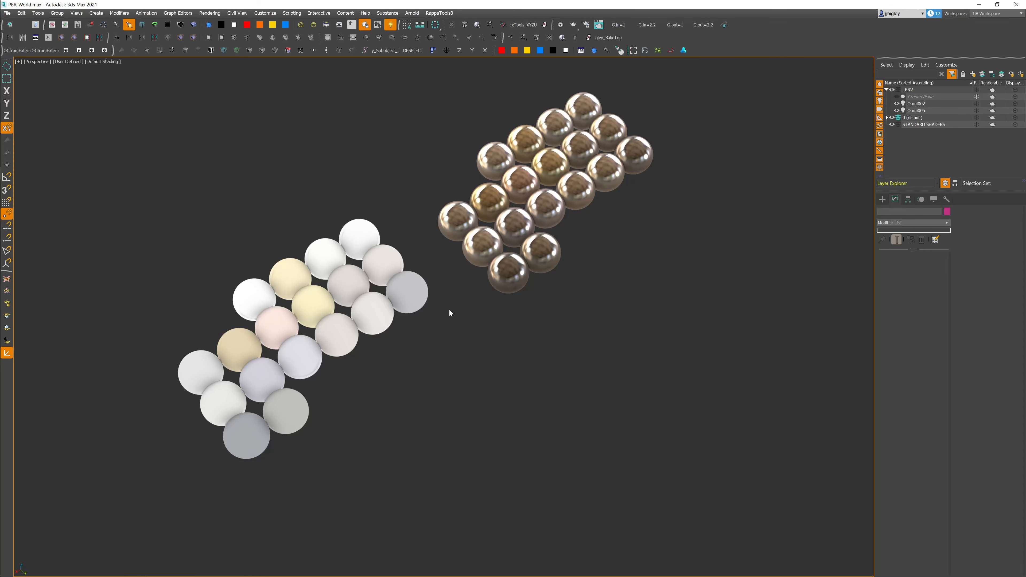
key("ctrl+z")
key("ctrl+z")
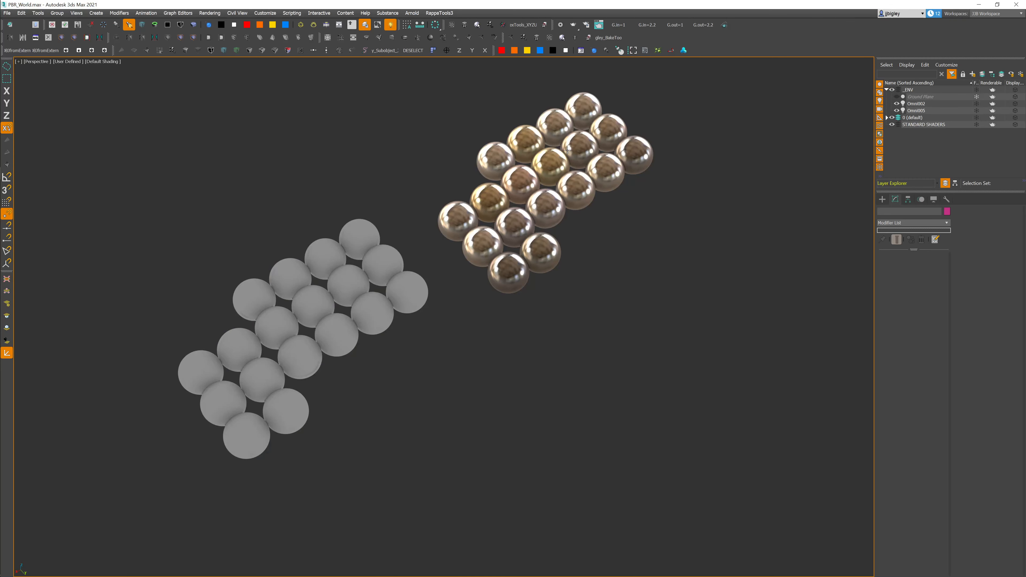
key("ctrl+y")
key("ctrl+y")
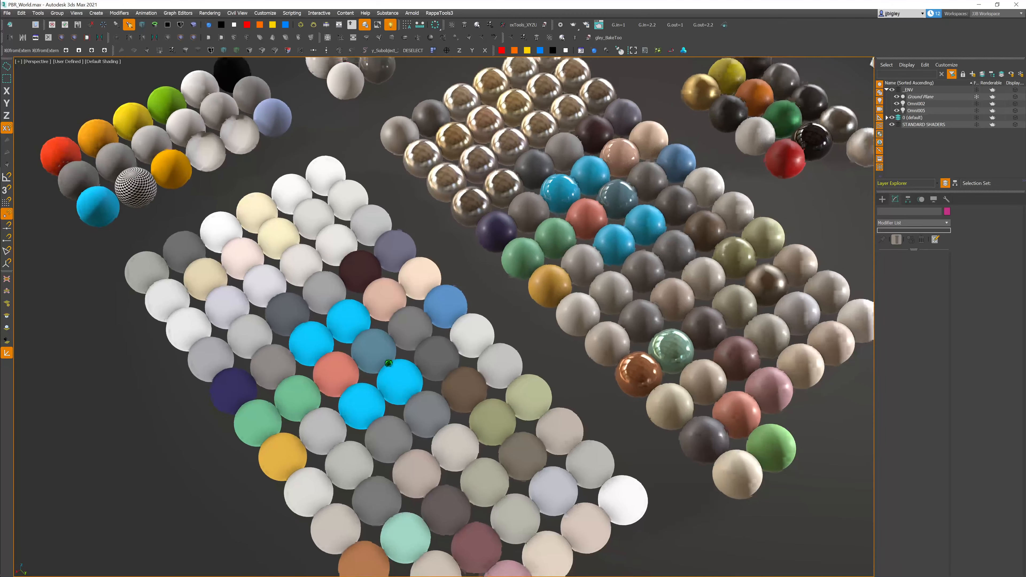
Step: Switch the full flat-coloured chart from base colour to its black-and-white metalness display and view it closely
scroll(388, 364, "down", 1)
middle_click_drag(393, 362, 380, 349)
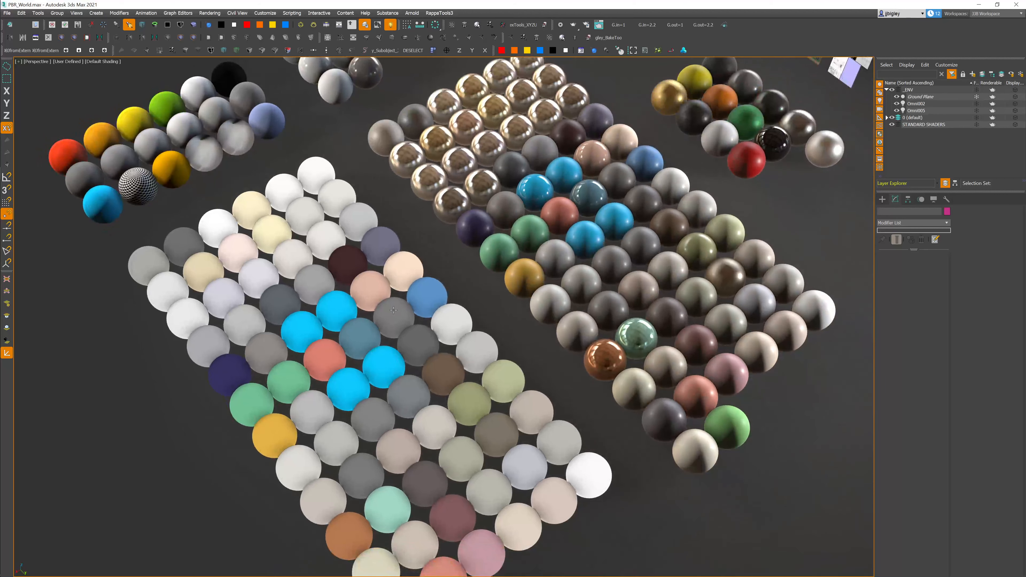
key("ctrl+y")
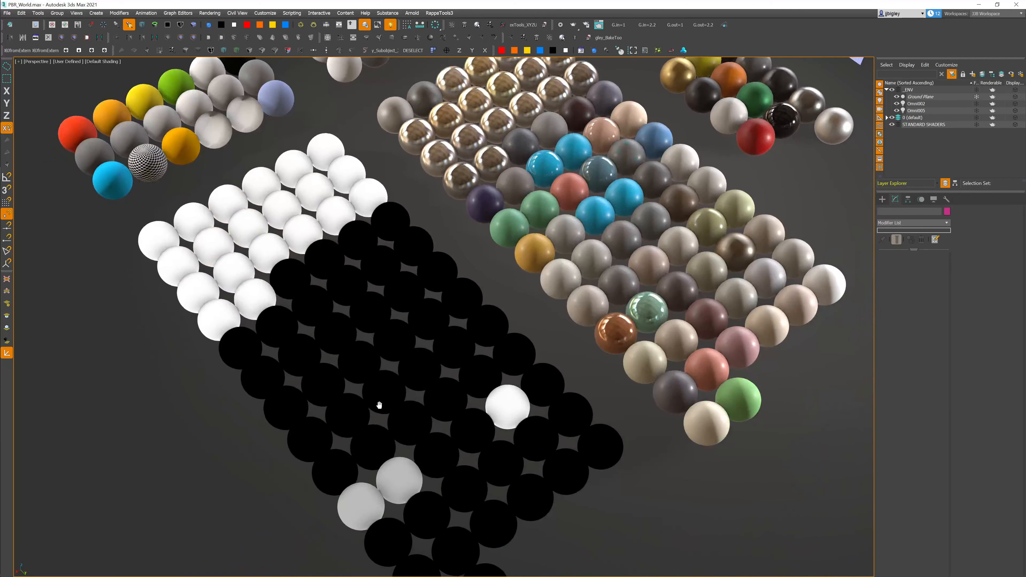
scroll(283, 323, "up", 3)
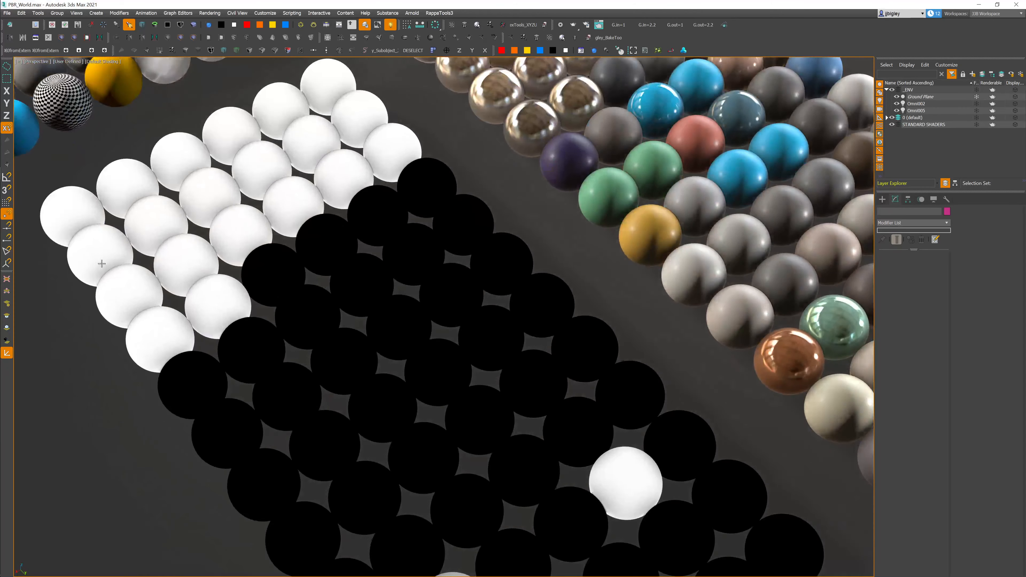
Step: Compare the chart's white, grey and black metalness values with the matching metal and non-metal spheres in the rendered chart
middle_click_drag(481, 356, 285, 242)
middle_click_drag(408, 333, 275, 488)
scroll(348, 417, "down", 1)
middle_click_drag(348, 417, 345, 393)
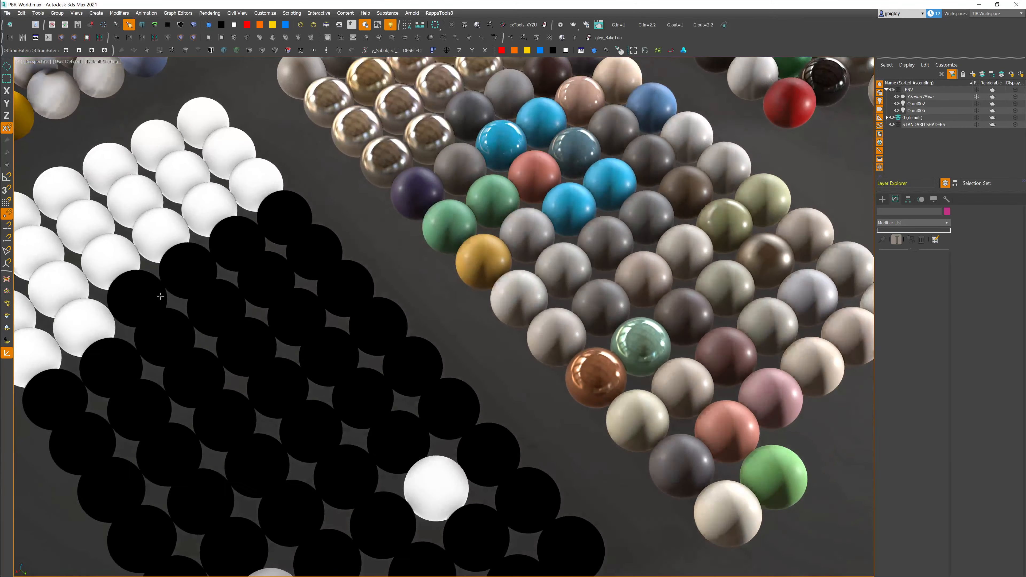
middle_click_drag(598, 319, 529, 394)
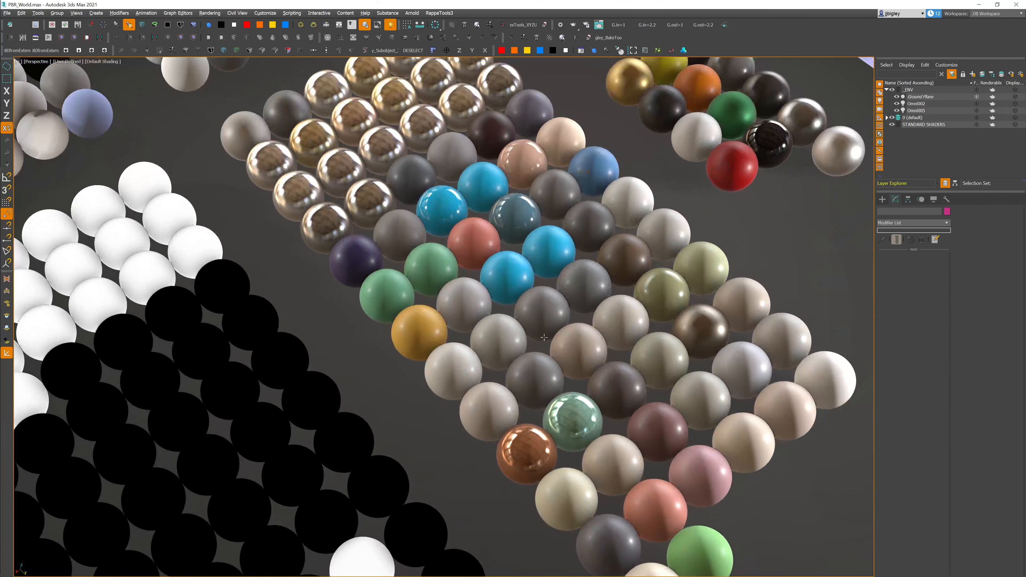
middle_click_drag(444, 424, 491, 339)
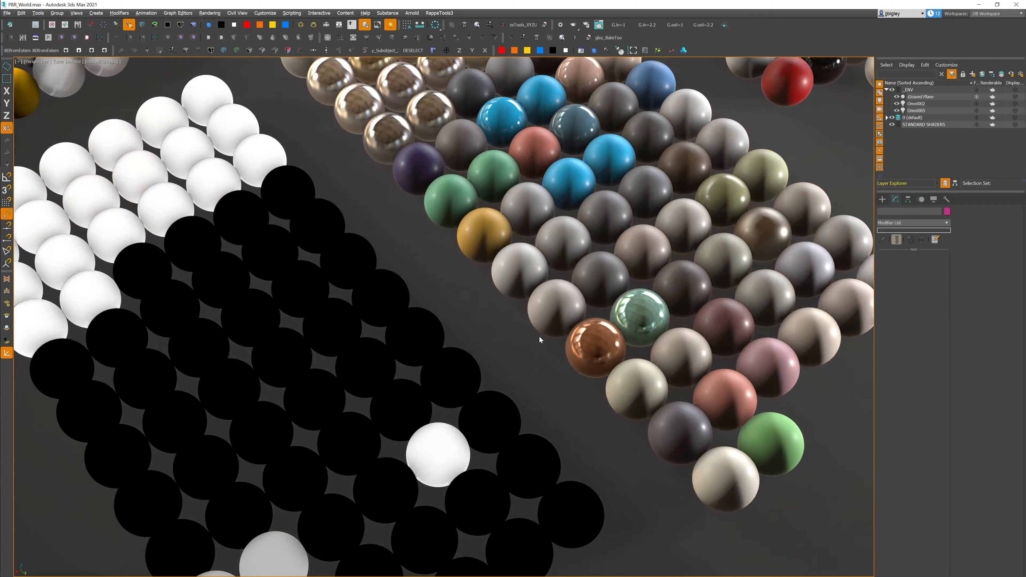
middle_click_drag(539, 337, 491, 428)
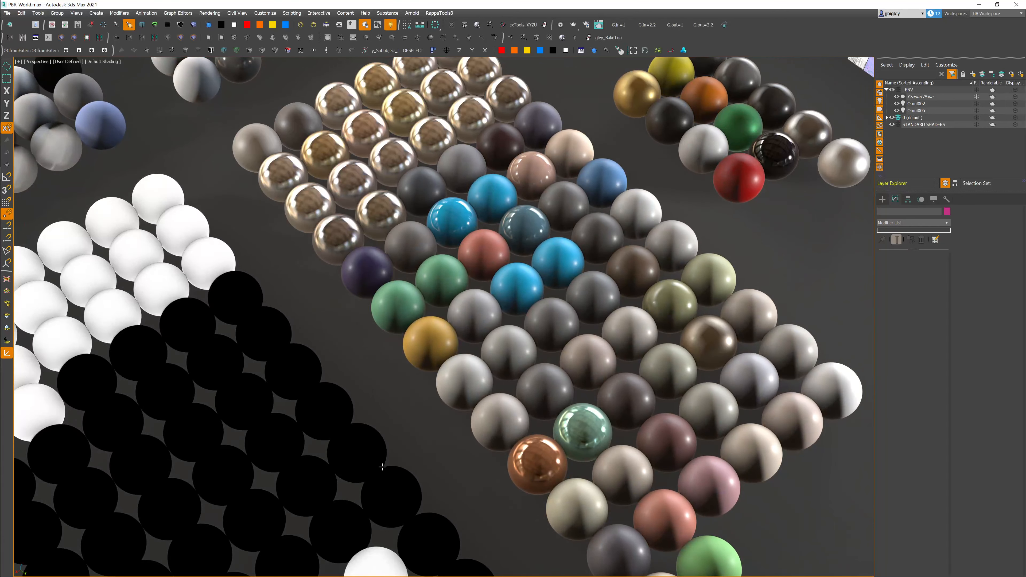
middle_click_drag(378, 459, 447, 368)
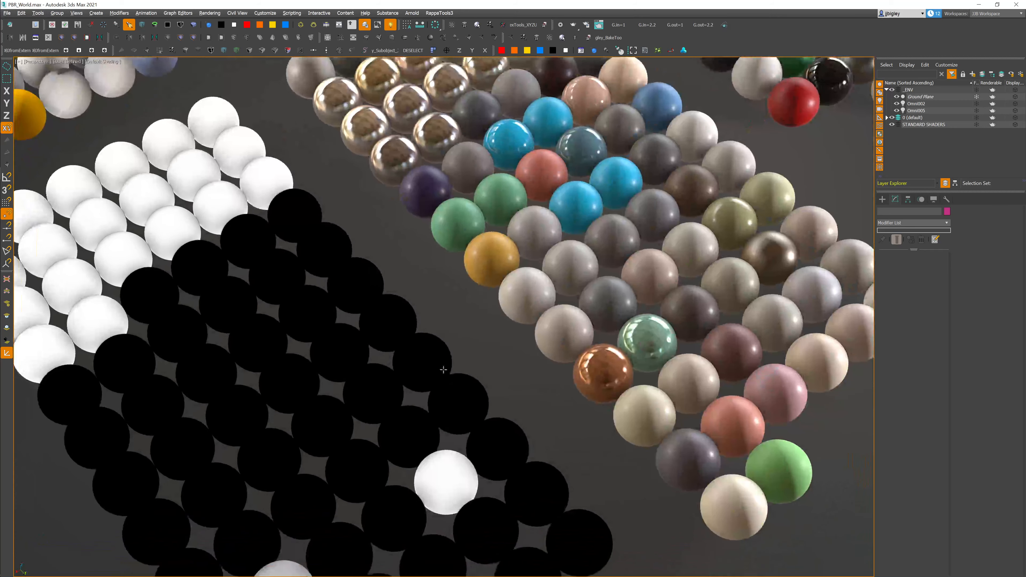
Step: Switch the full flat chart to its grey roughness display and compare its light and dark values with the rendered spheres
mouse_move(351, 409)
middle_mouse_down()
mouse_move(354, 391)
mouse_move(338, 436)
middle_mouse_up()
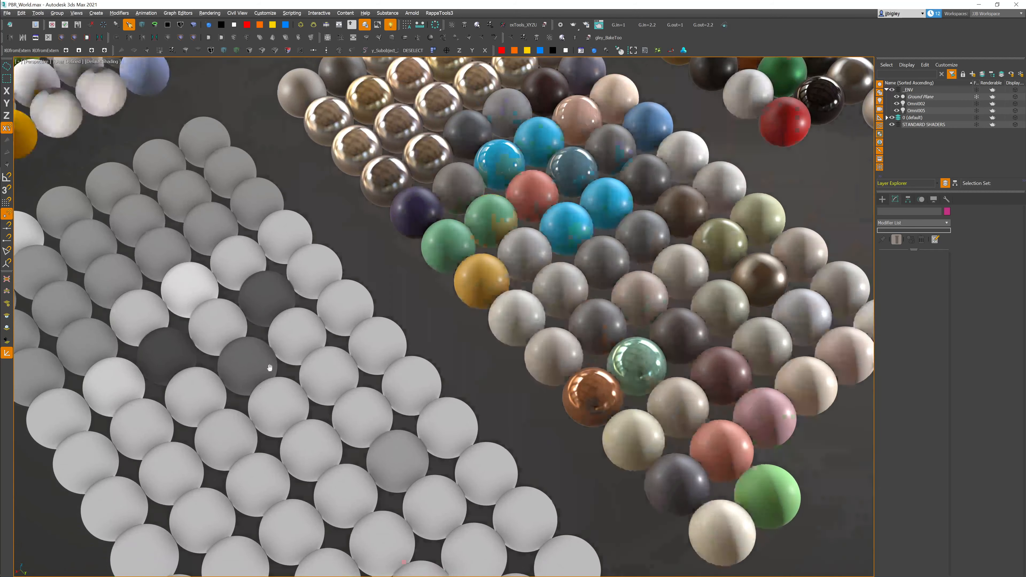
middle_click_drag(268, 367, 273, 405)
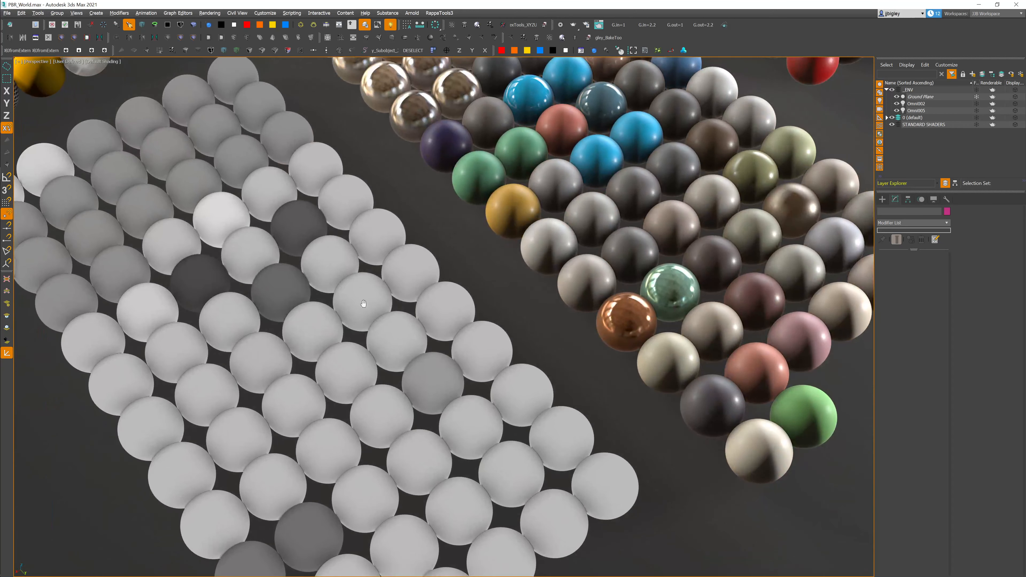
middle_click_drag(362, 291, 341, 340)
middle_click_drag(583, 187, 533, 261)
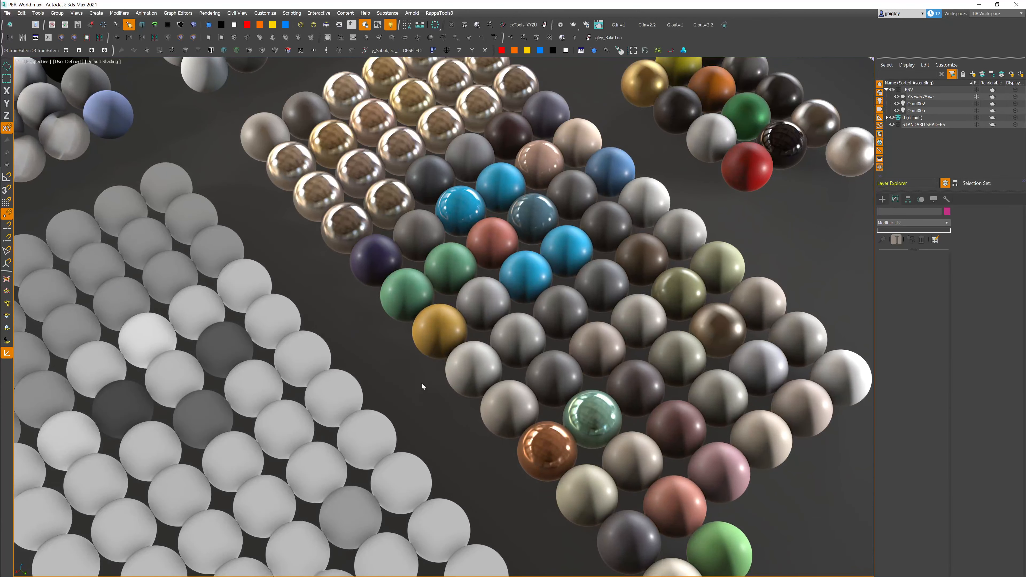
middle_click_drag(426, 401, 503, 197)
middle_click_drag(482, 288, 424, 348)
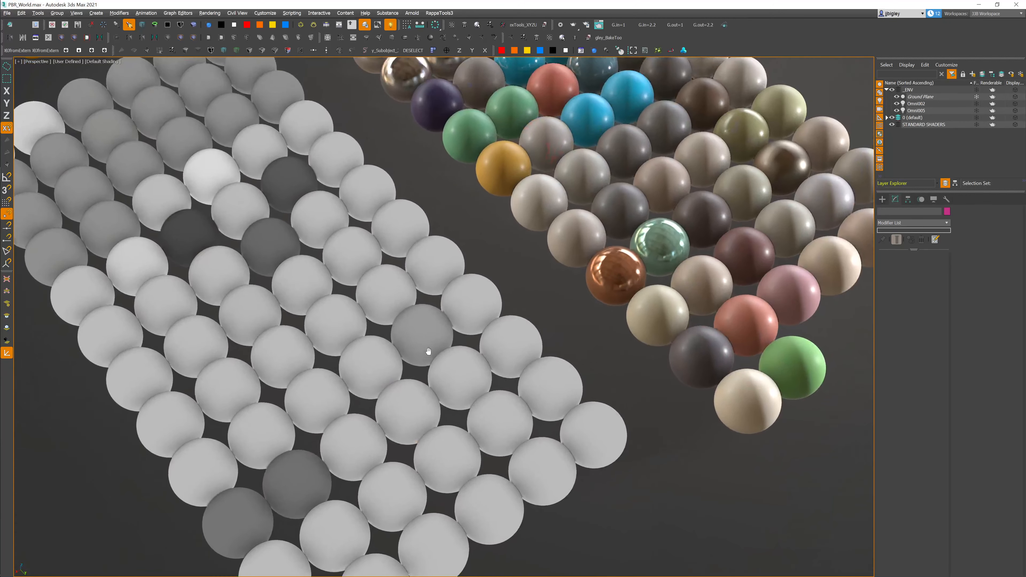
middle_click_drag(369, 112, 346, 177)
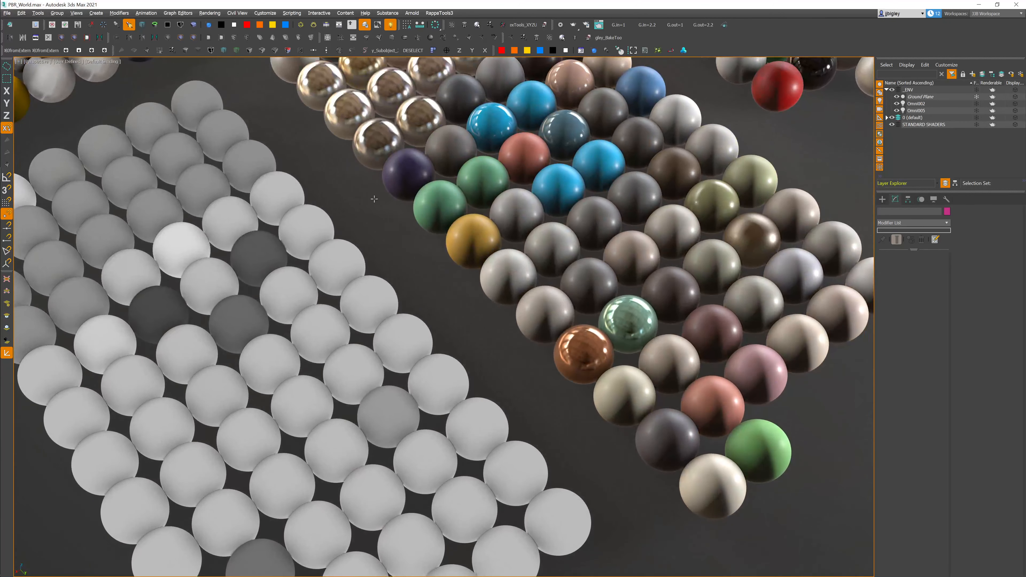
middle_click_drag(406, 285, 368, 336)
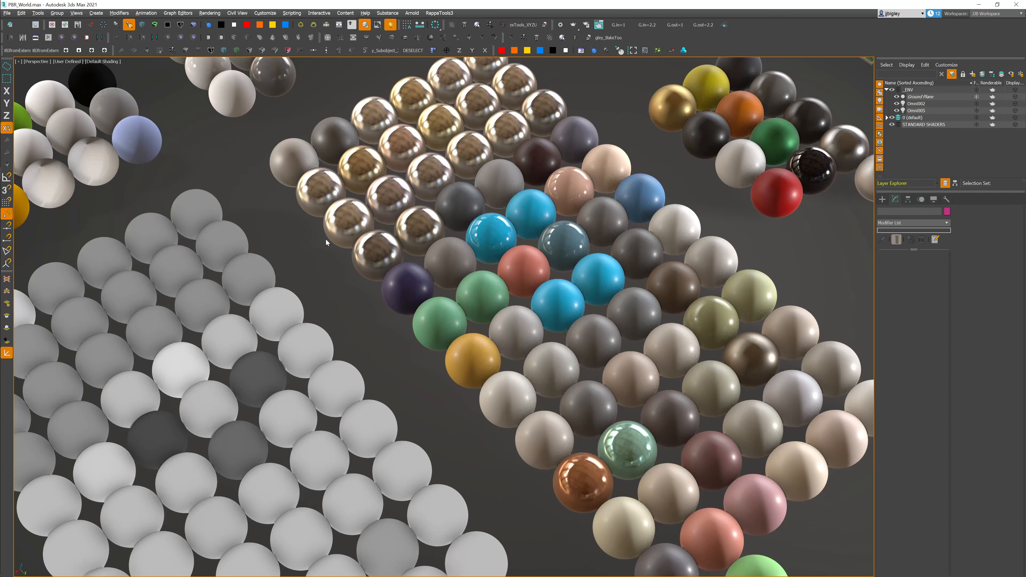
middle_click_drag(314, 300, 347, 283)
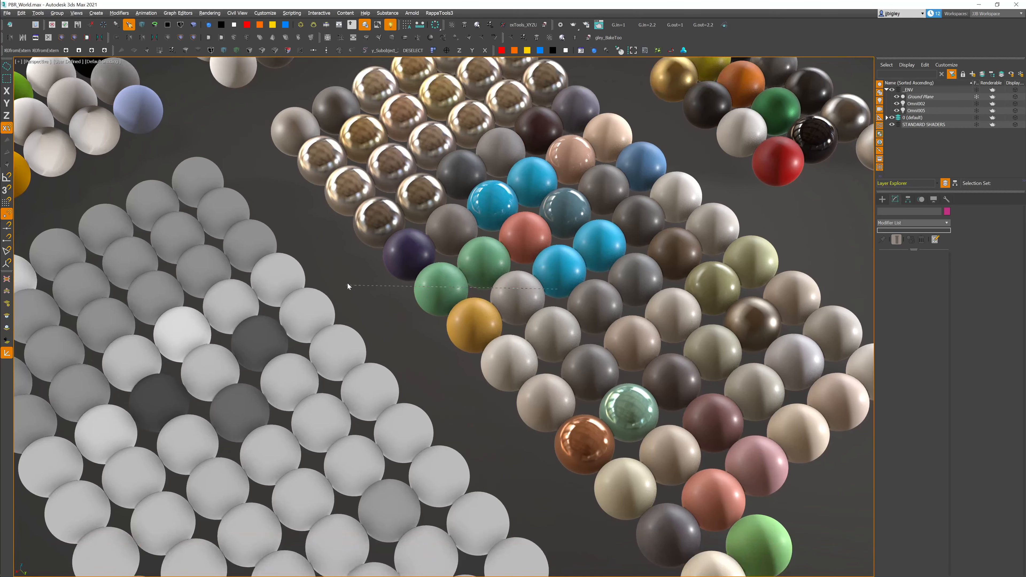
left_click(549, 303)
middle_click_drag(558, 405, 514, 298)
scroll(514, 297, "down", 5)
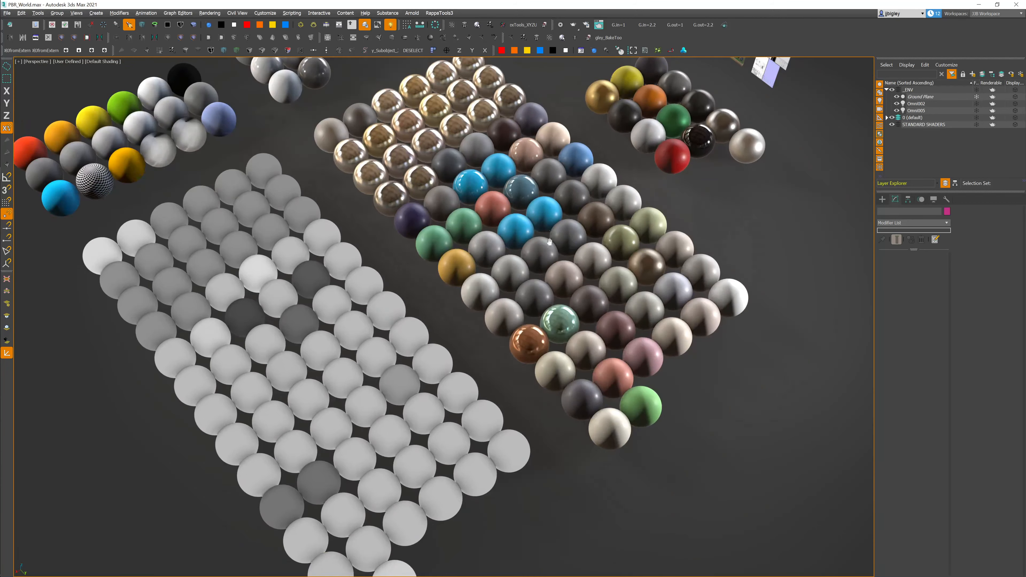
Step: Examine the separate small group of gold, yellow, orange, green, red and black spheres up close
middle_click_drag(550, 242, 539, 307)
middle_click_drag(422, 302, 428, 275, "alt")
middle_click_drag(572, 234, 487, 303)
scroll(525, 266, "up", 5)
middle_click_drag(593, 258, 513, 251)
scroll(563, 265, "up", 6)
scroll(514, 251, "down", 4)
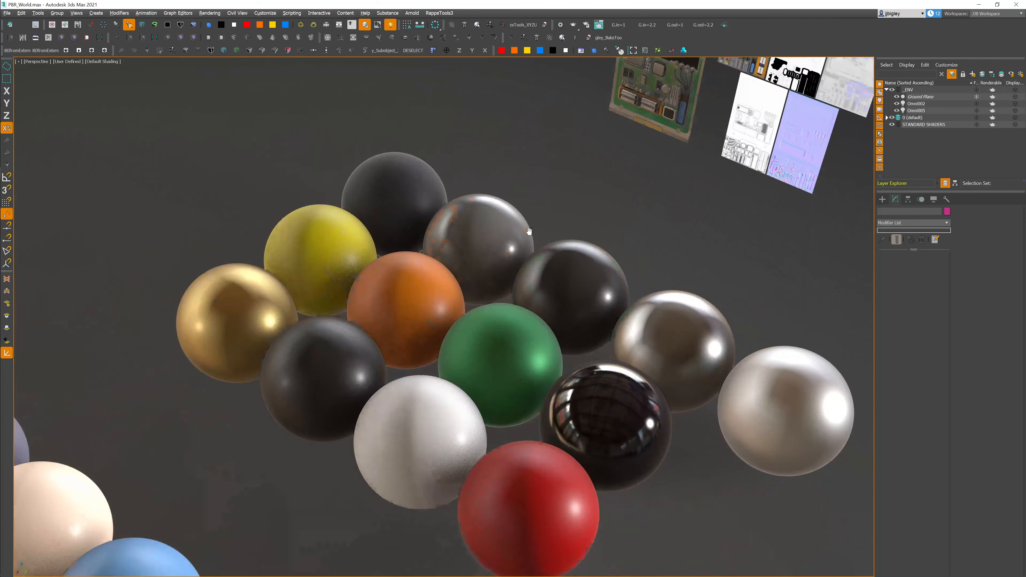
Step: Select the dark sphere beside the gold one and view its group together with the large rendered chart
scroll(527, 232, "down", 4)
left_click(414, 272)
scroll(417, 252, "up", 5)
middle_click_drag(585, 253, 488, 239)
scroll(695, 277, "down", 4)
middle_click_drag(694, 277, 650, 357, "alt")
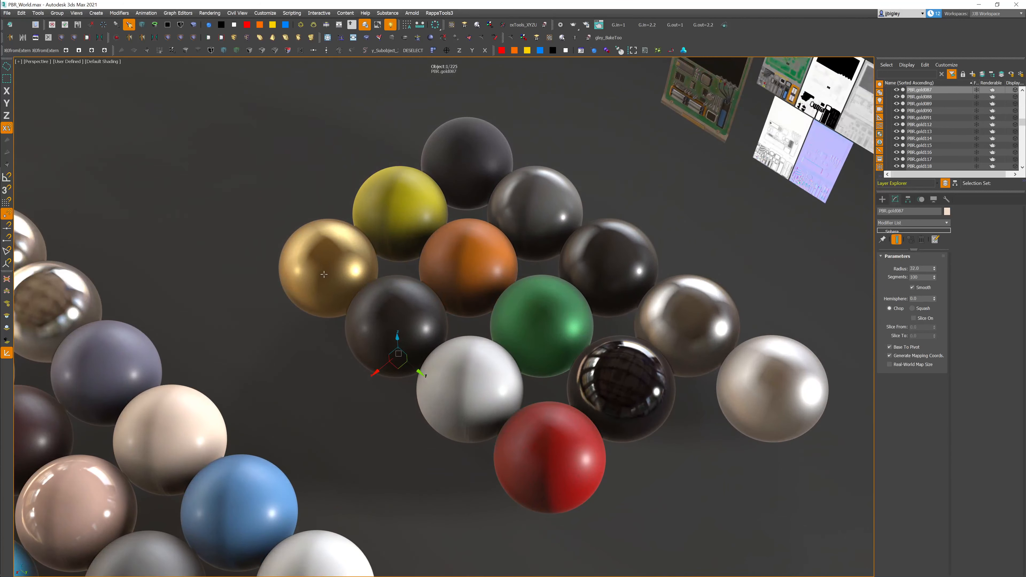
scroll(434, 274, "down", 5)
middle_click_drag(434, 274, 476, 277)
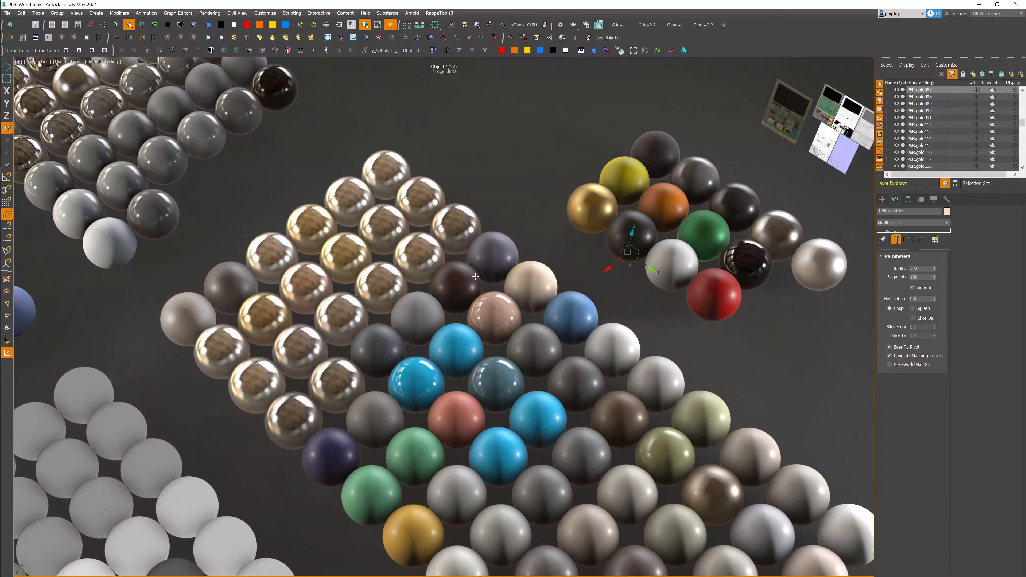
Step: Compare the small group's surface finishes with the neighbouring chart spheres at close range and return to an overview of all sphere sets
mouse_move(733, 232)
middle_mouse_down()
mouse_move(629, 274)
mouse_move(647, 255)
mouse_move(590, 243)
mouse_move(580, 265)
middle_mouse_up()
scroll(667, 258, "up", 4)
middle_click_drag(331, 333, 582, 248)
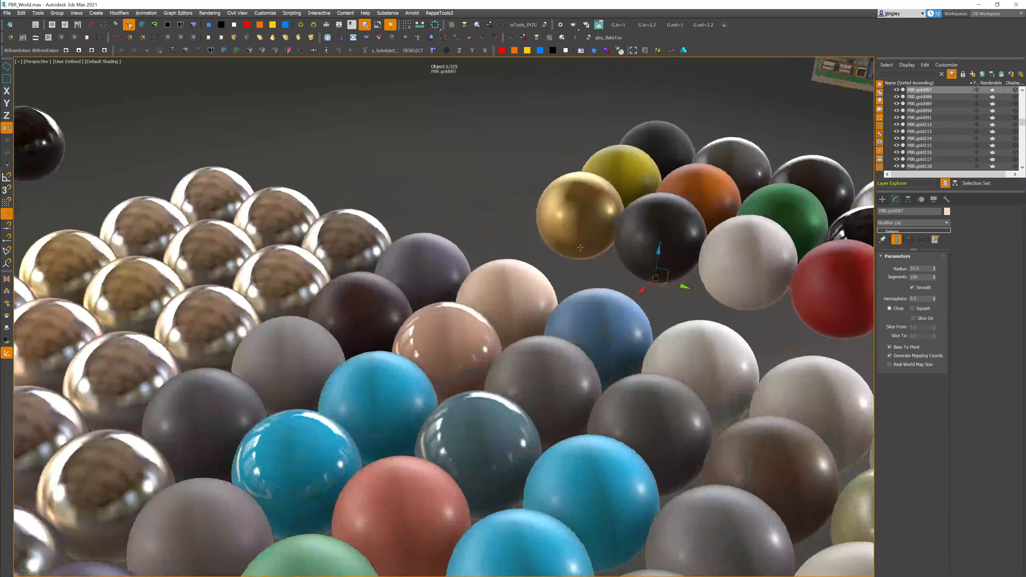
scroll(582, 248, "down", 4)
scroll(324, 300, "up", 4)
scroll(324, 300, "down", 4)
middle_click_drag(763, 186, 616, 221)
scroll(597, 255, "up", 5)
scroll(497, 297, "down", 5)
scroll(484, 306, "down", 10)
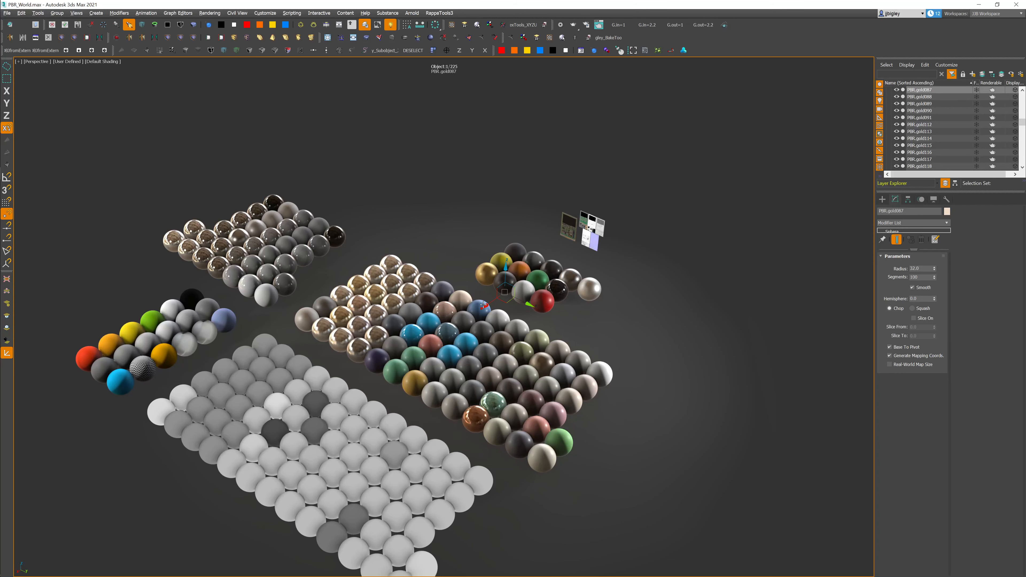
Step: Open the Slate Material Editor full screen and locate the rows of PBR material nodes below the four environment bitmaps
key("m")
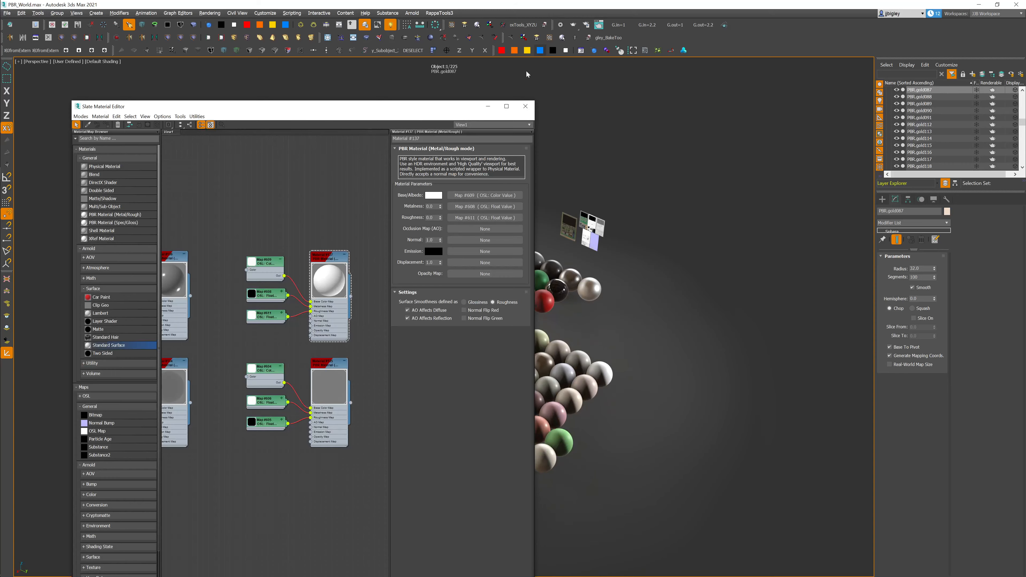
left_click_drag(402, 108, 424, 1)
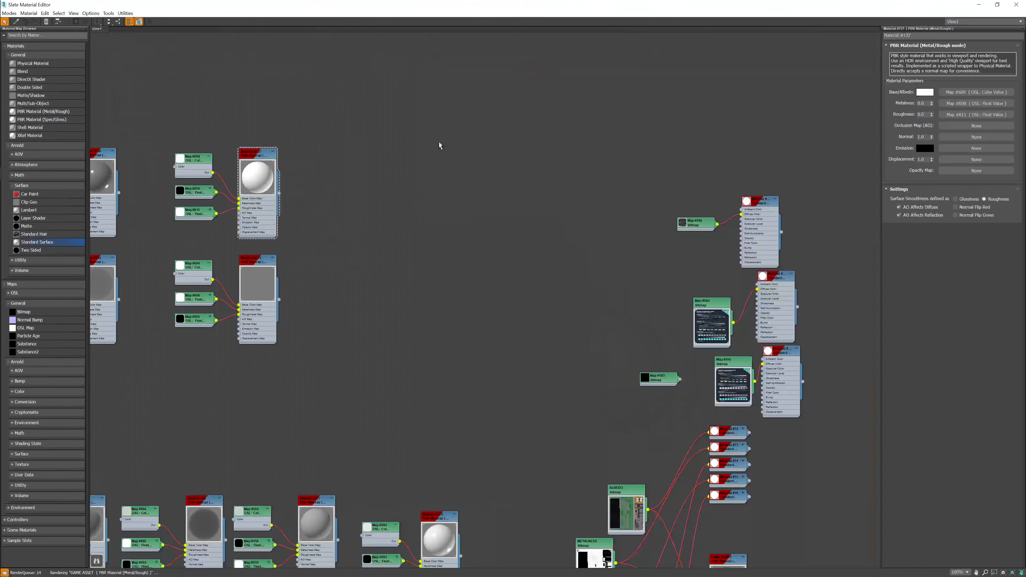
scroll(440, 146, "down", 6)
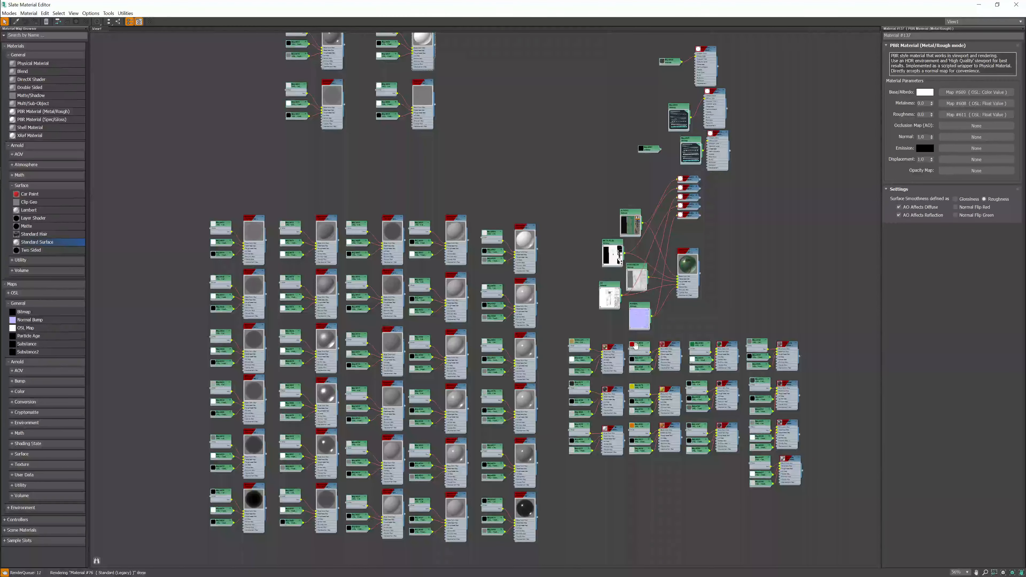
scroll(636, 345, "down", 5)
scroll(635, 345, "up", 2)
scroll(637, 343, "down", 4)
scroll(637, 343, "up", 8)
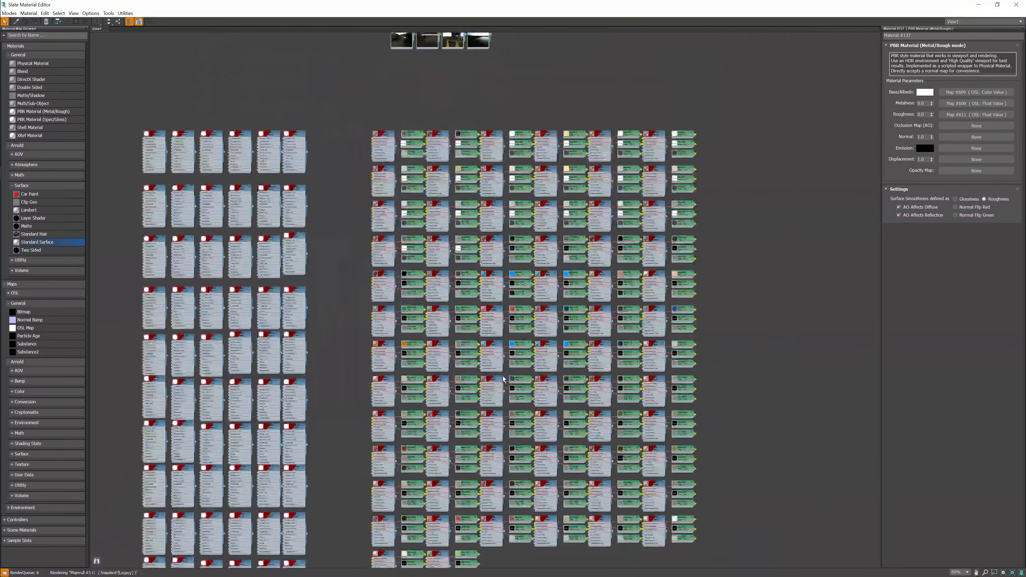
middle_click_drag(435, 138, 405, 280)
scroll(422, 243, "up", 1)
scroll(413, 267, "up", 2)
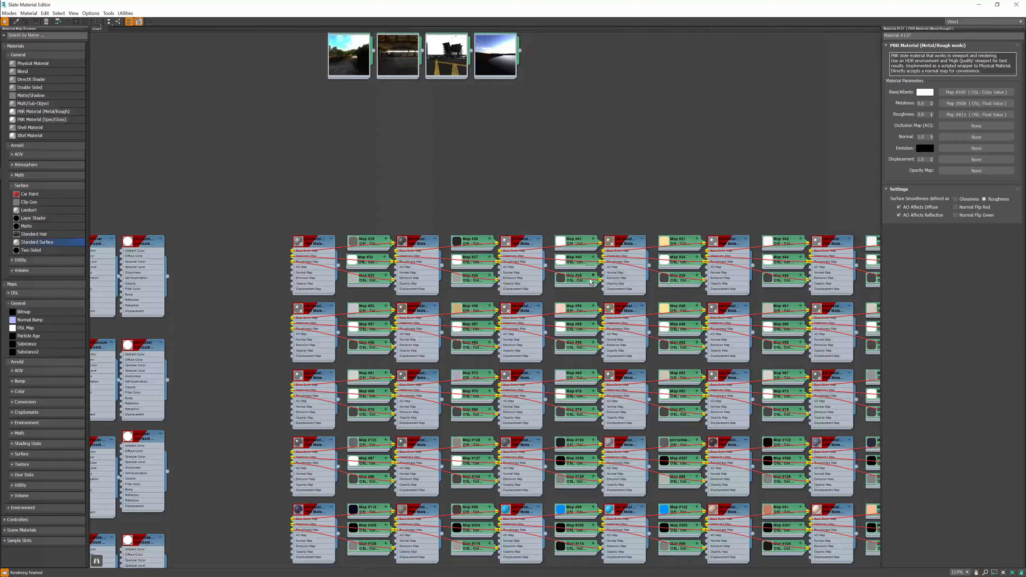
Step: Set the material editor's node layout direction to right -> left in its preferences
left_click(99, 13)
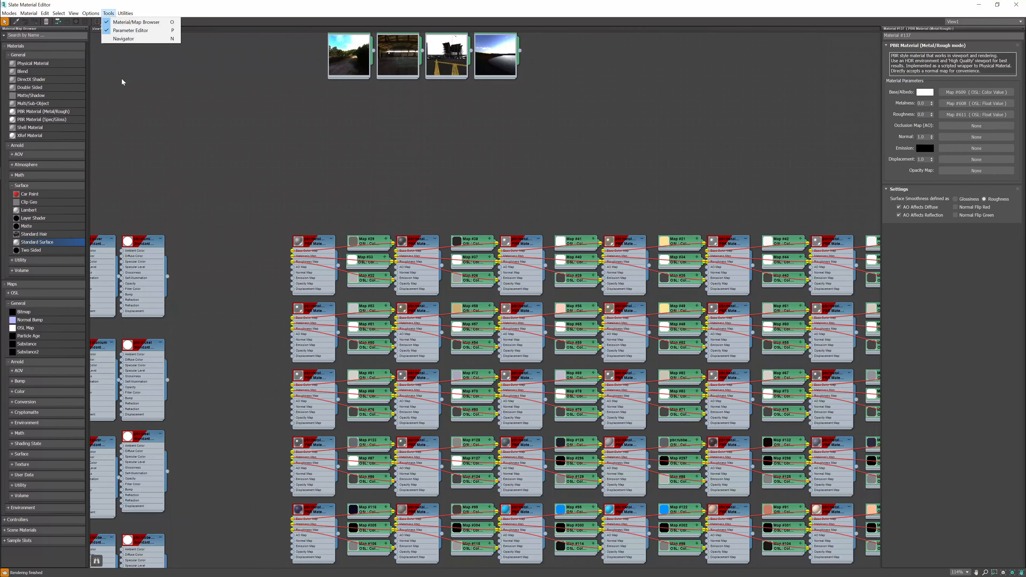
left_click(106, 49)
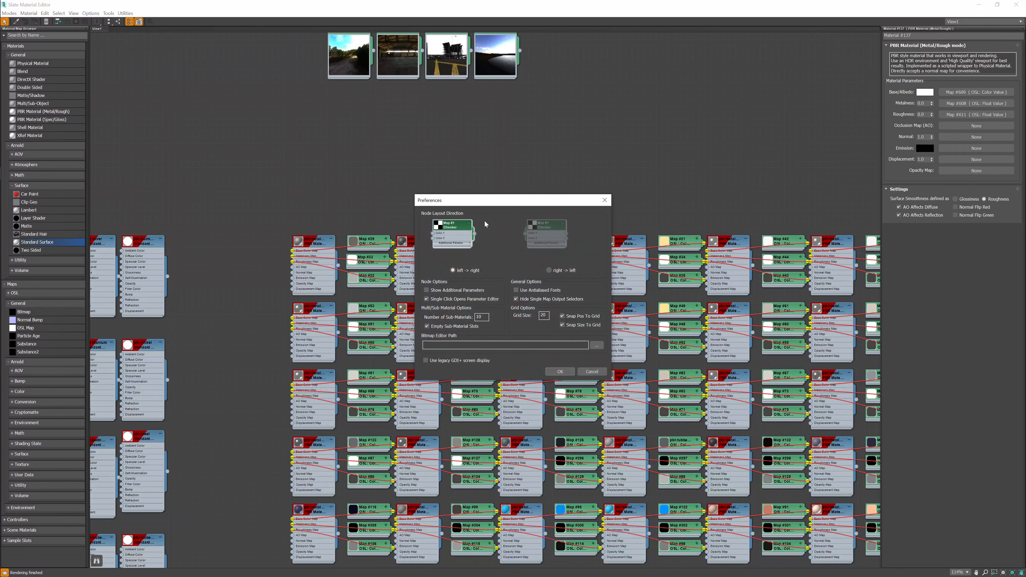
left_click(549, 271)
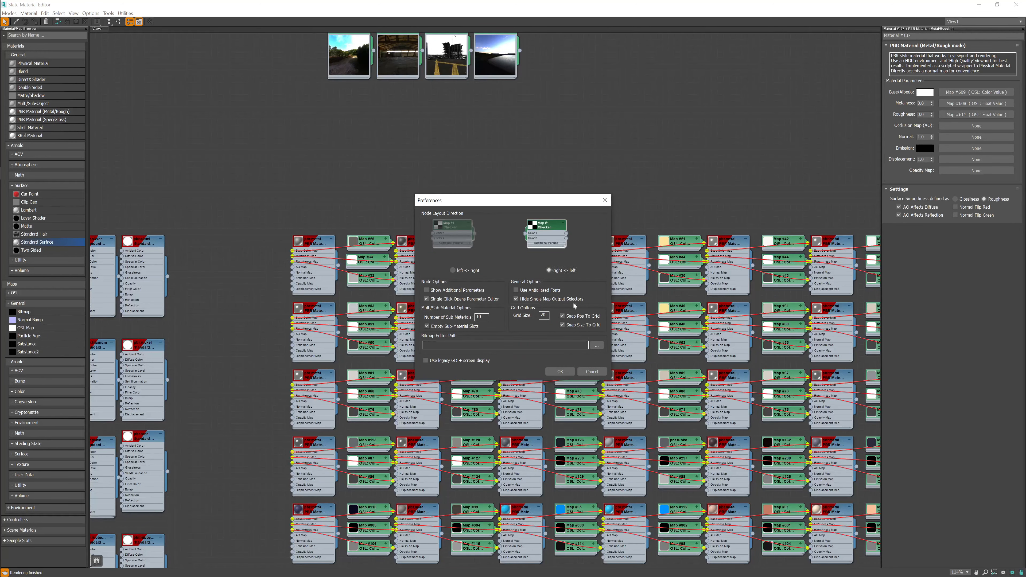
left_click(560, 371)
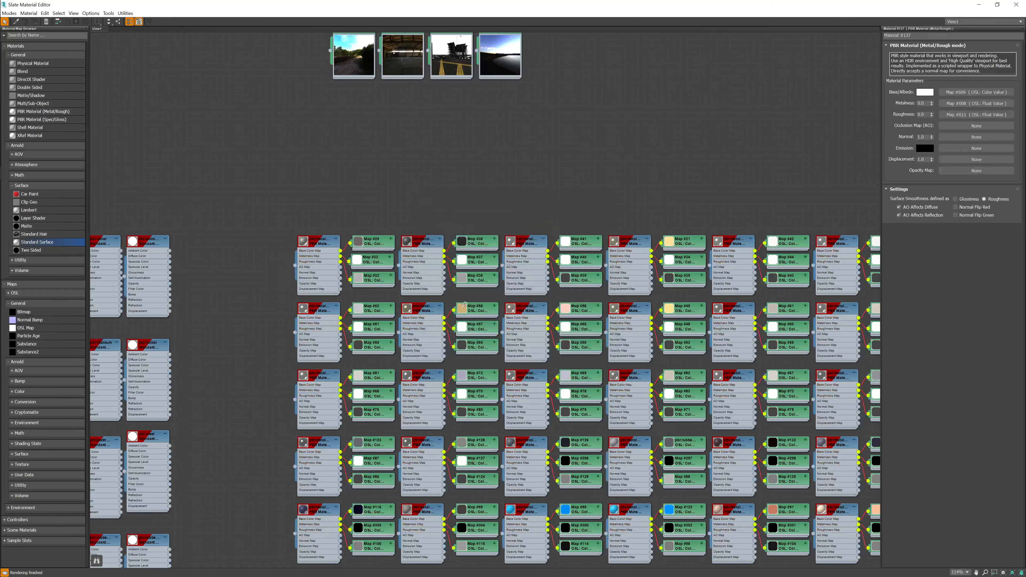
Step: Select the first two metal materials with their adjoining maps and snap the material editor to half of the screen beside the viewport
scroll(464, 306, "up", 1)
middle_click_drag(308, 298, 347, 305)
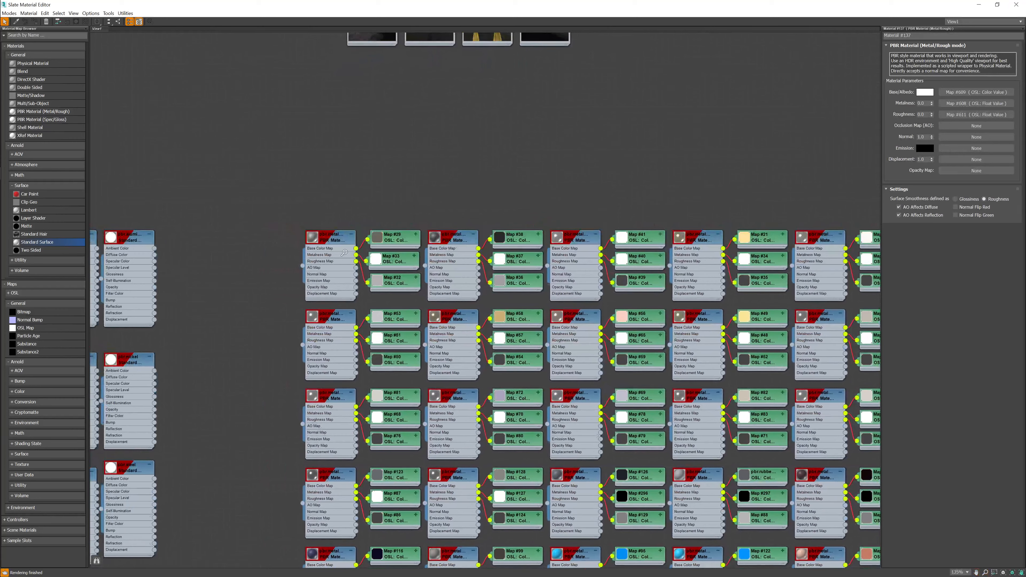
middle_click_drag(344, 253, 373, 224, "ctrl+alt")
left_click_drag(412, 175, 323, 336)
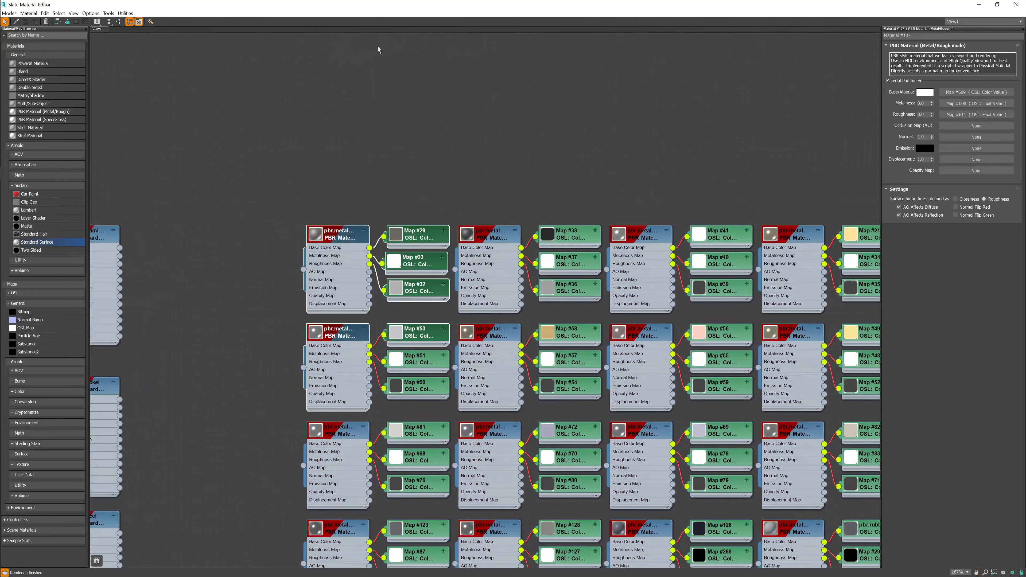
left_click_drag(435, 7, 0, 106)
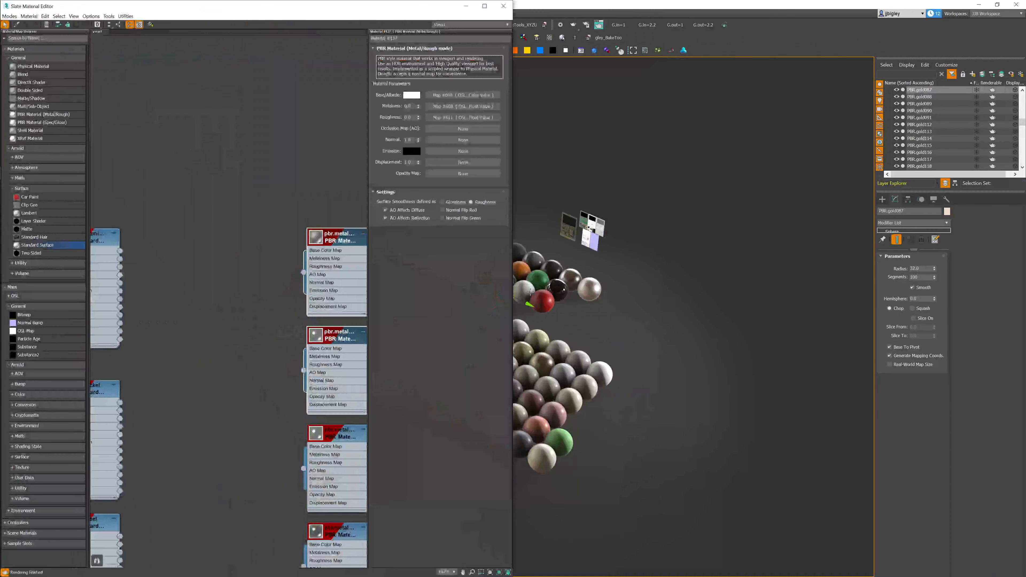
Step: Frame the rendered chart beside the node graph, show the first metal material's parameters and look over the neighbouring material nodes
middle_click_drag(626, 290, 832, 234)
middle_click_drag(671, 266, 595, 282, "alt")
middle_click_drag(617, 247, 662, 283)
middle_click_drag(269, 266, 186, 273)
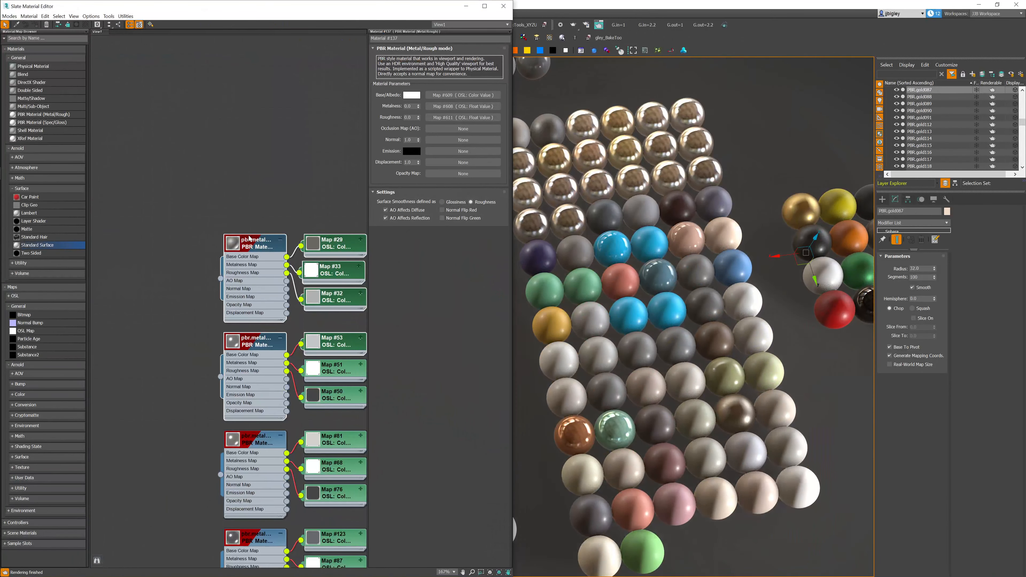
double_click(228, 275)
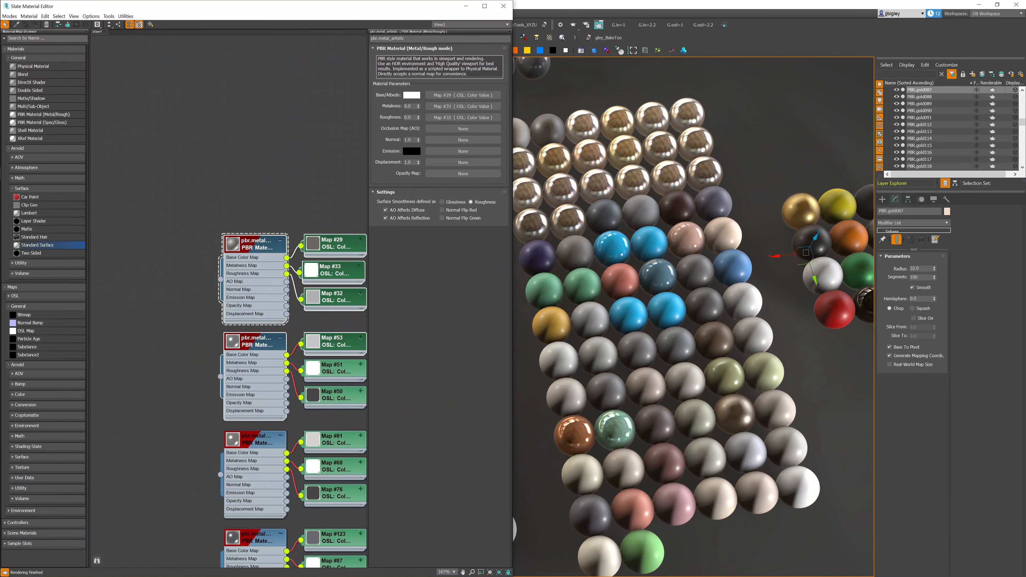
middle_click_drag(262, 292, 136, 138)
middle_click_drag(323, 283, 235, 201)
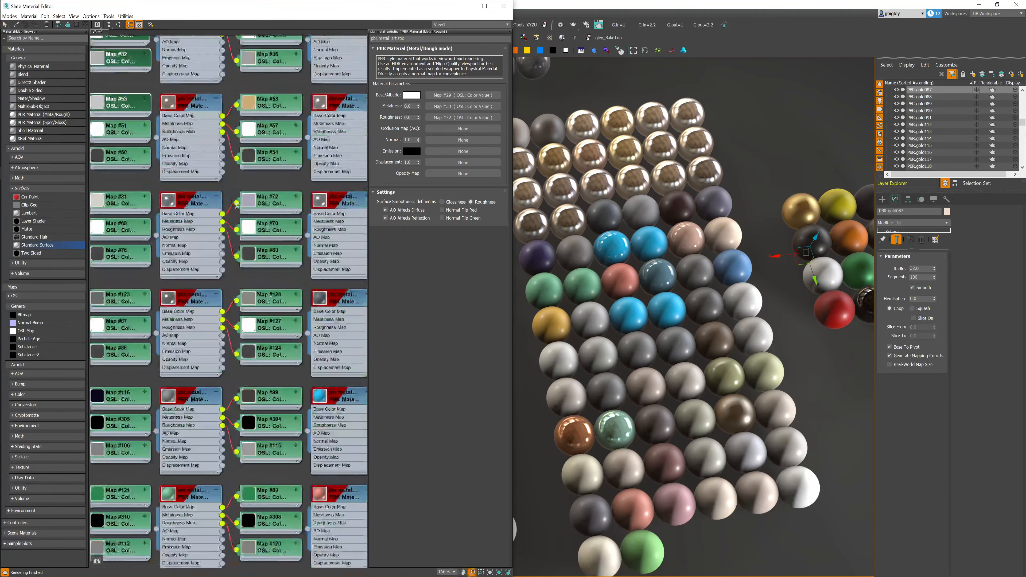
scroll(235, 201, "down", 1)
middle_click_drag(647, 202, 677, 285)
middle_click_drag(312, 162, 311, 305)
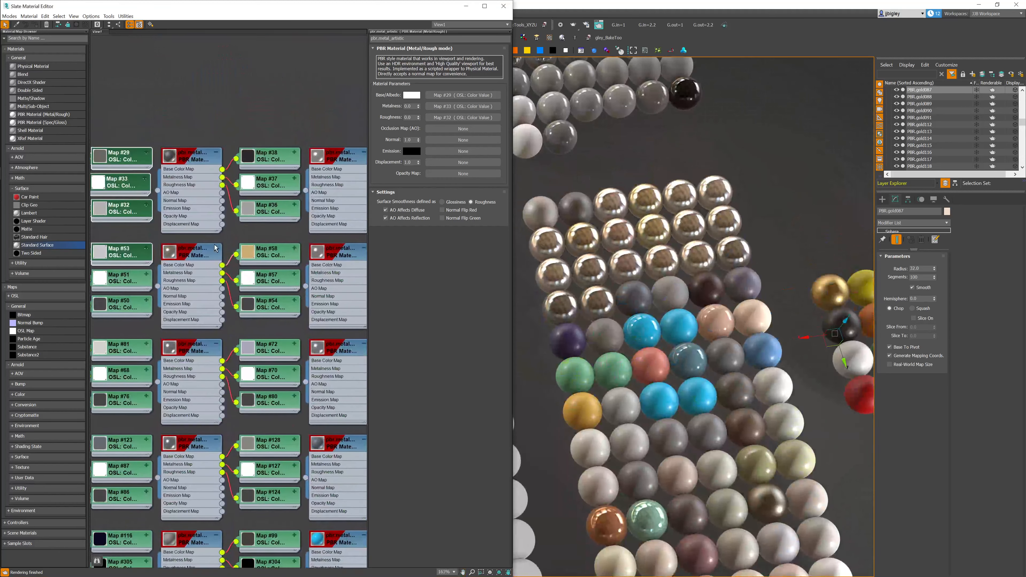
Step: Show the parameters of the pbr.metalness.bronze material and examine its base colour, metalness and roughness map nodes
double_click(190, 252)
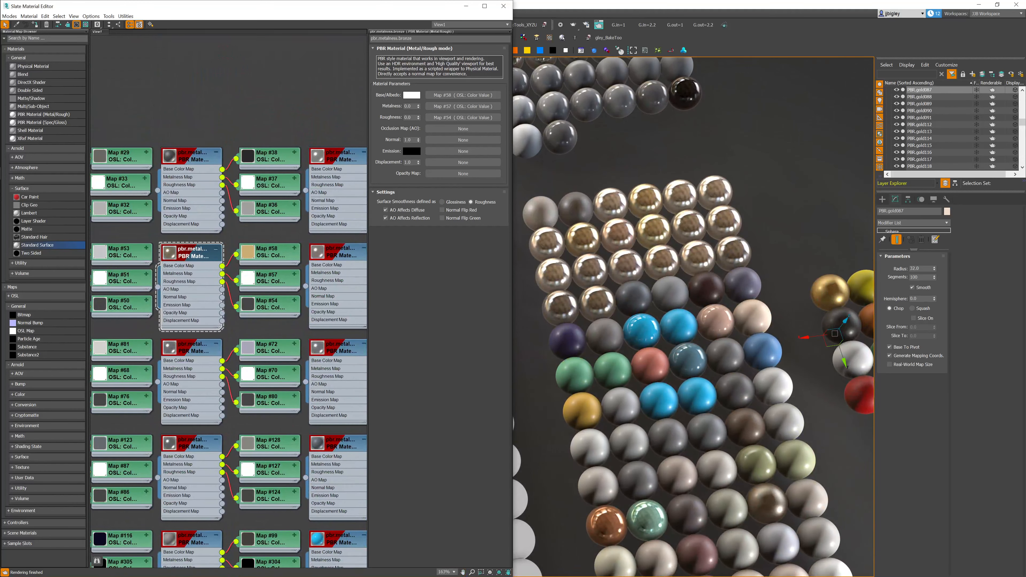
left_click_drag(418, 39, 394, 39)
scroll(211, 288, "up", 3)
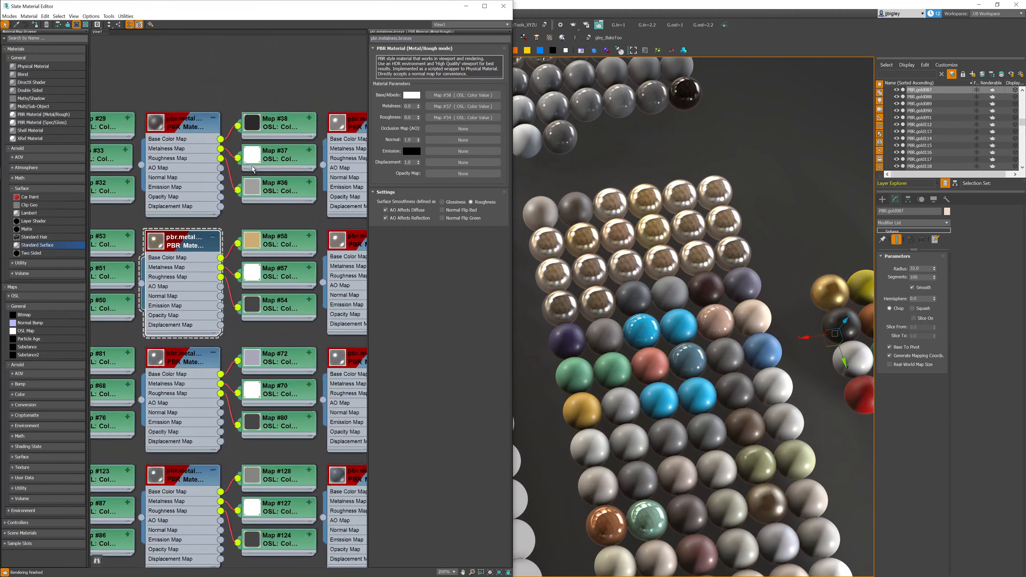
middle_click_drag(231, 252, 240, 258)
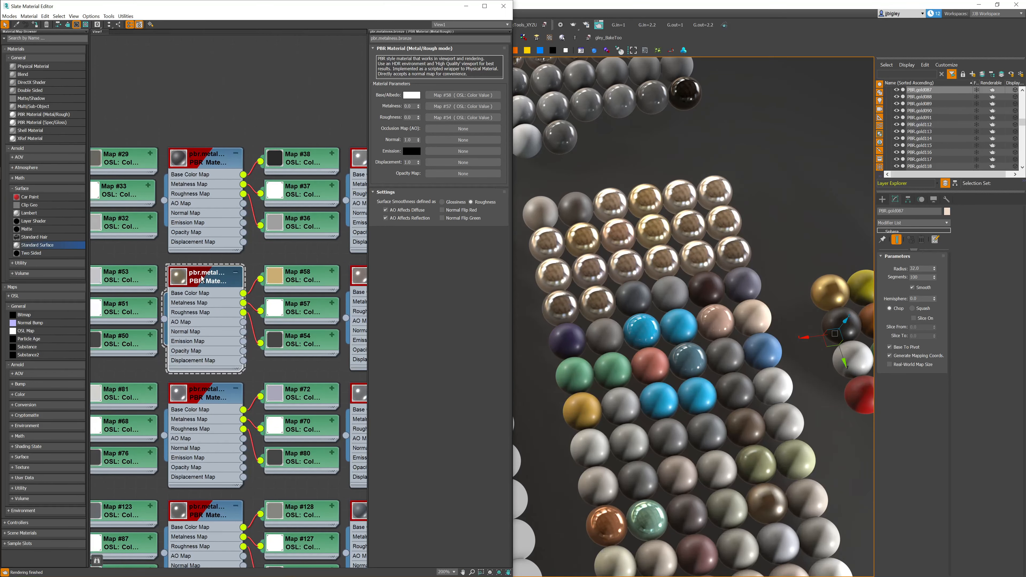
Step: Inspect the colour values of the bronze material's base colour map, Map #58, and close the colour selector without changes
double_click(283, 284)
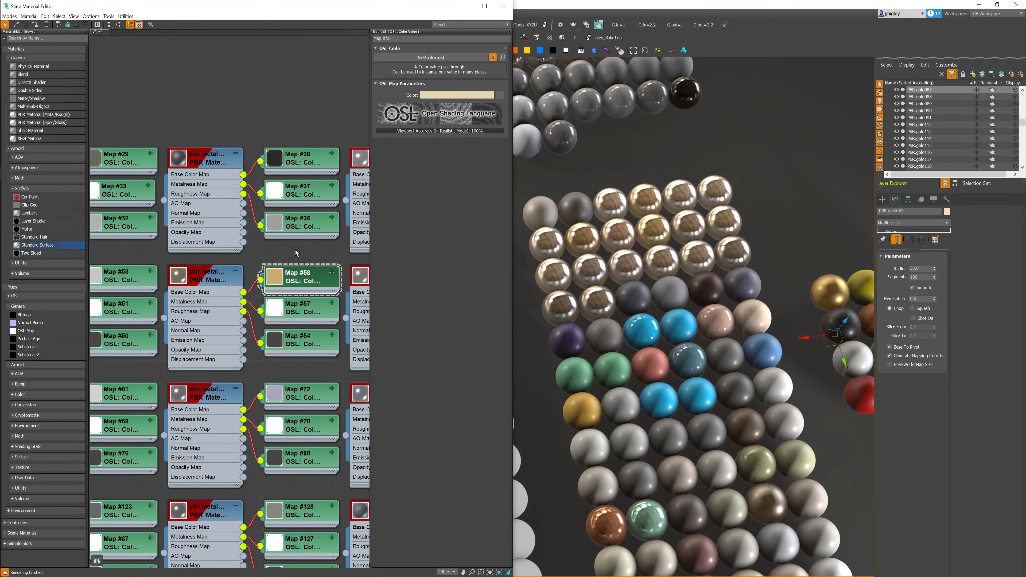
left_click(441, 95)
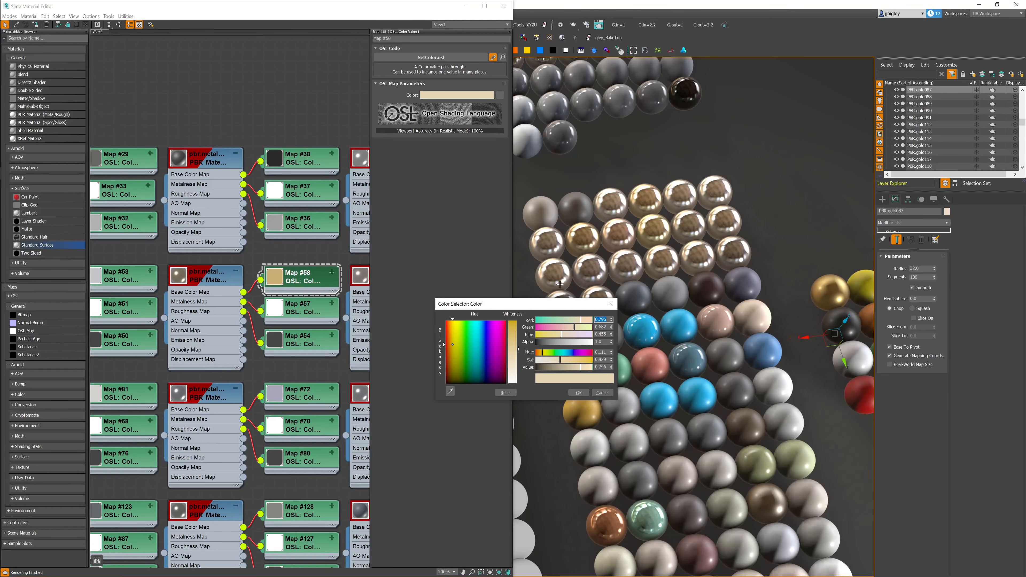
left_click(602, 392)
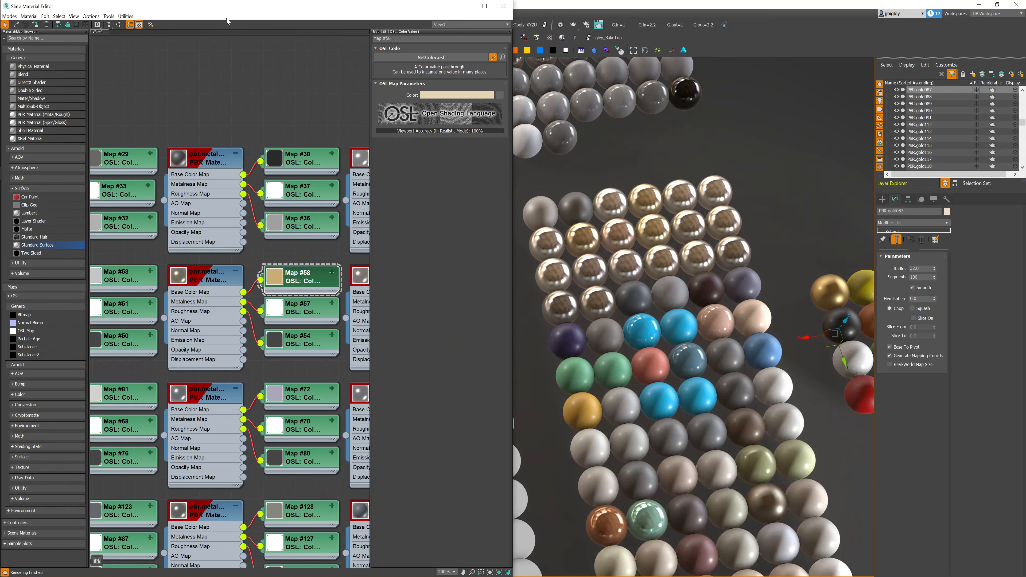
Step: Move the material editor below the main menu and review the Gamma and LUT preferences for colour selectors and the material editor
left_click_drag(233, 3, 233, 45)
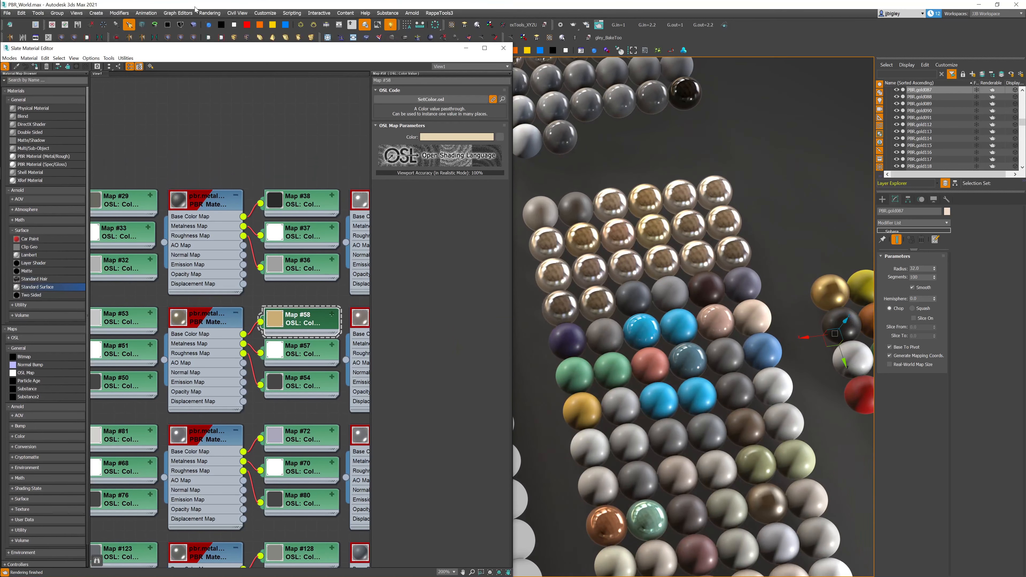
left_click(210, 13)
left_click(227, 220)
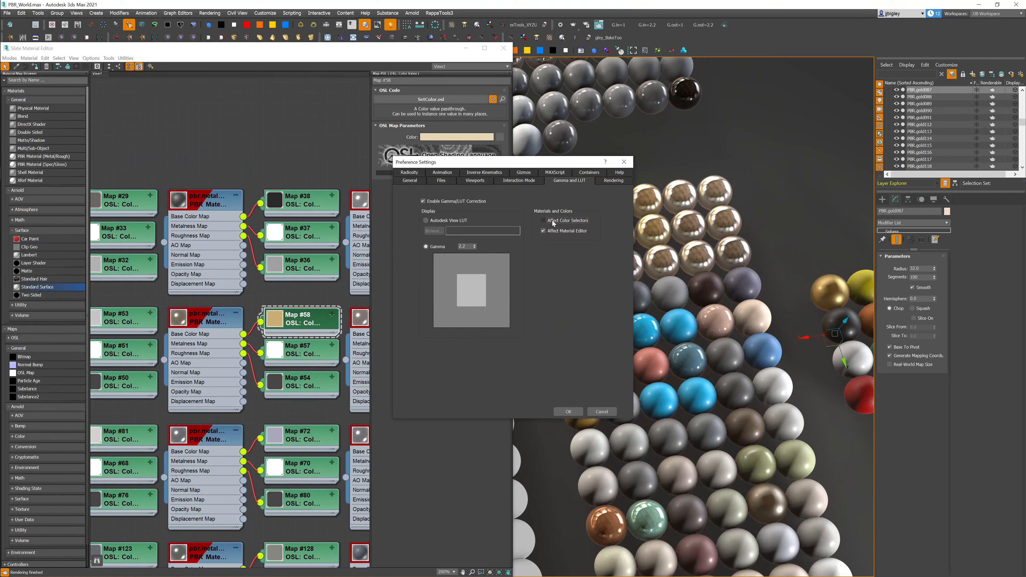
left_click(567, 411)
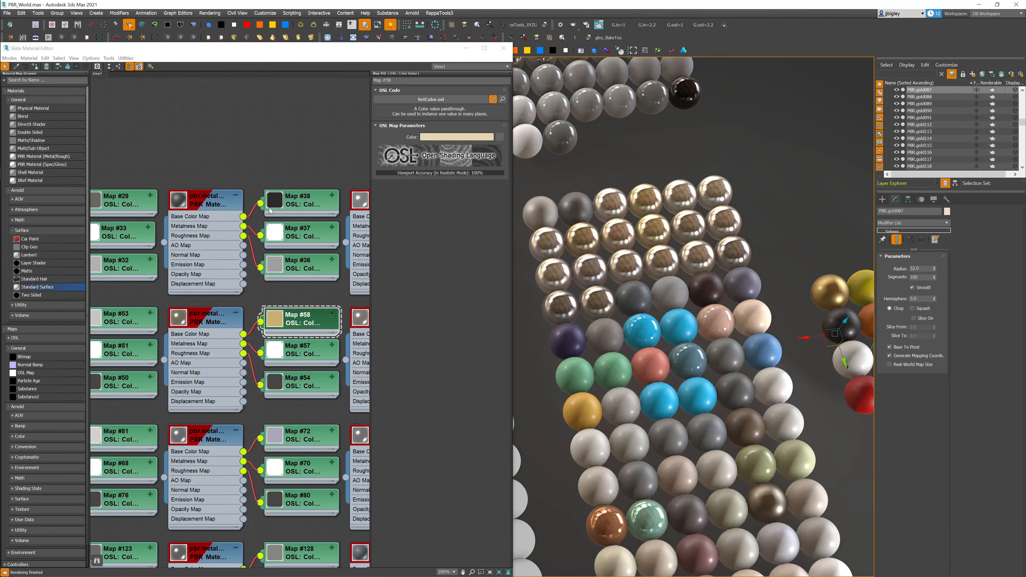
Step: Update the node previews of the bronze material's Map #58 and Map #54
right_click(268, 312)
left_click(294, 351)
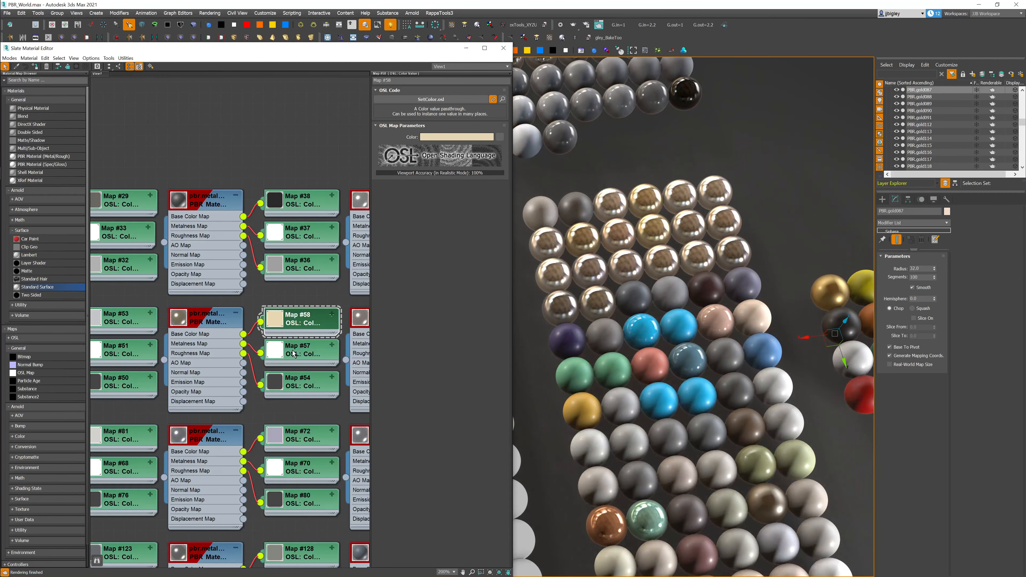
right_click(283, 389)
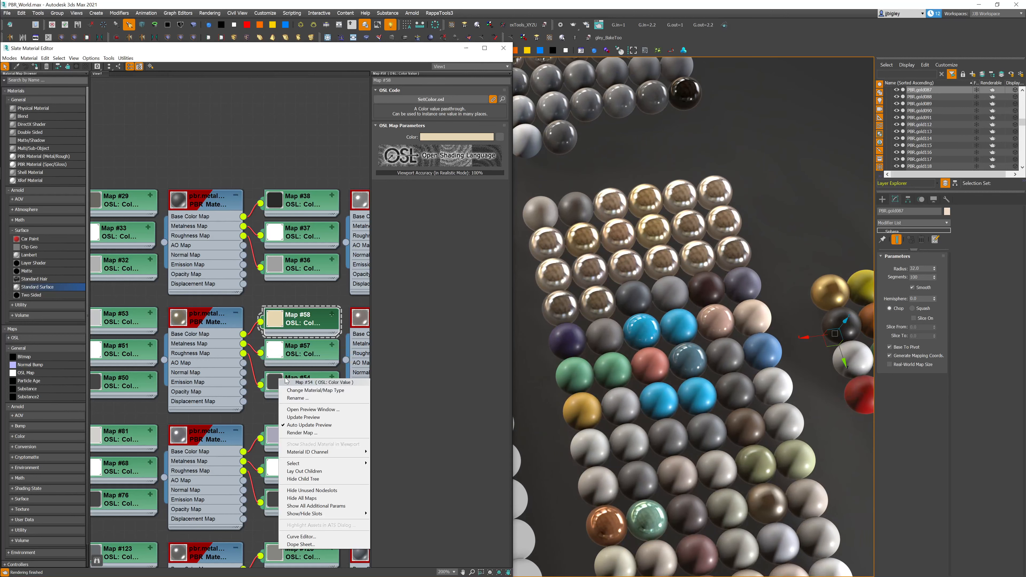
left_click(302, 419)
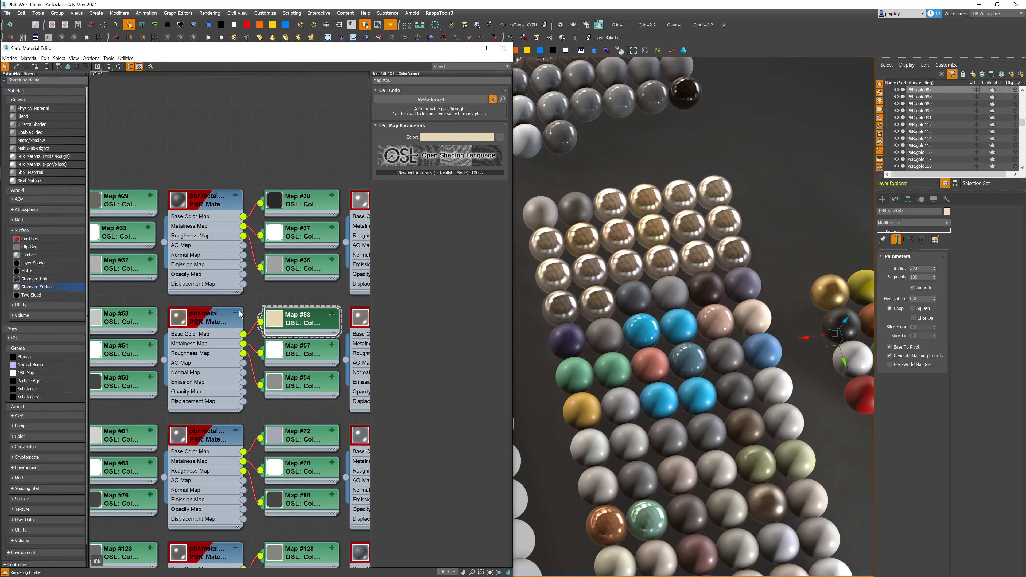
Step: Try a darker base colour on Map #58 in the colour selector and cancel the change
double_click(275, 318)
double_click(297, 357)
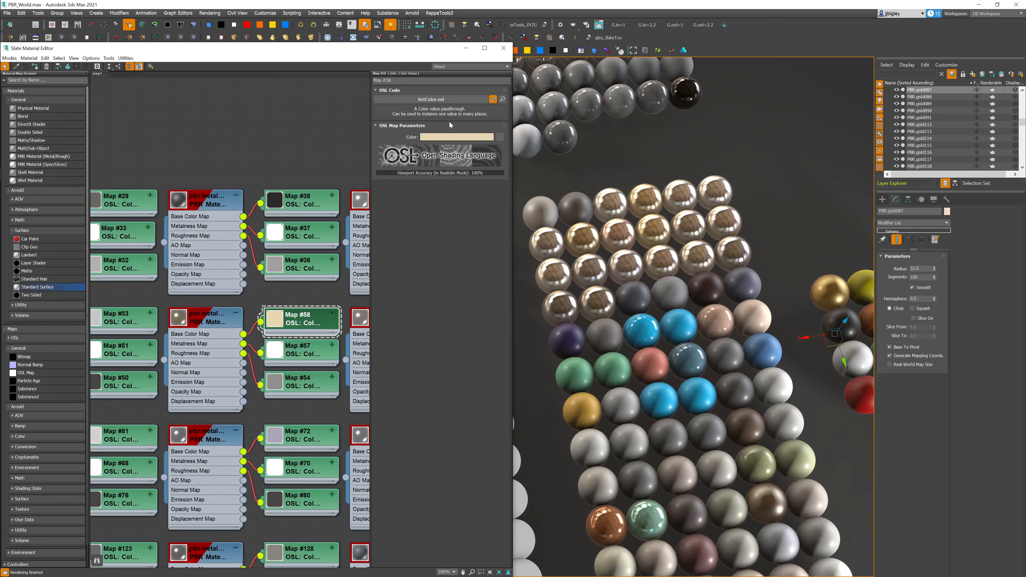
left_click(451, 137)
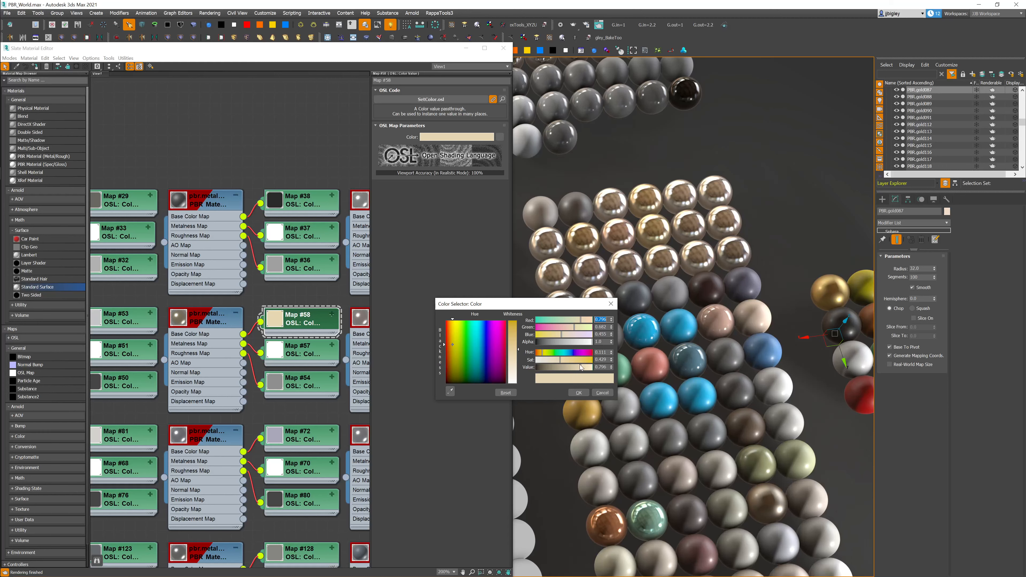
left_click_drag(582, 369, 552, 377)
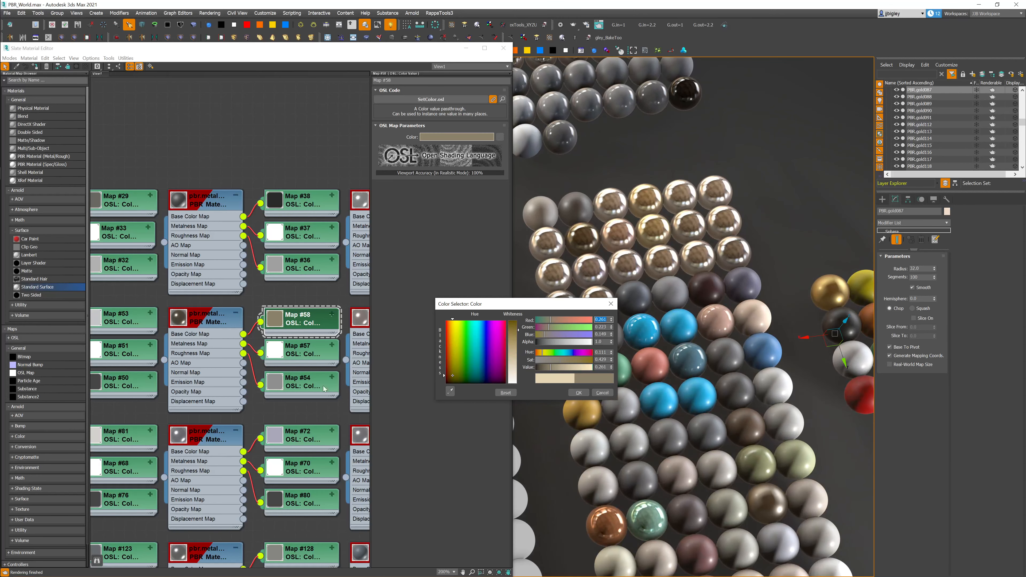
left_click(602, 392)
Step: Show the bronze material's metalness map, Map #57, and inspect the colour values of its roughness map, Map #54
middle_click_drag(276, 338, 281, 333)
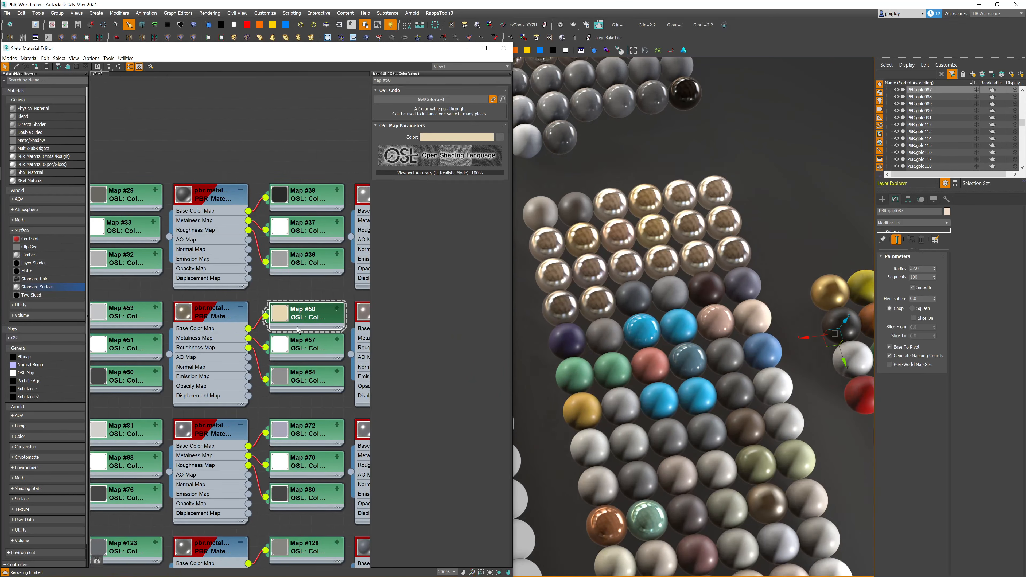
left_click(298, 349)
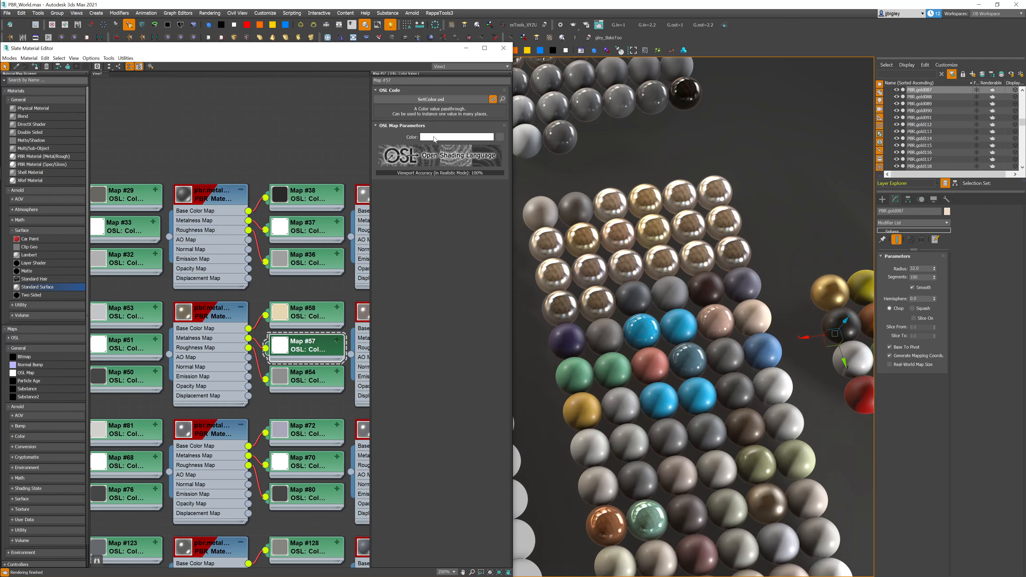
left_click(287, 381)
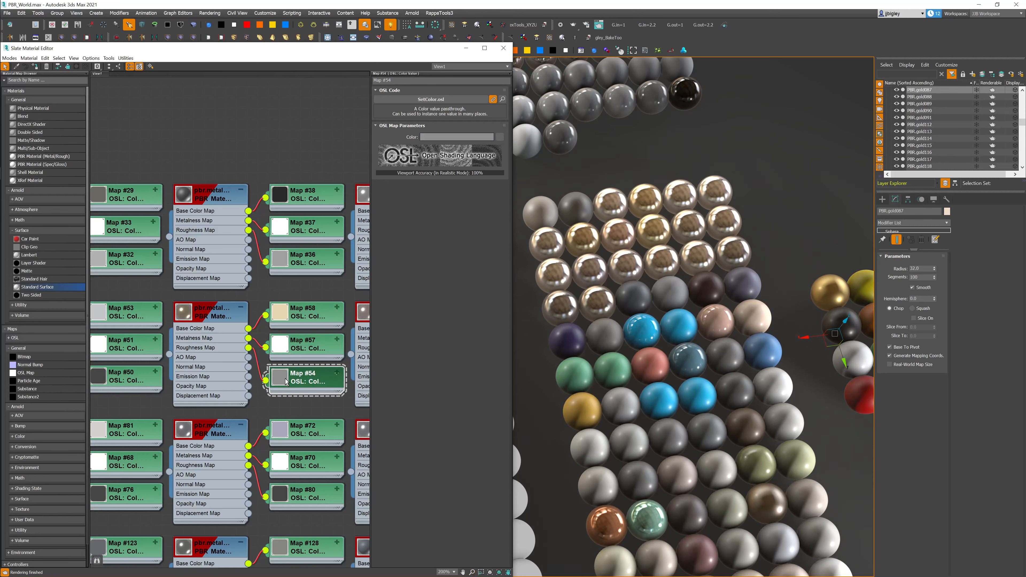
left_click(434, 137)
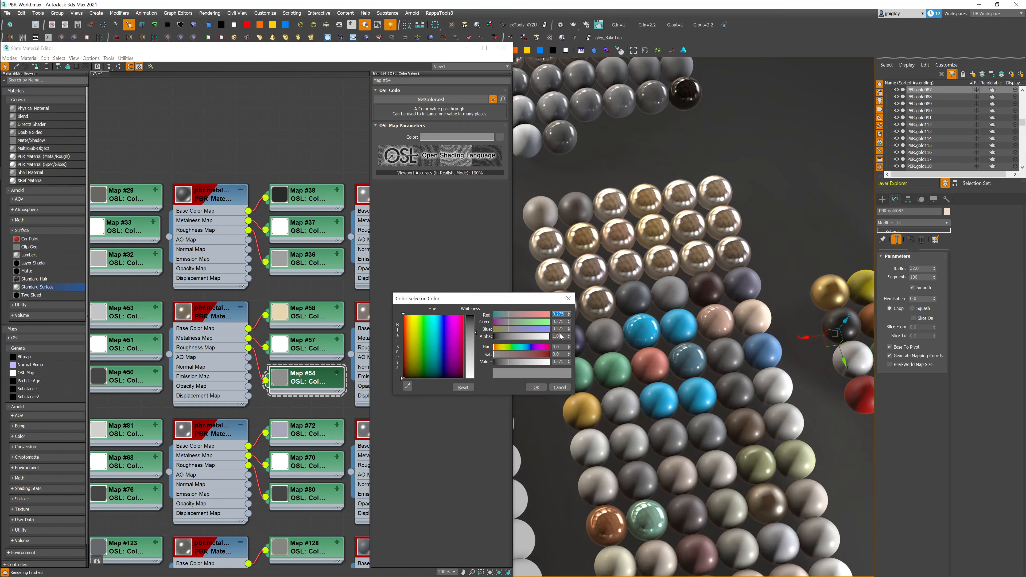
left_click(536, 387)
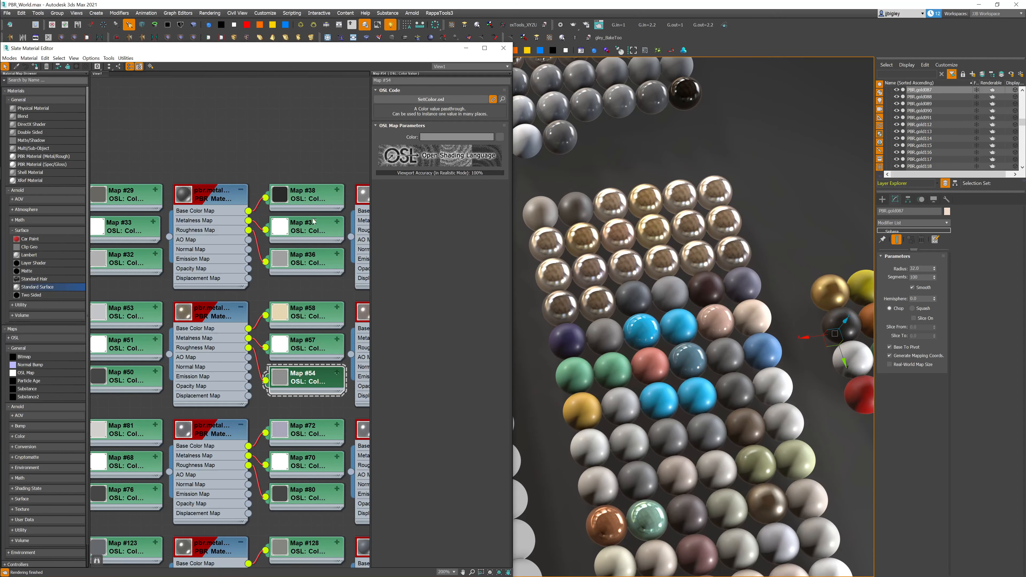
Step: Survey the whole node graph and locate the PBR METAL and PBR SPEC material nodes with their OSL maps
scroll(278, 319, "down", 1)
middle_click_drag(278, 319, 305, 216)
scroll(241, 301, "down", 1)
middle_click_drag(232, 341, 235, 262)
scroll(245, 271, "down", 6)
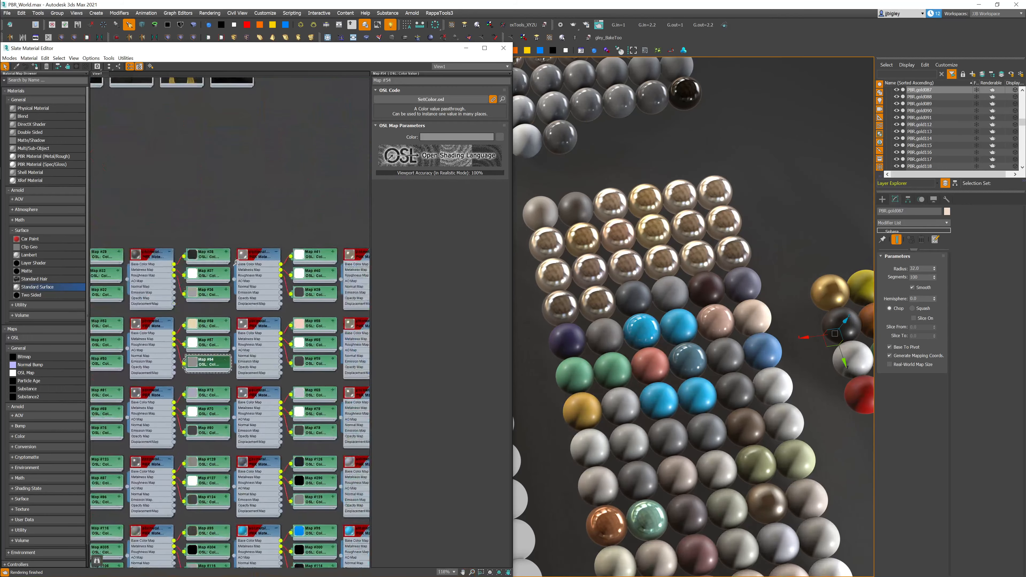
scroll(235, 263, "down", 15)
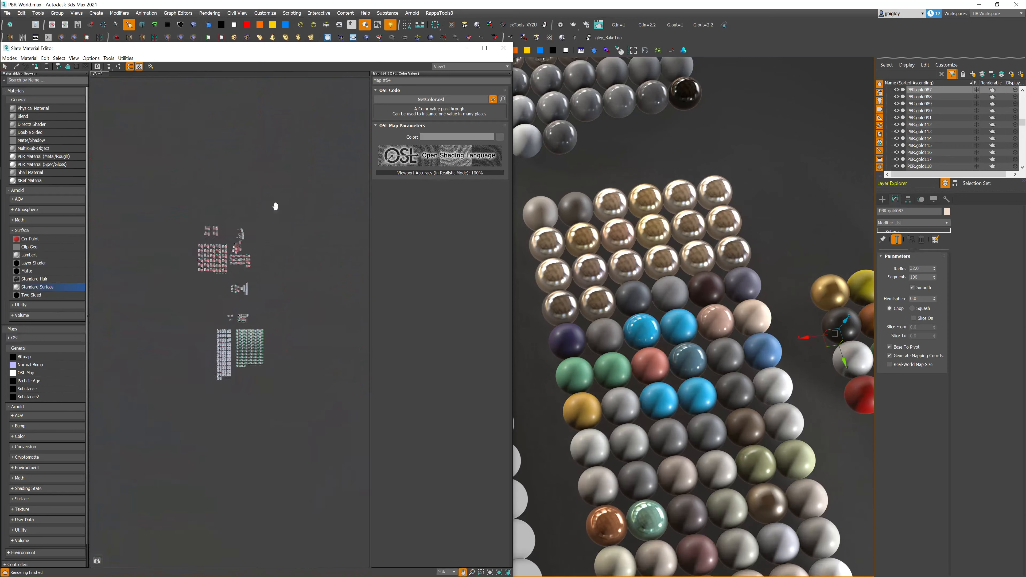
scroll(234, 311, "up", 6)
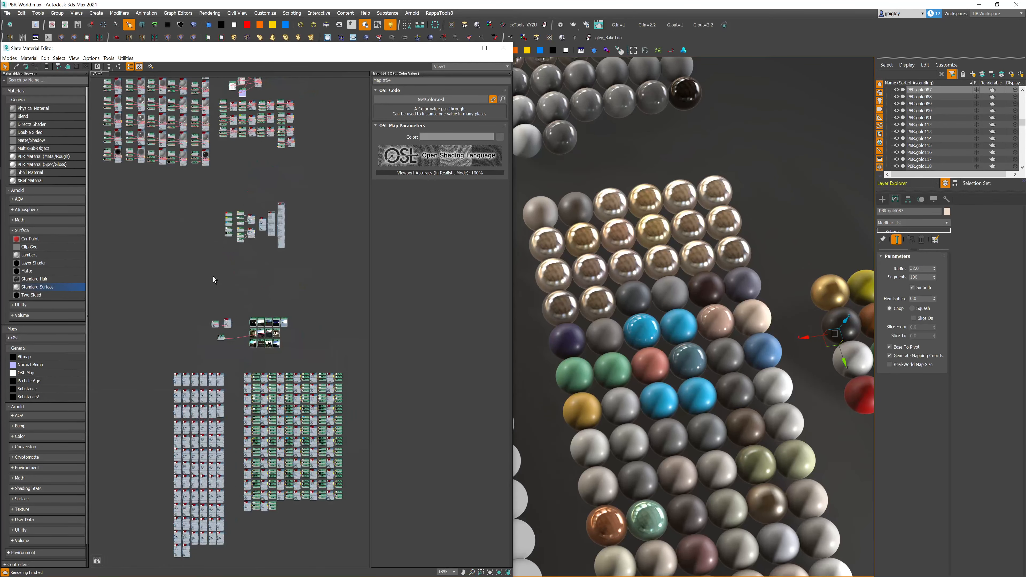
key("z")
scroll(286, 178, "up", 5)
middle_click_drag(286, 171, 226, 235)
scroll(197, 233, "up", 5)
left_click(245, 189)
scroll(312, 224, "up", 2)
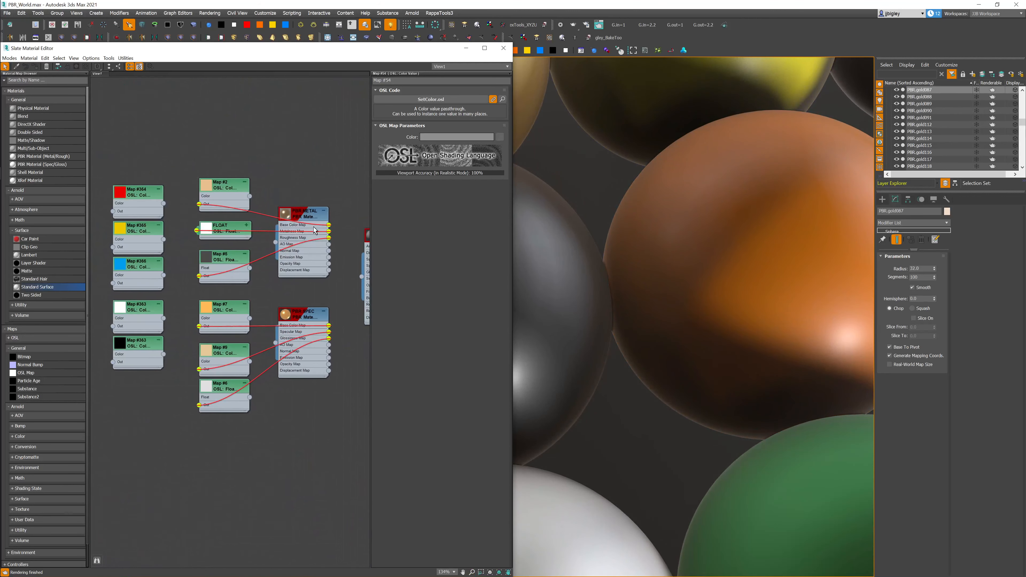
Step: Show the parameters of the PBR METAL material and shift its node slightly down
middle_click_drag(316, 230, 299, 241)
double_click(284, 207)
left_click_drag(284, 204, 290, 229)
middle_click_drag(313, 239, 193, 254)
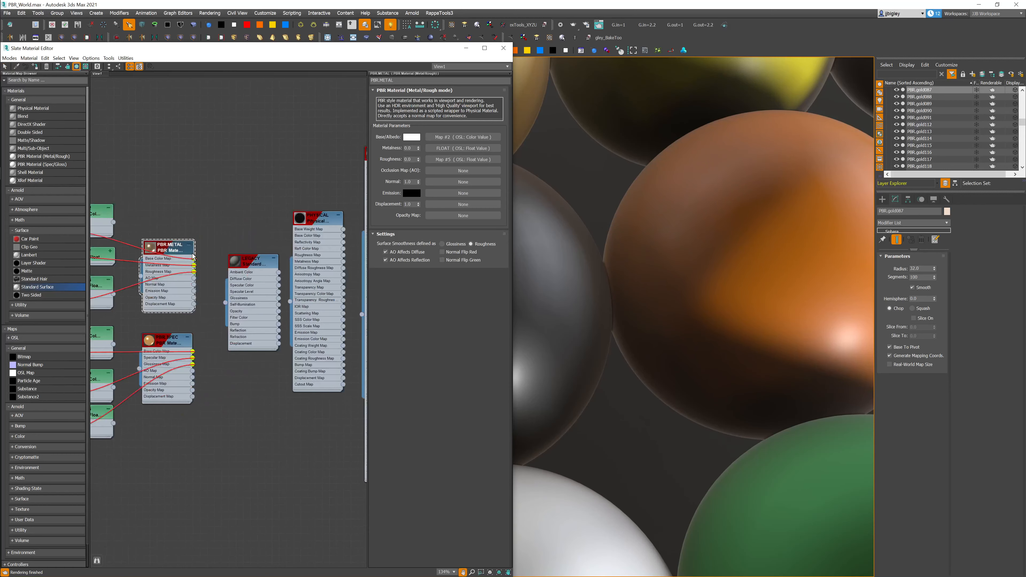
Step: Delete the LEGACY standard material node beside the PHYSICAL material
scroll(240, 323, "up", 2)
mouse_move(268, 240)
left_mouse_down()
mouse_move(250, 236)
mouse_move(258, 208)
mouse_move(267, 228)
mouse_move(255, 238)
mouse_move(271, 248)
left_mouse_up()
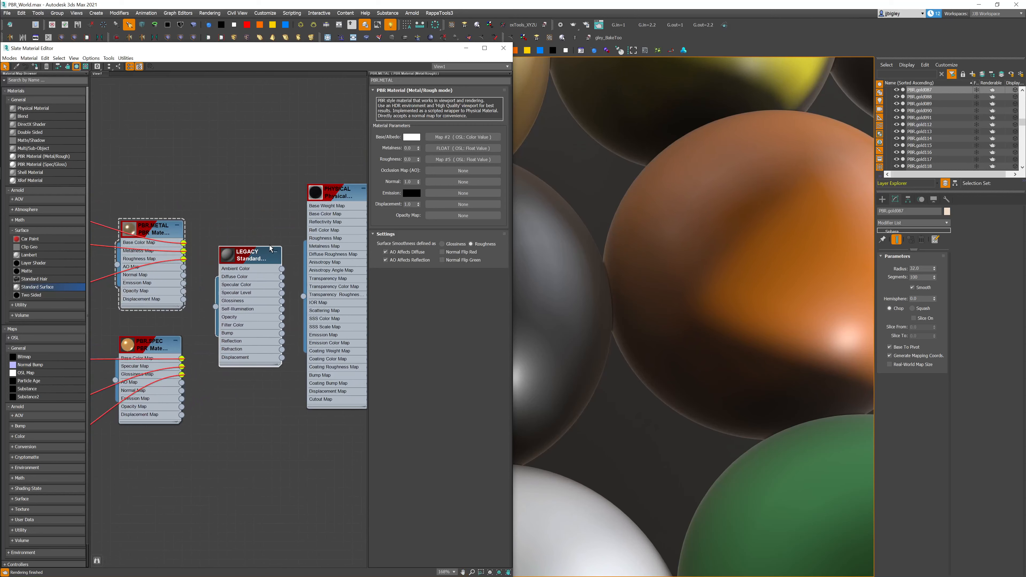
middle_click_drag(270, 247, 250, 238)
double_click(230, 254)
key("Delete")
Step: Show the PHYSICAL material's parameters and compare its map inputs with those of the PBR METAL and PBR SPEC nodes
double_click(245, 222)
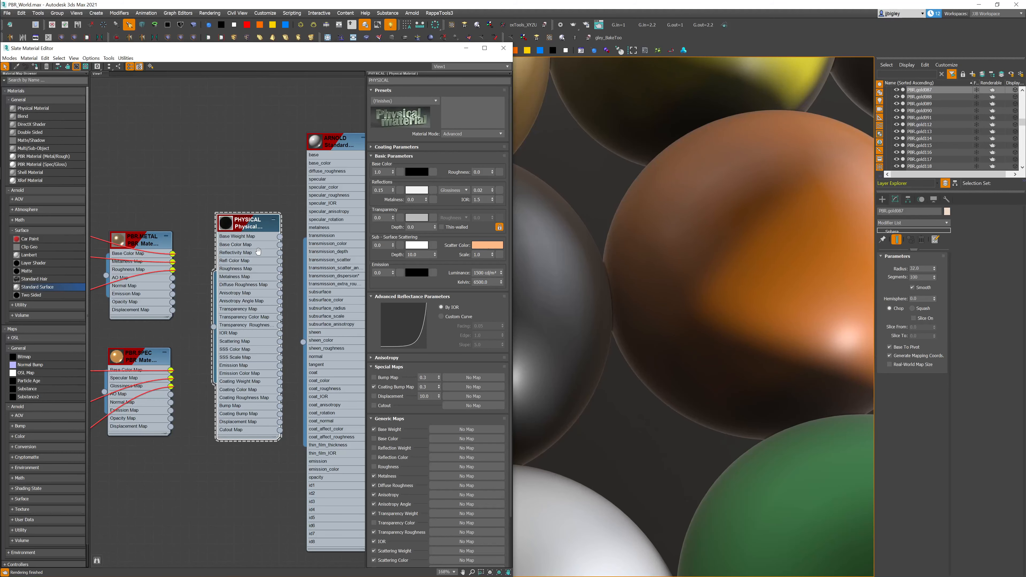
middle_click_drag(276, 255, 258, 256)
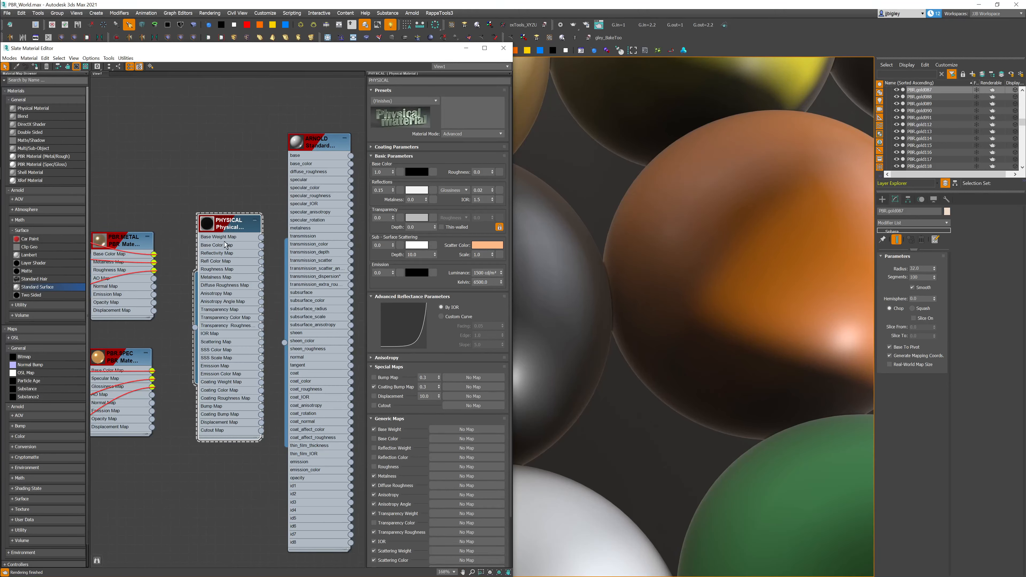
middle_click_drag(196, 337, 284, 316)
middle_click_drag(181, 290, 213, 282)
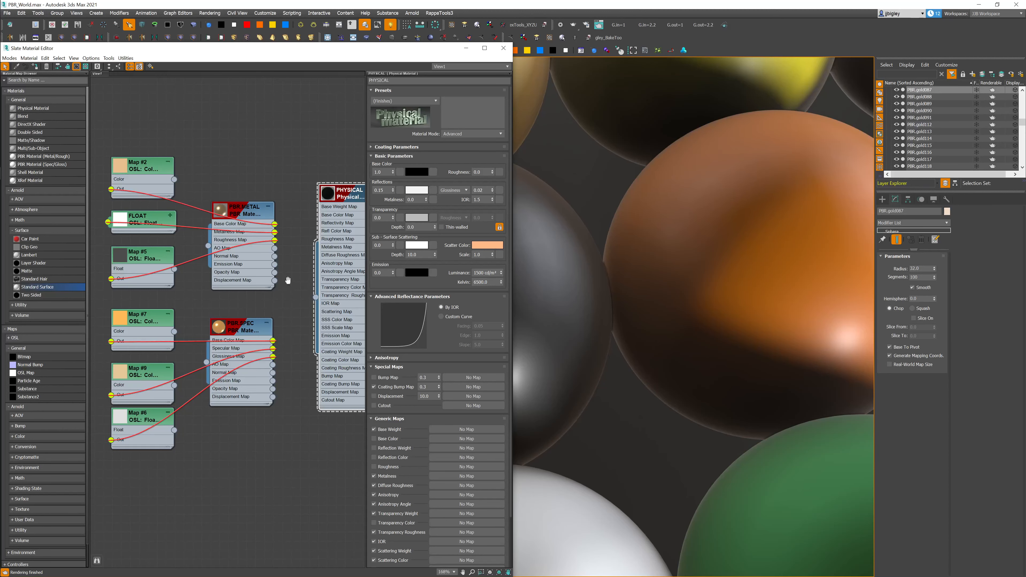
middle_click_drag(286, 279, 225, 278)
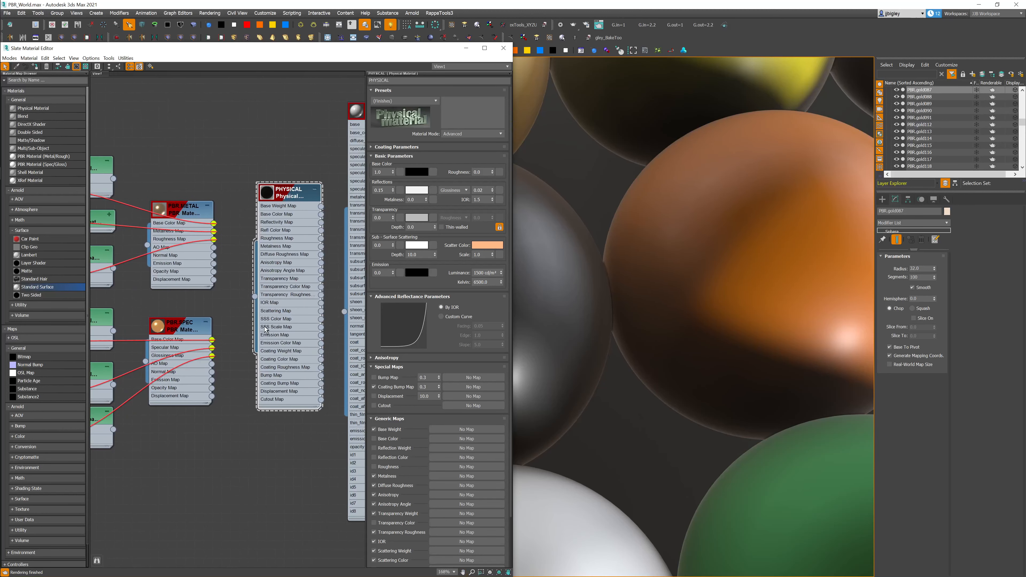
mouse_move(288, 194)
left_mouse_down()
mouse_move(273, 186)
mouse_move(274, 200)
mouse_move(295, 202)
left_mouse_up()
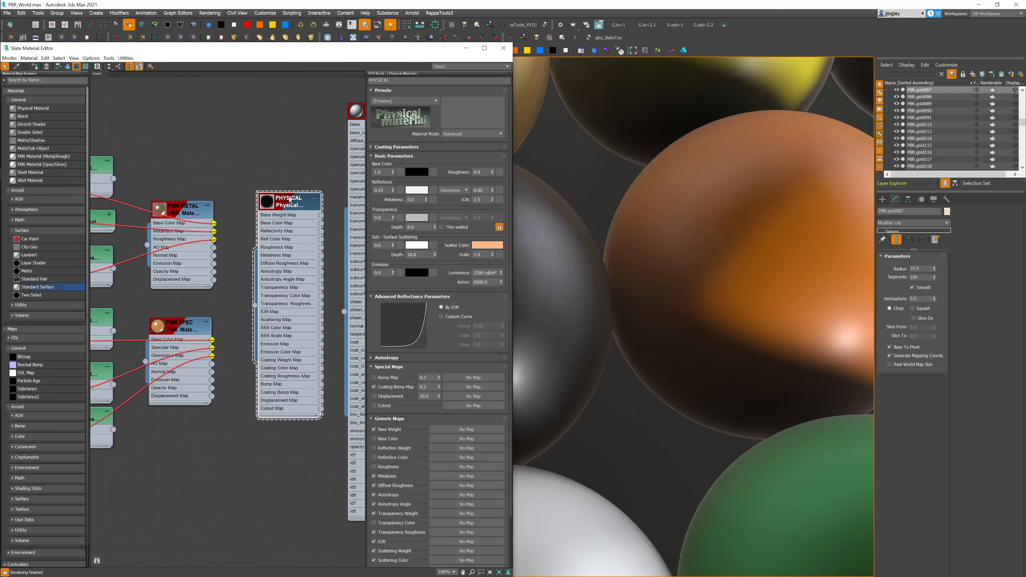
Step: Show the ARNOLD Standard Surface parameters, return to the PHYSICAL material's parameters and select both nodes together
middle_click_drag(295, 202, 206, 222)
double_click(293, 137)
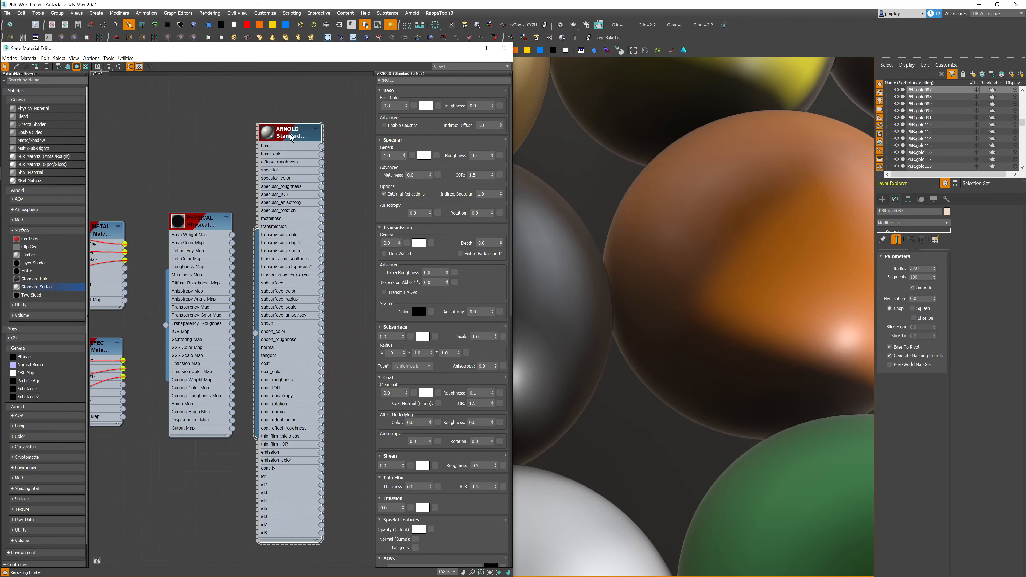
left_click_drag(346, 108, 210, 229)
left_click_drag(329, 103, 208, 231)
left_click_drag(223, 169, 206, 222)
left_click(340, 97)
left_click(231, 239)
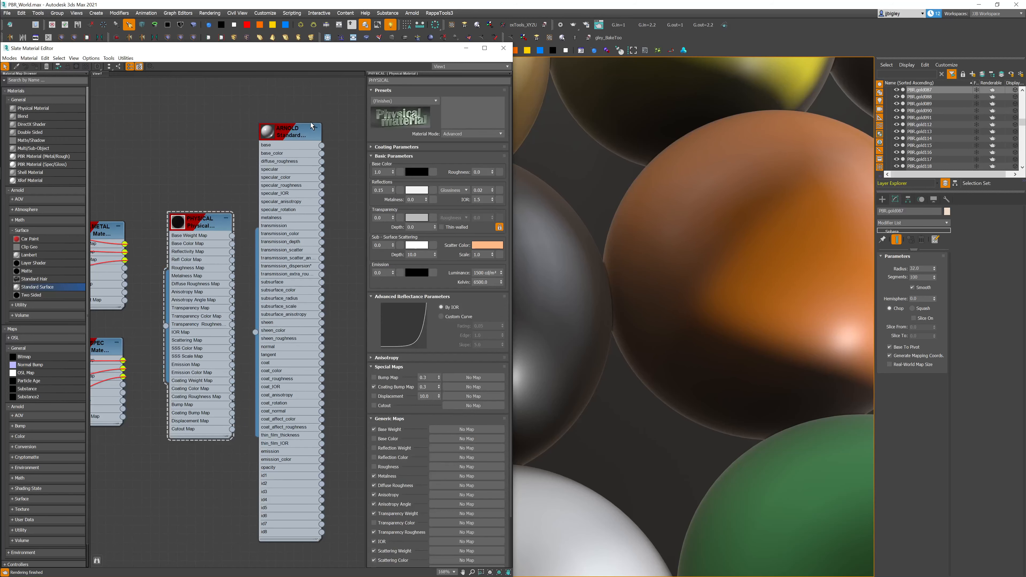
left_click_drag(328, 104, 210, 230)
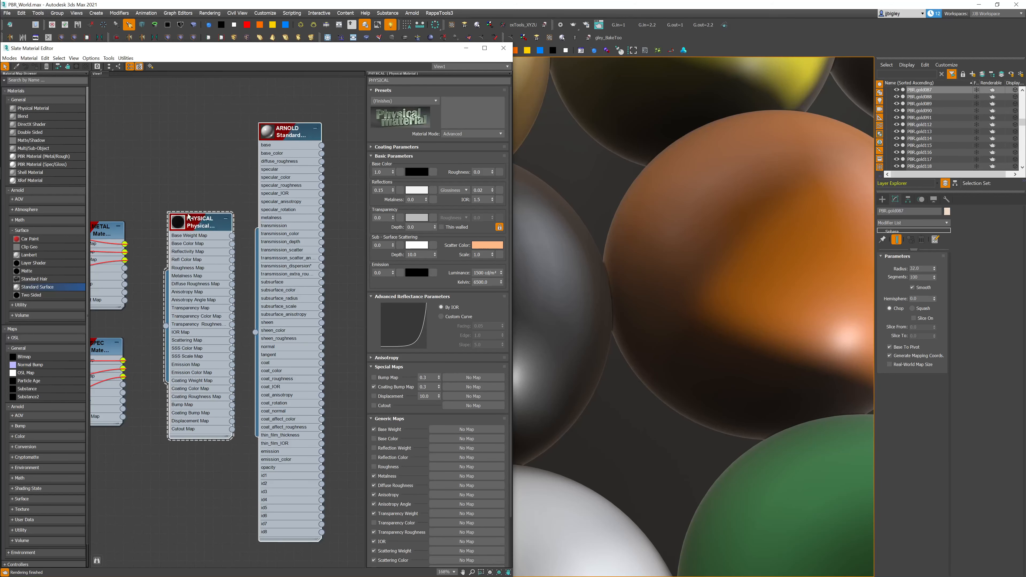
Step: Look over the PBR METAL and PBR SPEC materials with their connected OSL maps, box-select the group and clear the selection
middle_click_drag(184, 206, 292, 188)
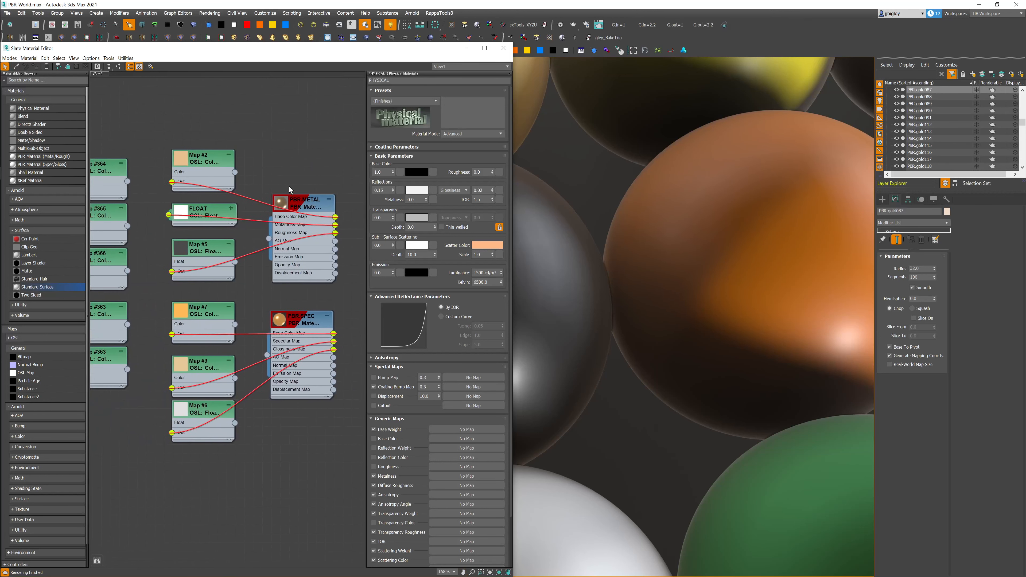
scroll(290, 187, "down", 1)
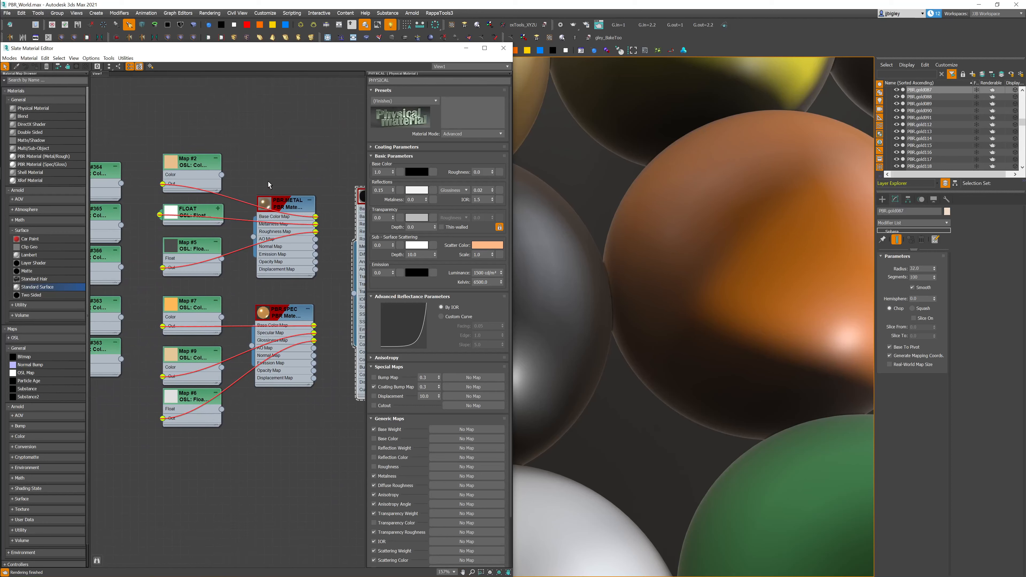
middle_click_drag(267, 181, 327, 162)
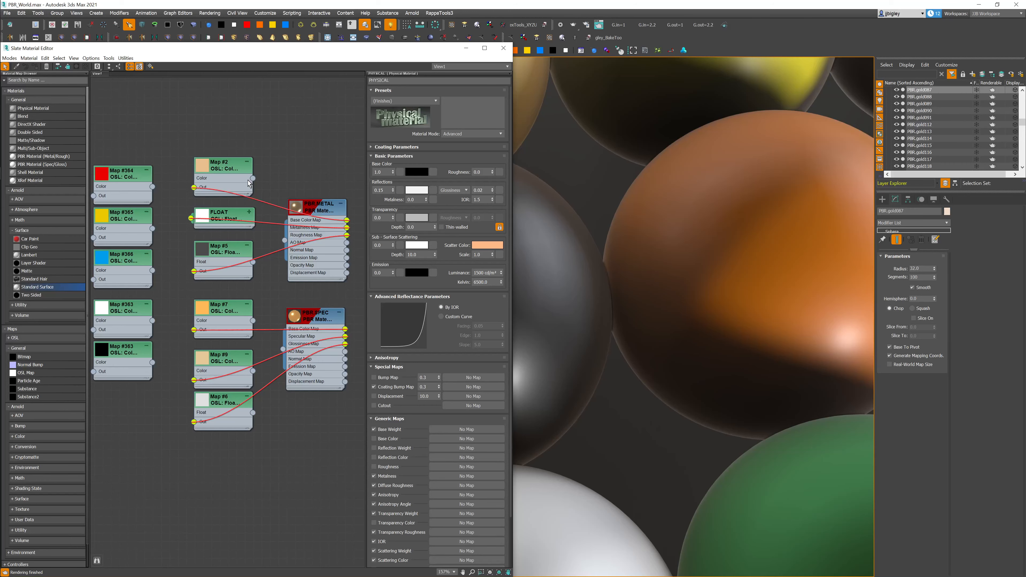
left_click_drag(317, 139, 214, 437)
left_click(219, 459)
Step: Add a PBR Material (Spec/Gloss) to the graph and place it above the PBR METAL node
middle_click_drag(242, 312, 257, 336)
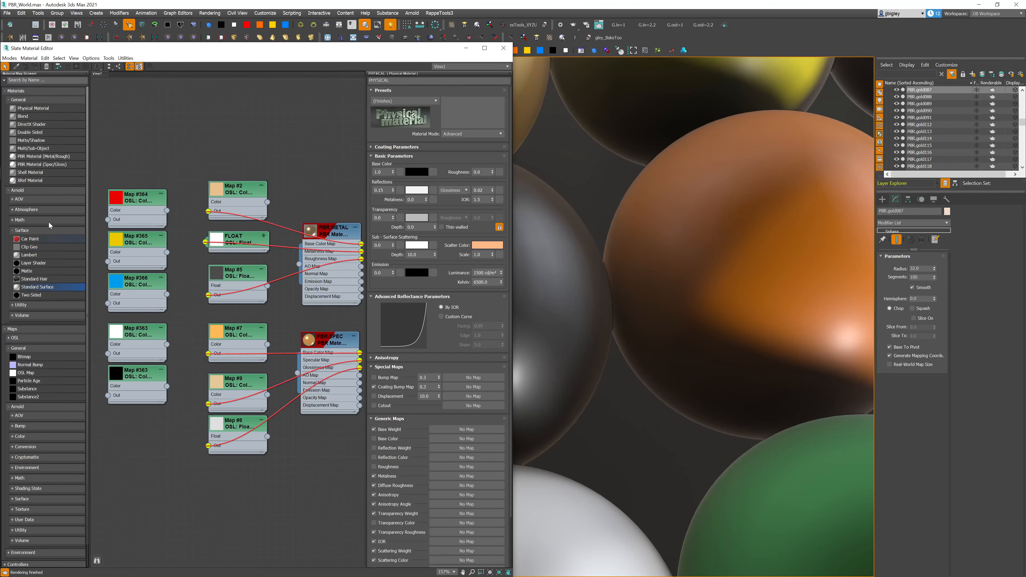
left_click_drag(44, 167, 294, 131)
middle_click_drag(319, 158, 271, 172)
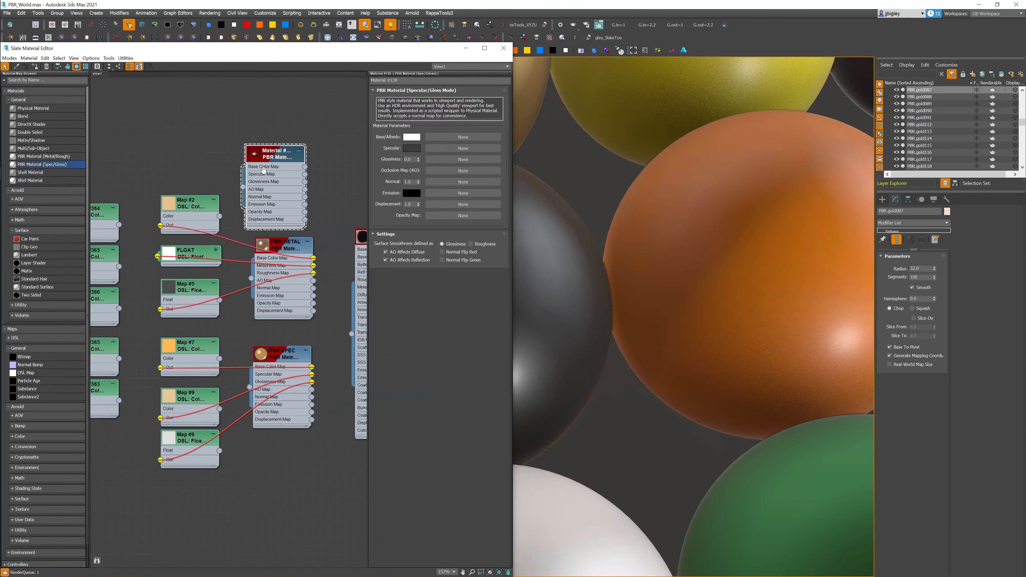
left_click_drag(285, 153, 294, 136)
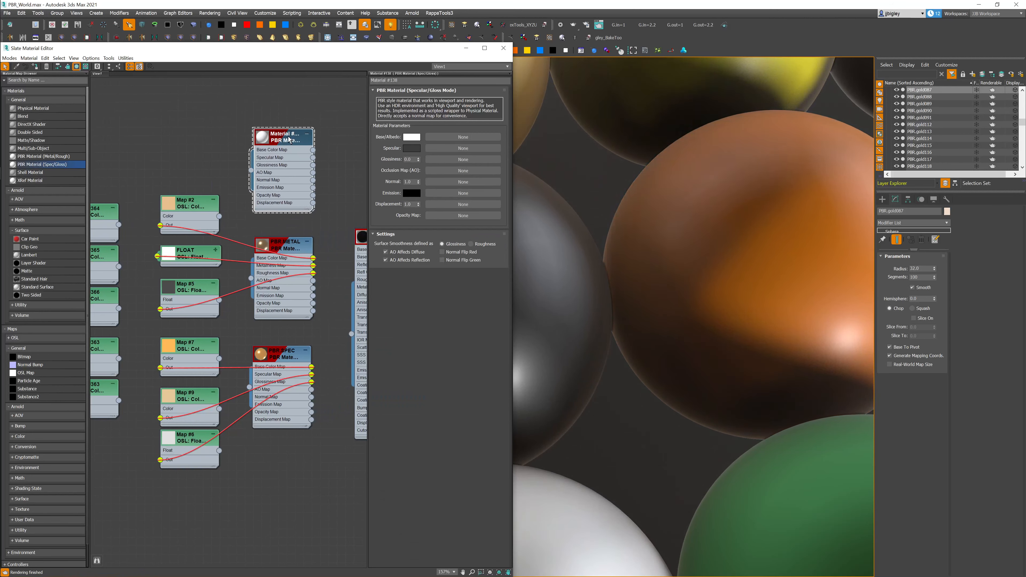
left_click_drag(289, 139, 270, 147)
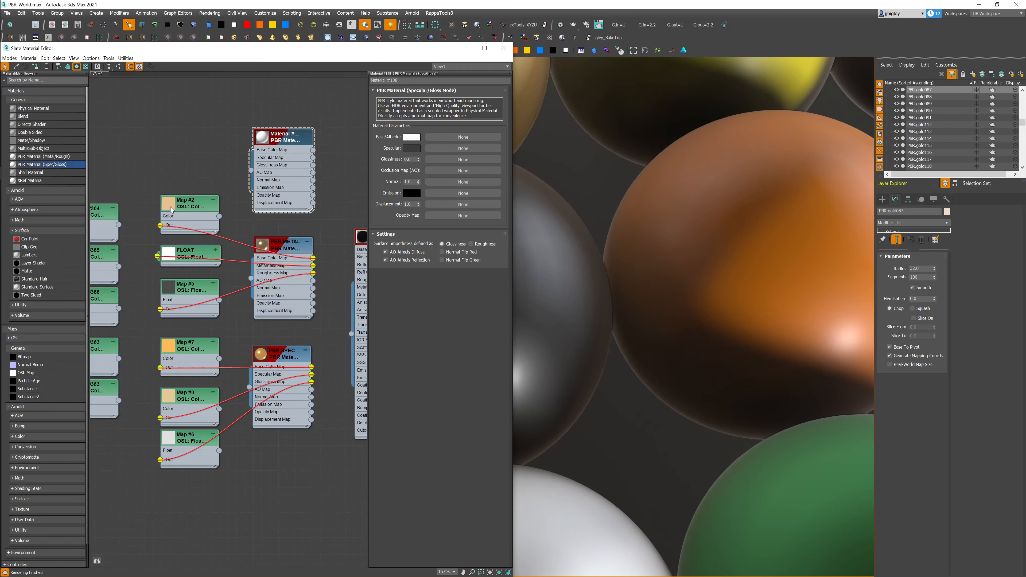
Step: Compare Map #2's OSL colour with the unconnected Spec/Gloss material's parameters and shift that material's node slightly upward
left_click(180, 209)
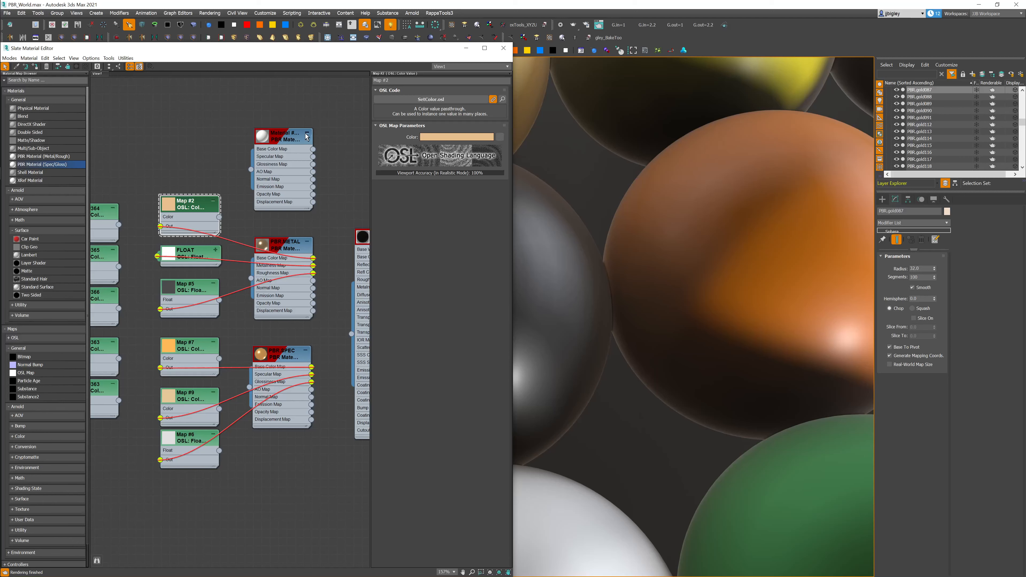
double_click(288, 135)
left_click_drag(288, 135, 283, 138)
Step: Try red and pale pink specular colours on the unconnected Spec/Gloss material, compare them with Map #2's colour and cancel the change
left_click(412, 149)
mouse_move(441, 327)
left_mouse_down()
mouse_move(405, 325)
mouse_move(423, 325)
mouse_move(404, 360)
left_mouse_up()
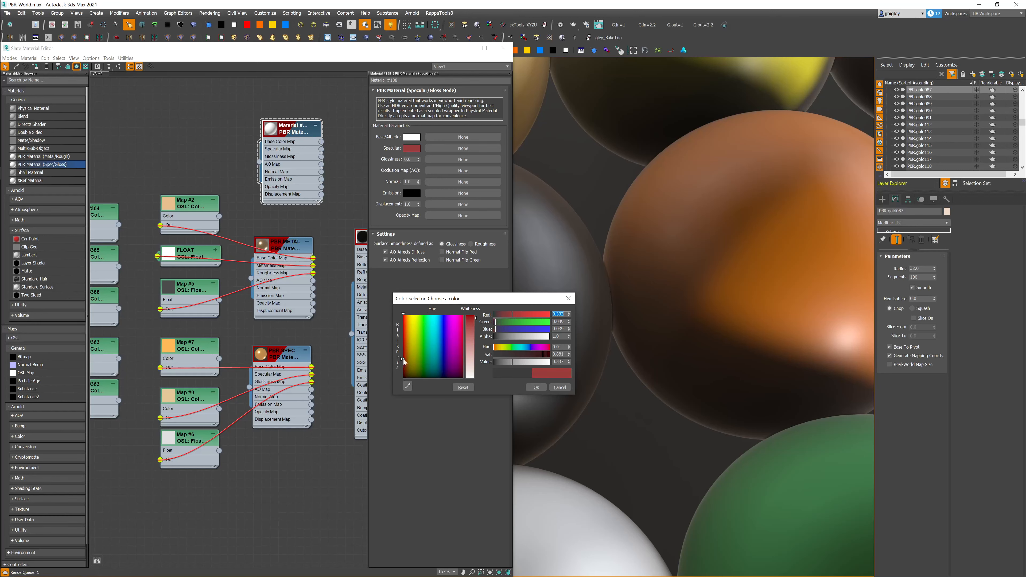
left_click_drag(471, 318, 470, 361)
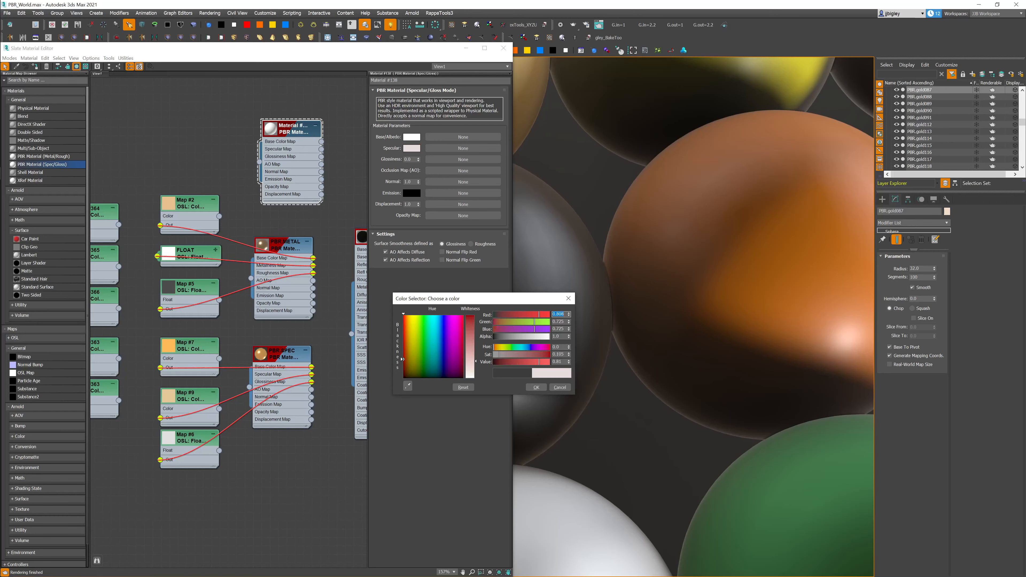
left_click(474, 347)
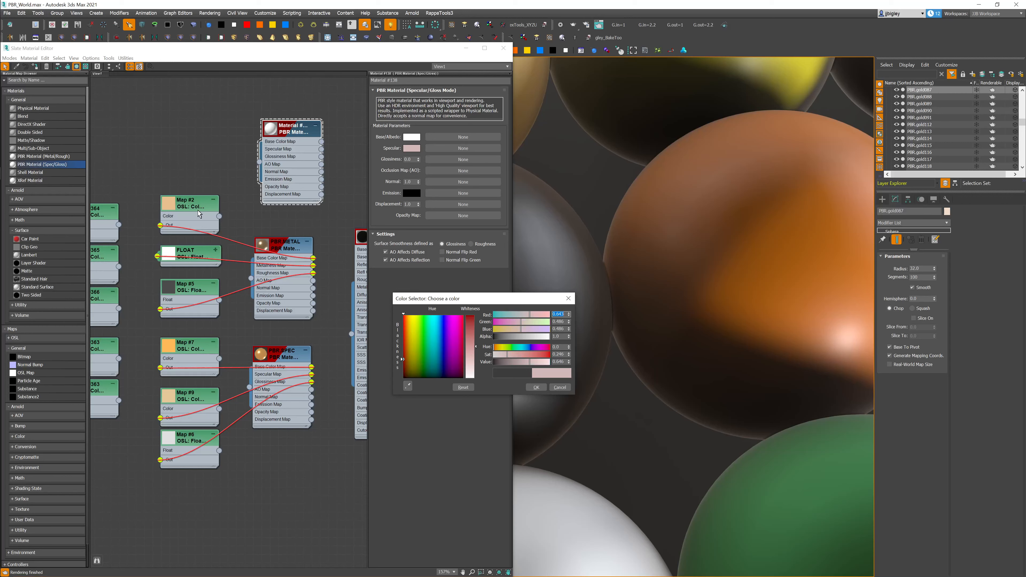
left_click(185, 207)
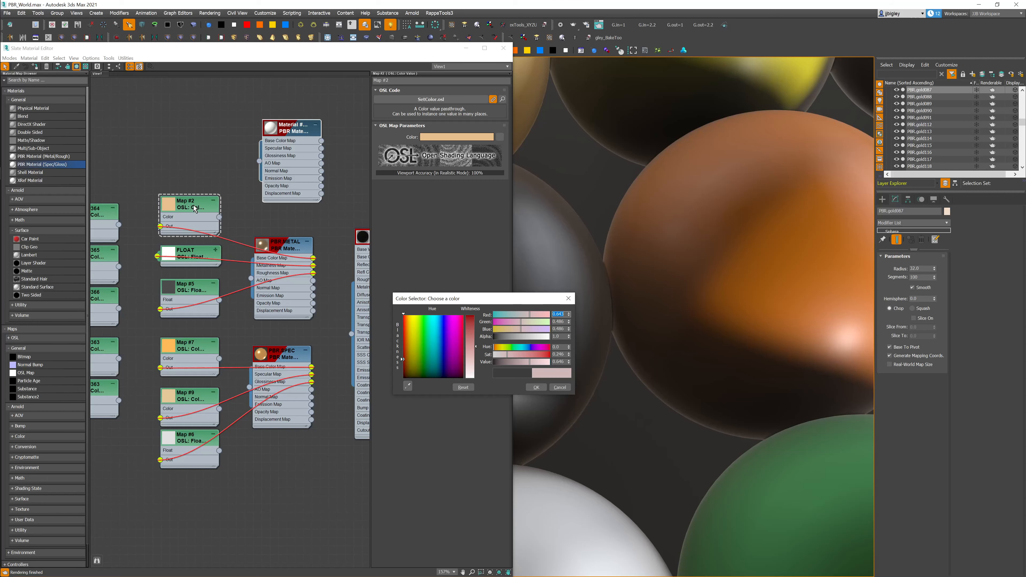
left_click(559, 387)
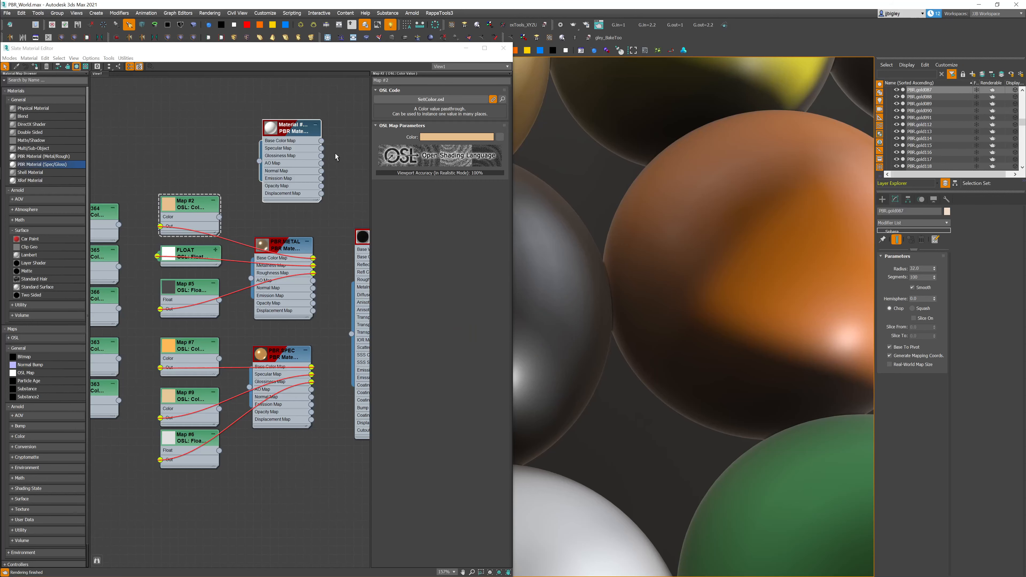
Step: Look over the whole material node graph and the full set of sample spheres in the viewport
right_click(300, 136)
left_click(236, 231)
middle_click_drag(279, 262, 239, 377, "ctrl+alt")
middle_click_drag(726, 318, 727, 372)
scroll(727, 336, "down", 7)
scroll(735, 329, "down", 4)
scroll(738, 328, "down", 3)
scroll(735, 359, "down", 6)
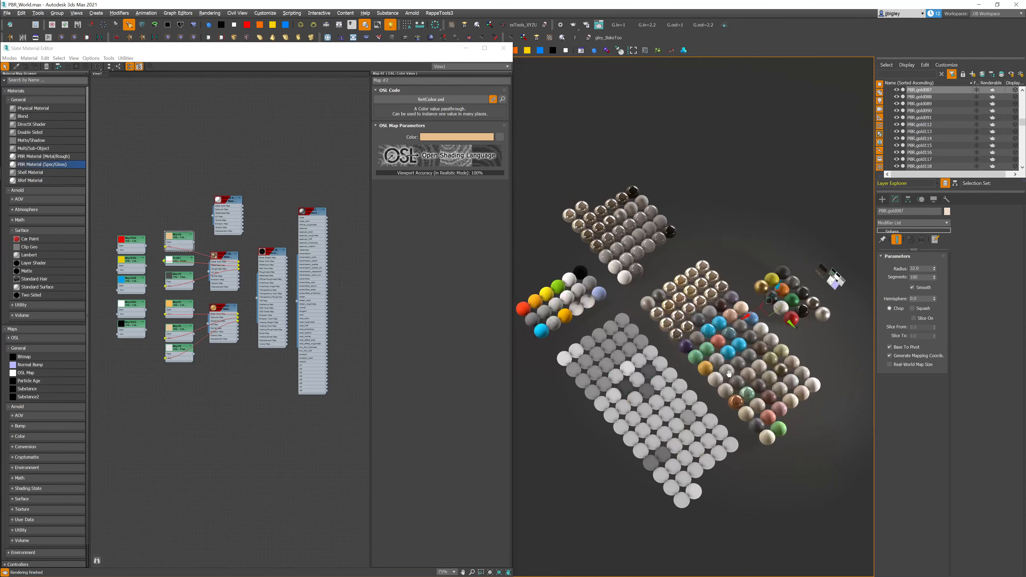
Step: Duplicate the PBR METAL material with its three OSL maps above the unconnected Spec/Gloss material and show the copy's parameters
scroll(727, 372, "up", 4)
middle_click_drag(296, 332, 339, 352)
scroll(279, 247, "up", 4)
middle_click_drag(279, 247, 288, 271)
left_click_drag(289, 267, 241, 328)
middle_click_drag(267, 294, 252, 334)
left_click_drag(271, 329, 228, 151, "shift")
double_click(229, 150)
middle_click_drag(246, 225, 266, 335)
Step: Move Map #613, Map #614 and Map #615 to the right of the copied Metal/Rough material, stacked beside its map inputs
middle_click_drag(242, 156, 241, 115, "ctrl+alt")
middle_click_drag(216, 183, 197, 137, "ctrl+alt")
left_click(161, 167)
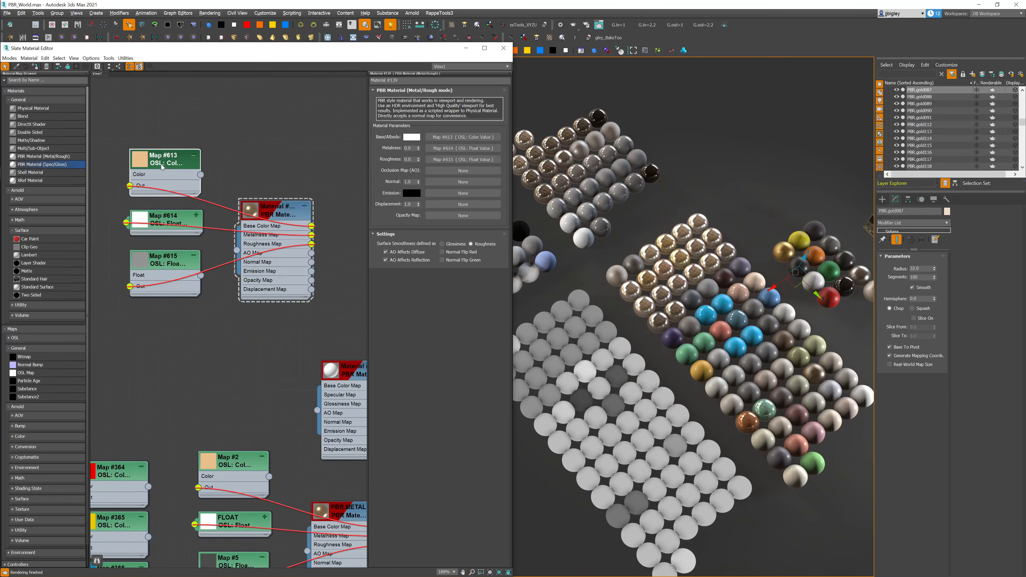
left_click_drag(162, 167, 363, 167)
middle_click_drag(341, 175, 267, 171)
left_click_drag(267, 171, 287, 171)
left_click_drag(106, 219, 337, 218)
left_click_drag(97, 254, 338, 244)
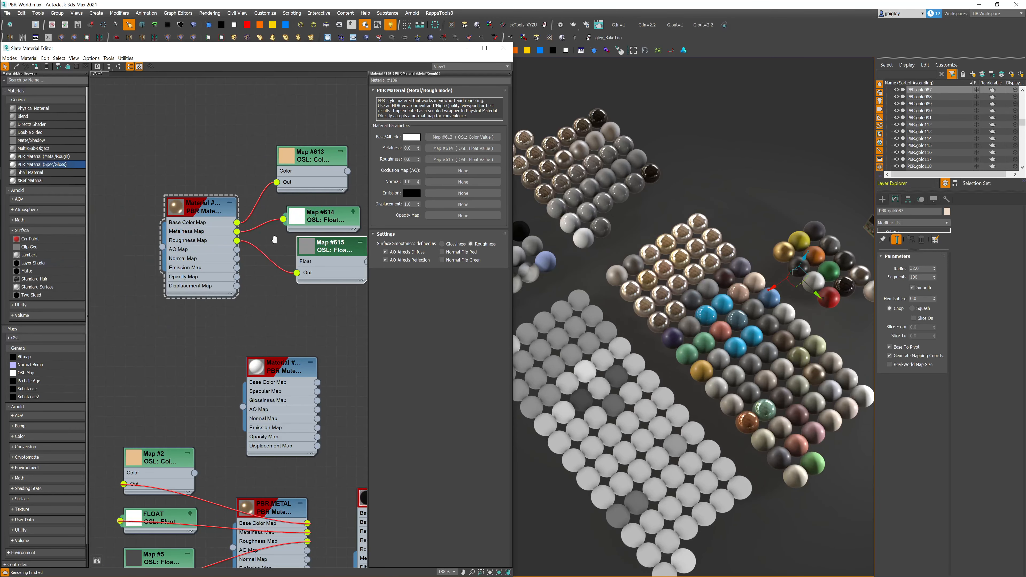
middle_click_drag(276, 244, 280, 264)
left_click_drag(305, 188, 324, 187)
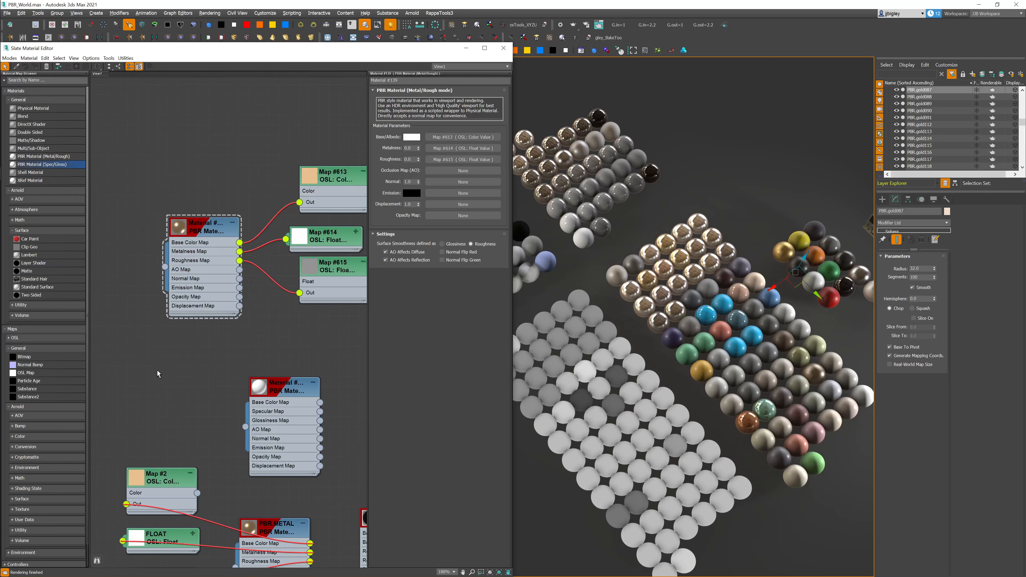
middle_click_drag(219, 315, 201, 322)
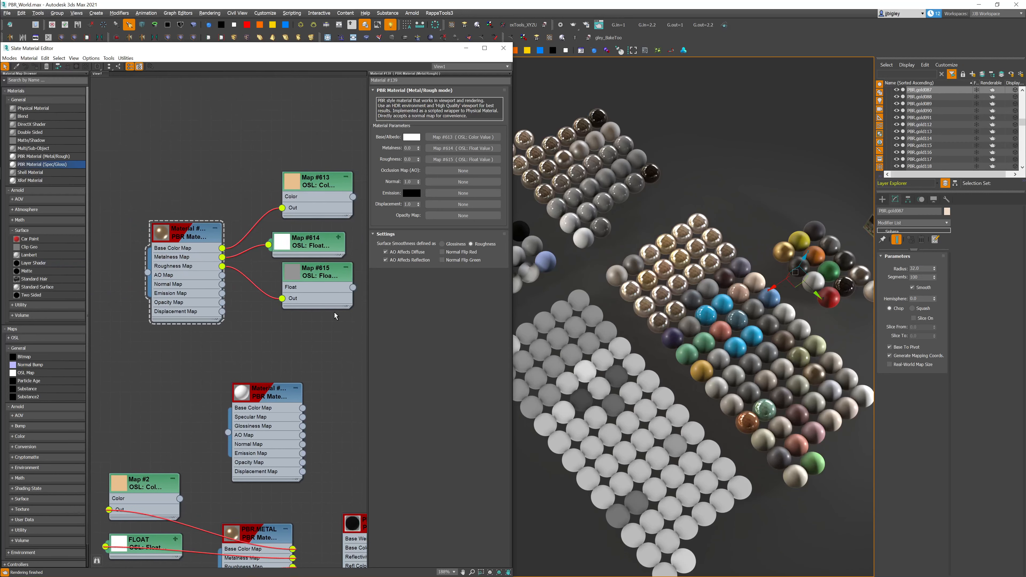